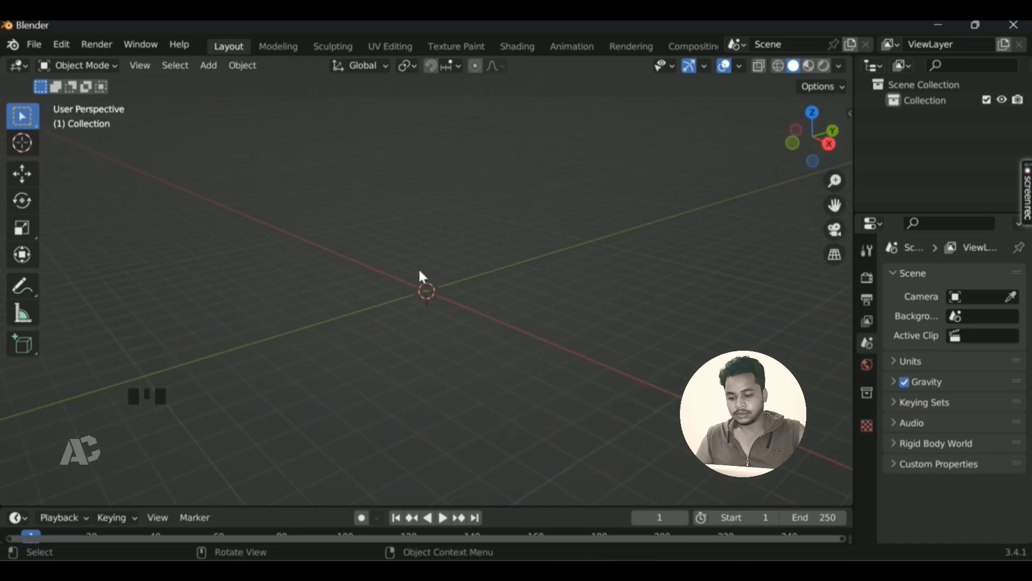
- Open the add-on preferences and clear the existing add-on search filter
left_click(63, 45)
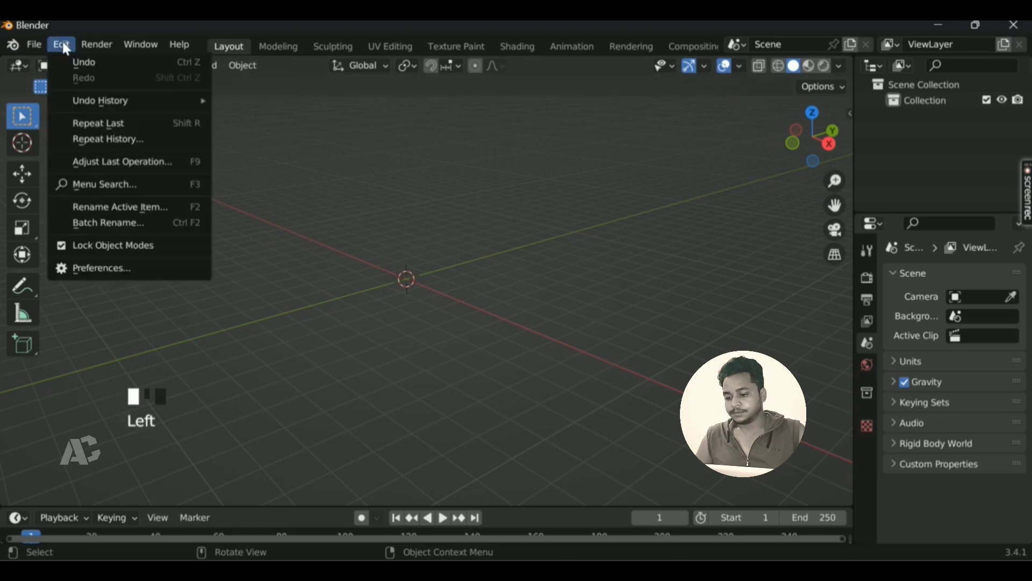
left_click(117, 267)
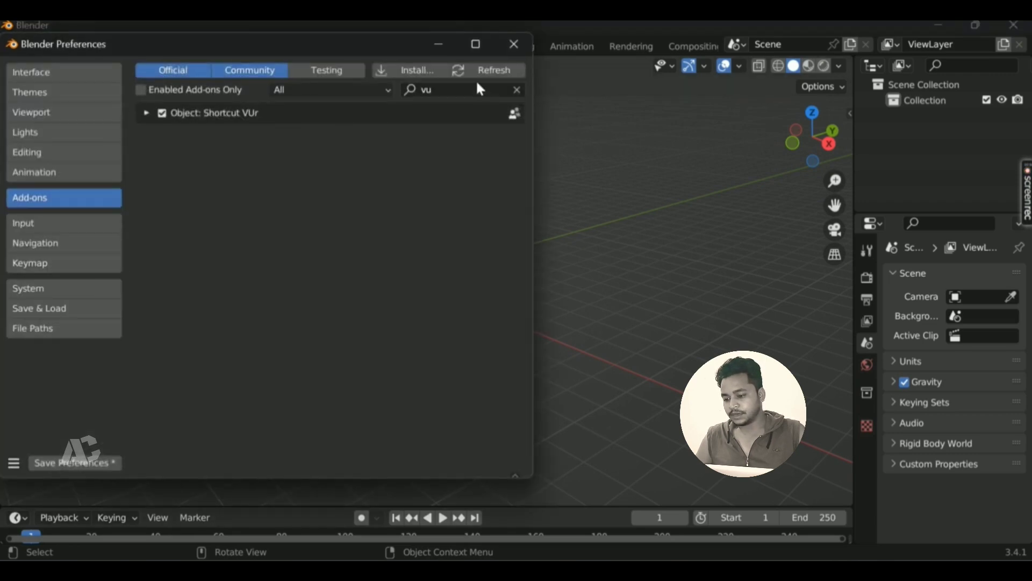
left_click(517, 91)
left_click(446, 90)
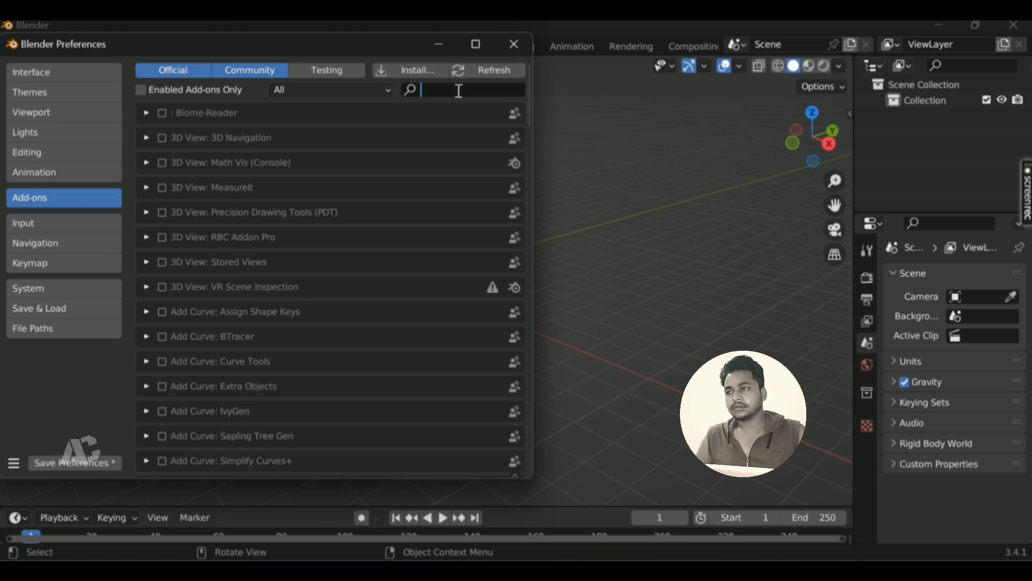
- Install the add-on from RBC_Addon_1.2.1_Pro.zip in the Downloads folder
left_click(408, 81)
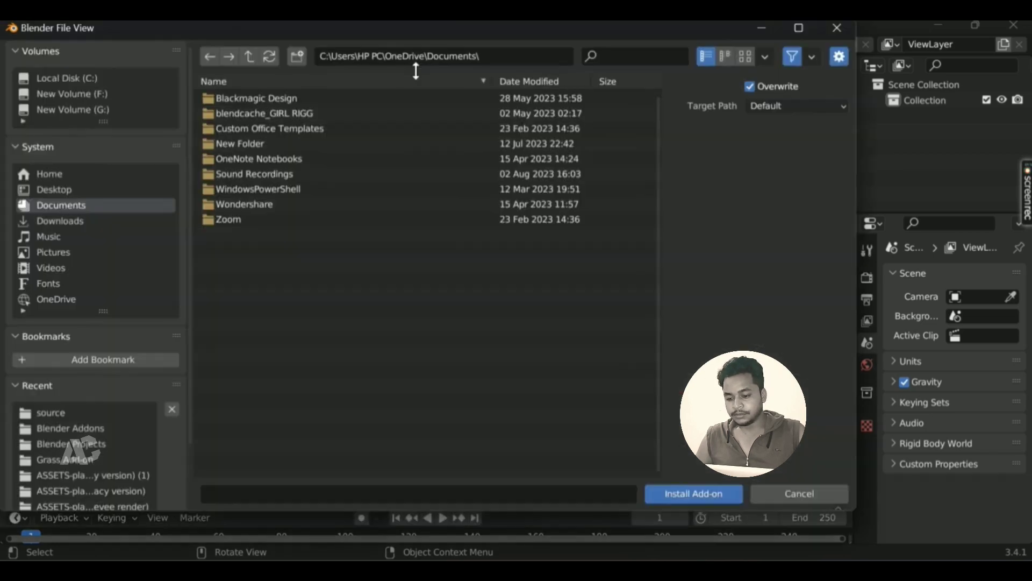
left_click(67, 220)
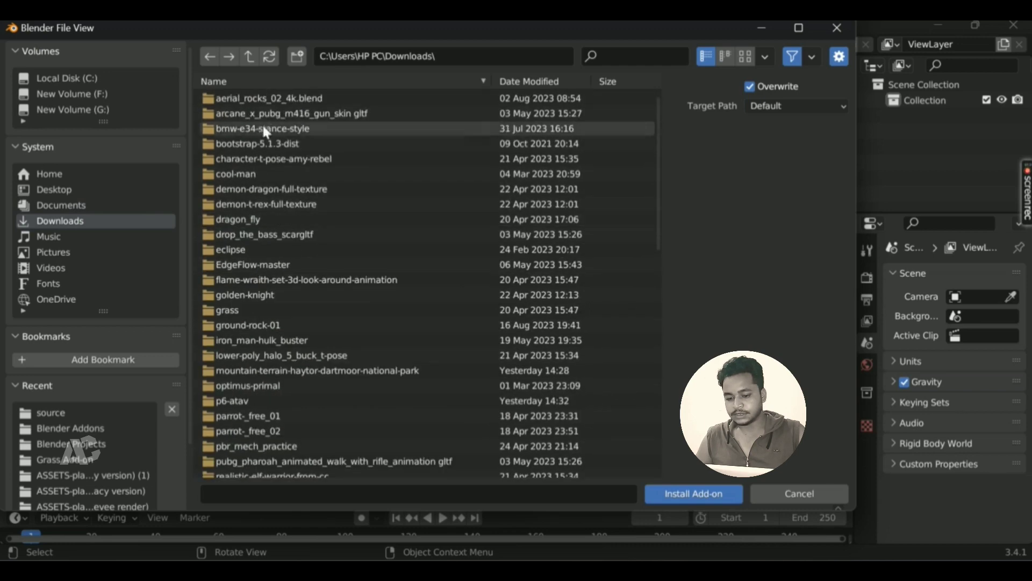
scroll(299, 197, "down", 3)
scroll(298, 196, "up", 3)
scroll(301, 199, "down", 4)
scroll(299, 196, "down", 5)
scroll(297, 199, "up", 1)
scroll(297, 199, "down", 2)
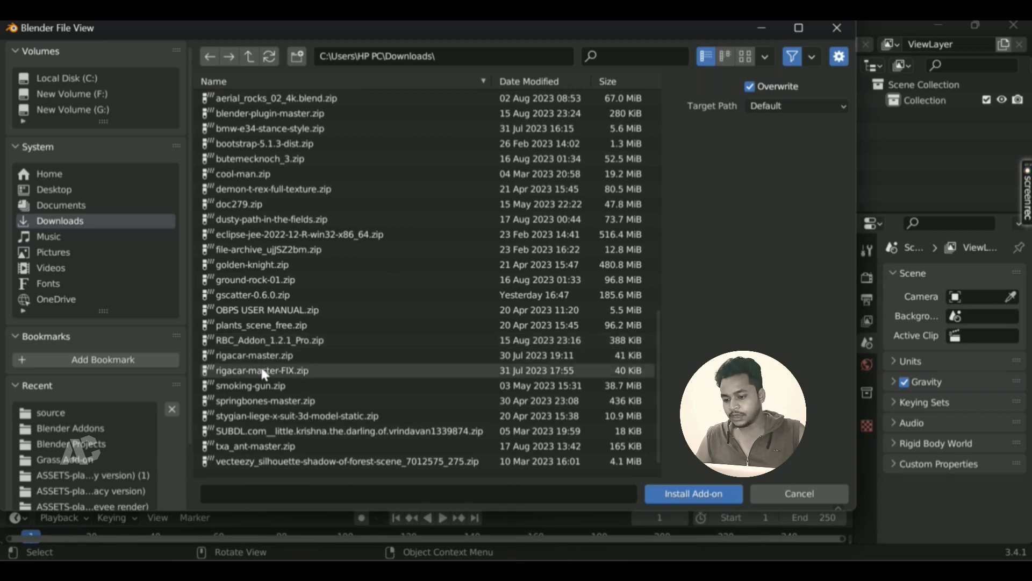
scroll(325, 350, "down", 2)
left_click(320, 328)
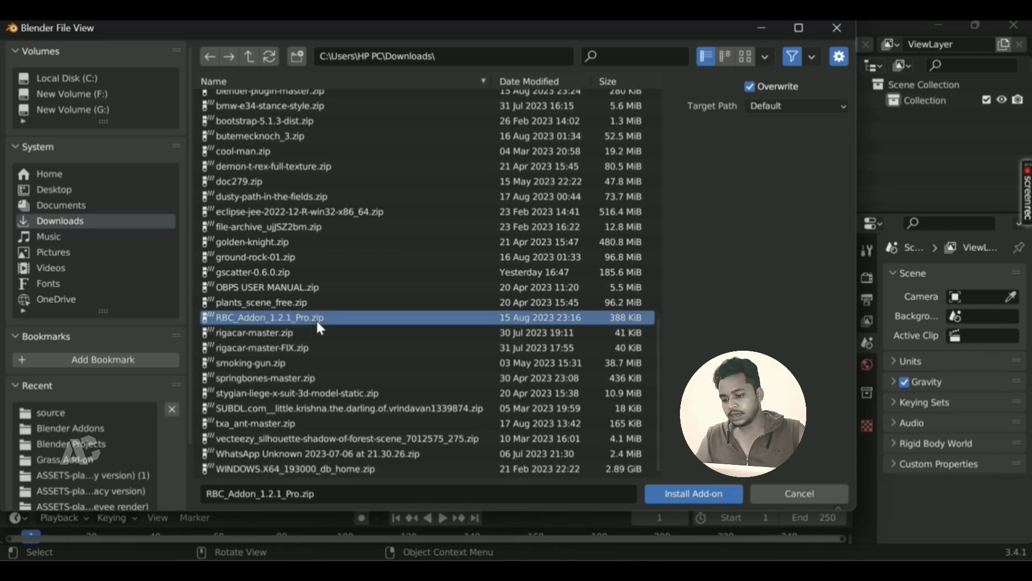
left_click(684, 495)
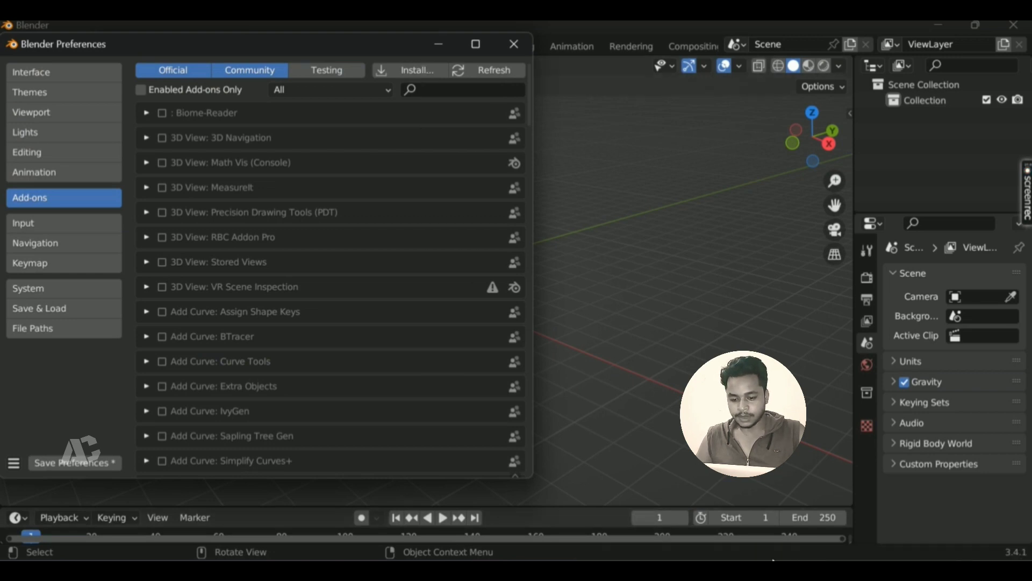
- Search the add-ons for "rbc", enable 3D View: RBC Addon Pro and close the preferences
left_click(443, 91)
type("rcb")
key("BackSpace")
key("BackSpace")
type("bc")
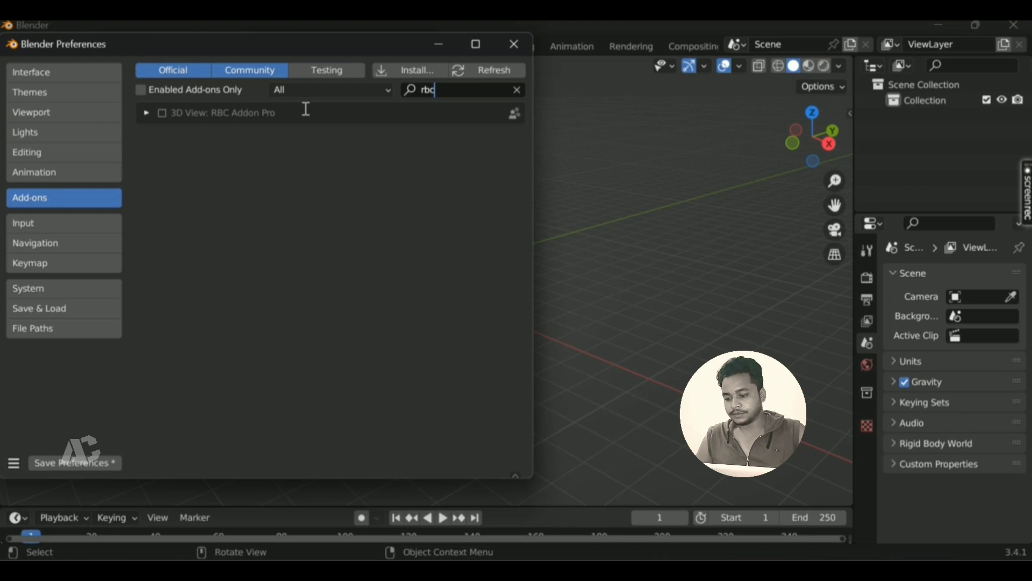
left_click(161, 114)
left_click(512, 43)
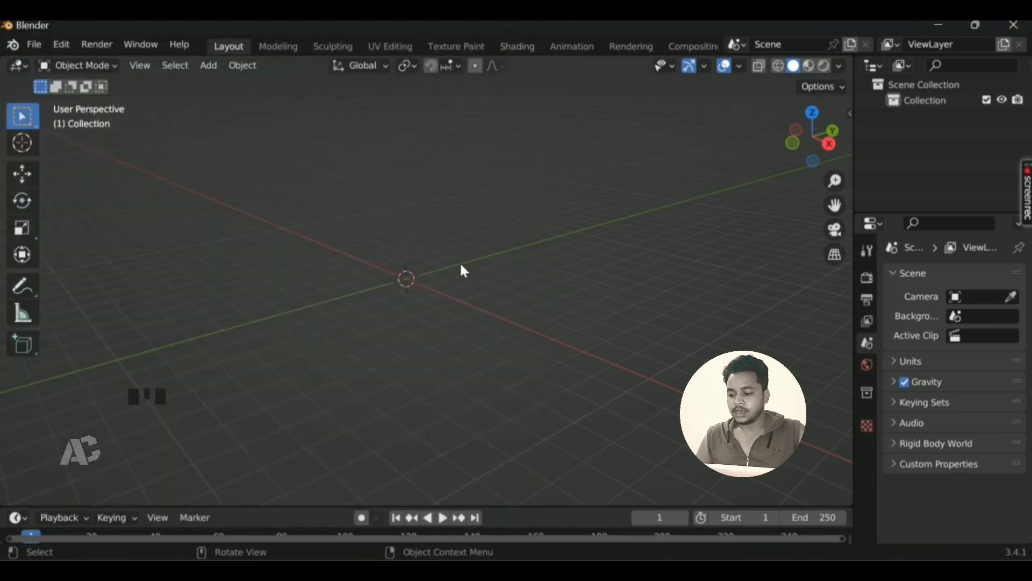
- Examine the RBC rig options in the viewport sidebar and hide the sidebar again
middle_click_drag(467, 270, 591, 267)
key("n")
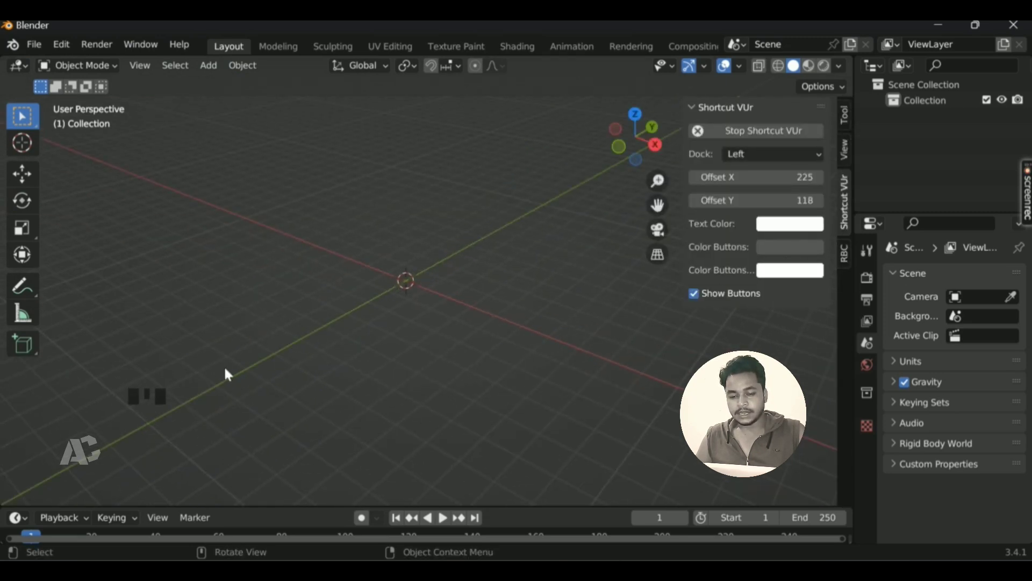
left_click(847, 118)
left_click(846, 153)
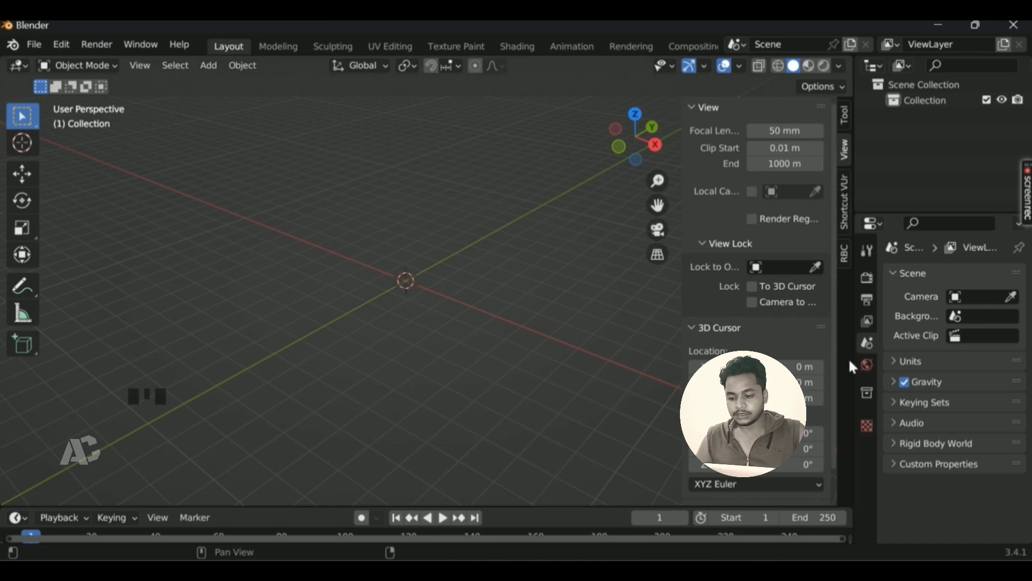
left_click(844, 254)
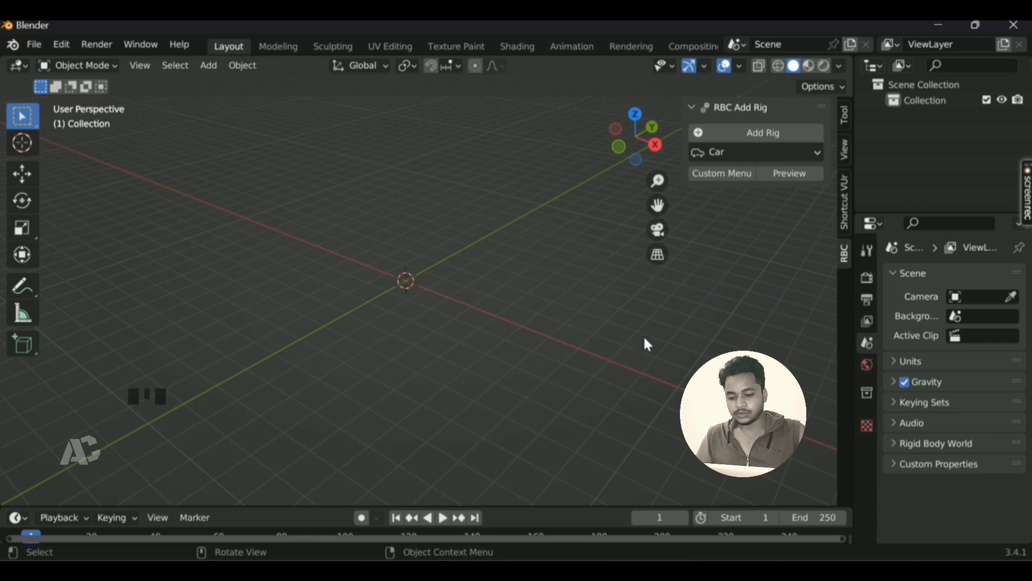
key("n")
middle_click_drag(428, 265, 450, 266)
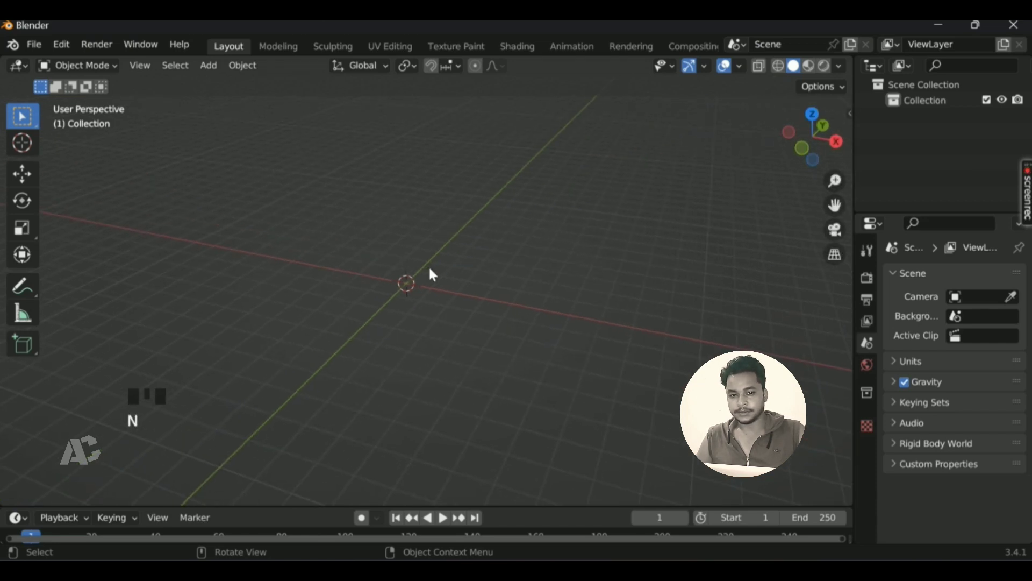
- Import the FBX vehicle model P6-ATAV.fbx from the source folder inside Downloads\p6-atav
left_click(35, 44)
mouse_move(75, 256)
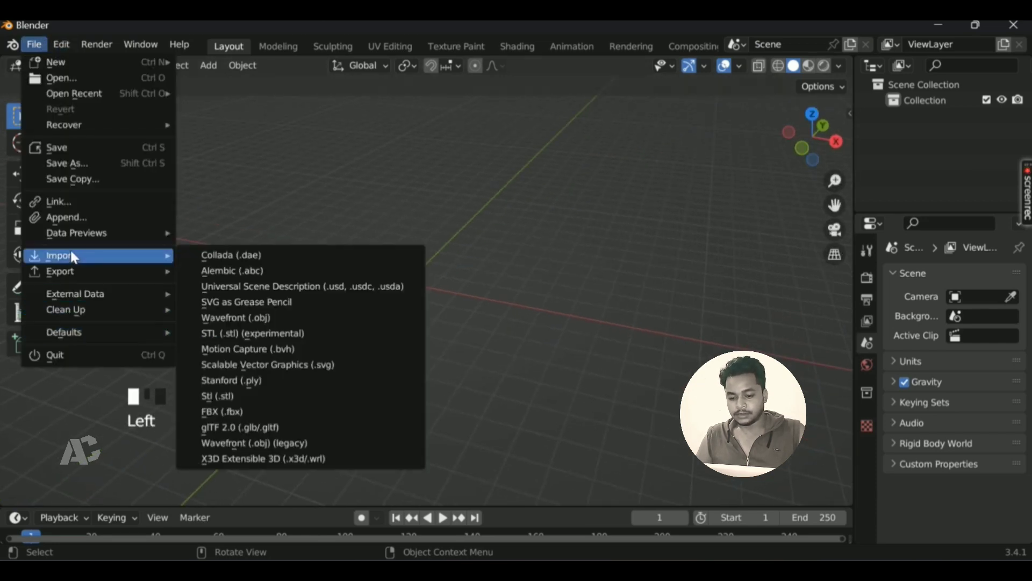
left_click(221, 413)
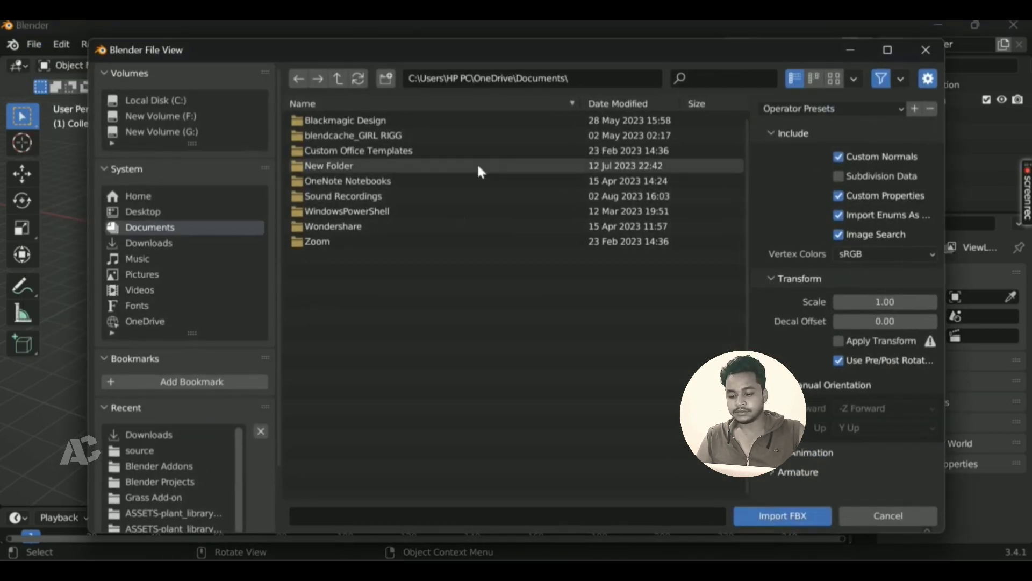
left_click(151, 257)
left_click(149, 243)
scroll(370, 337, "down", 5)
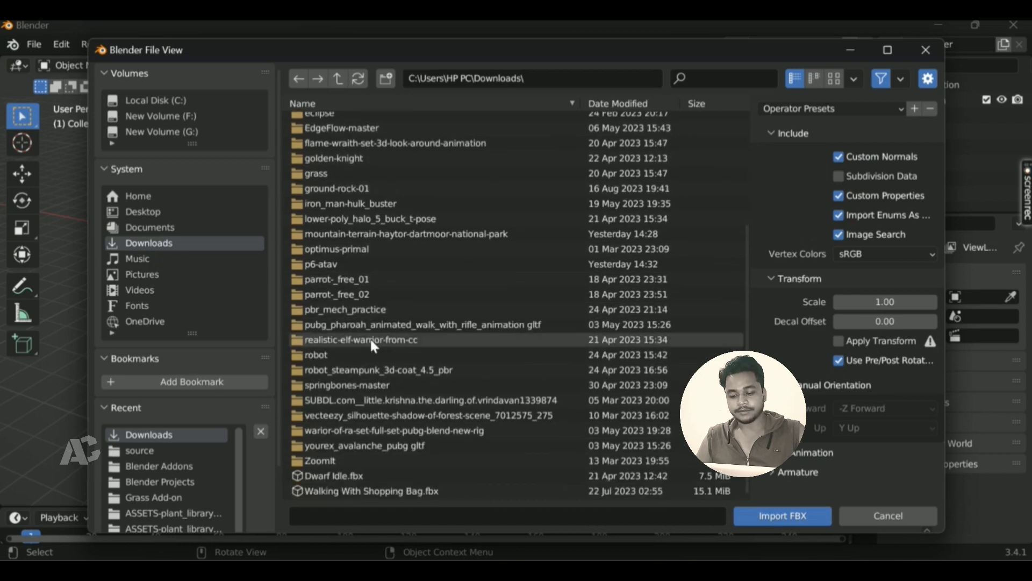
left_click(344, 264)
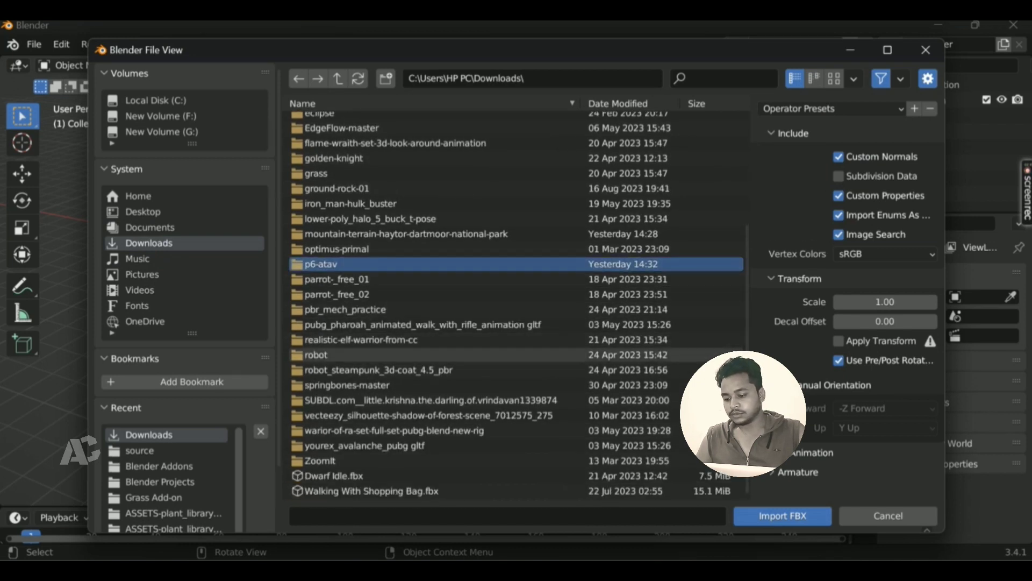
double_click(383, 264)
double_click(324, 121)
left_click(334, 120)
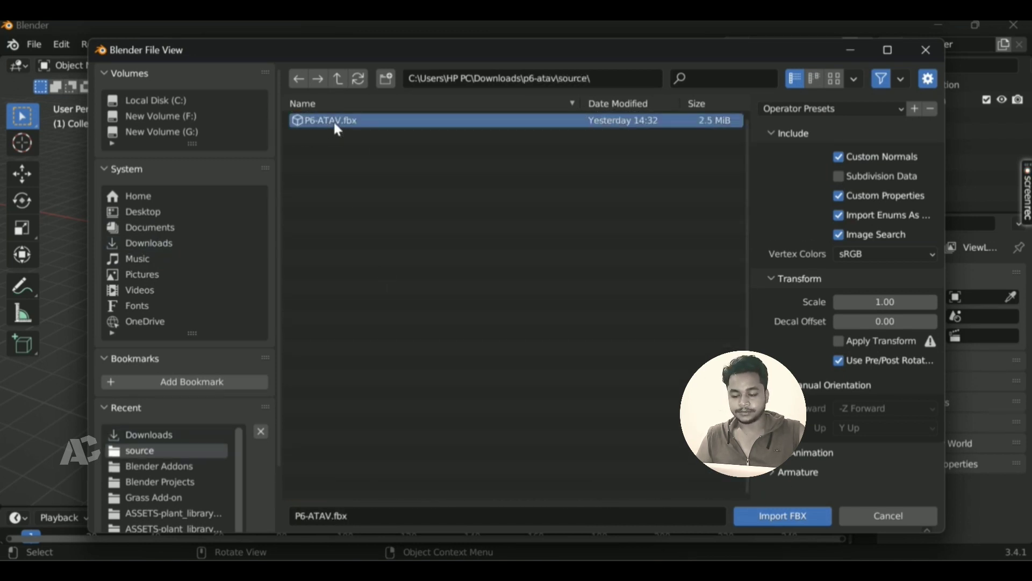
left_click(780, 515)
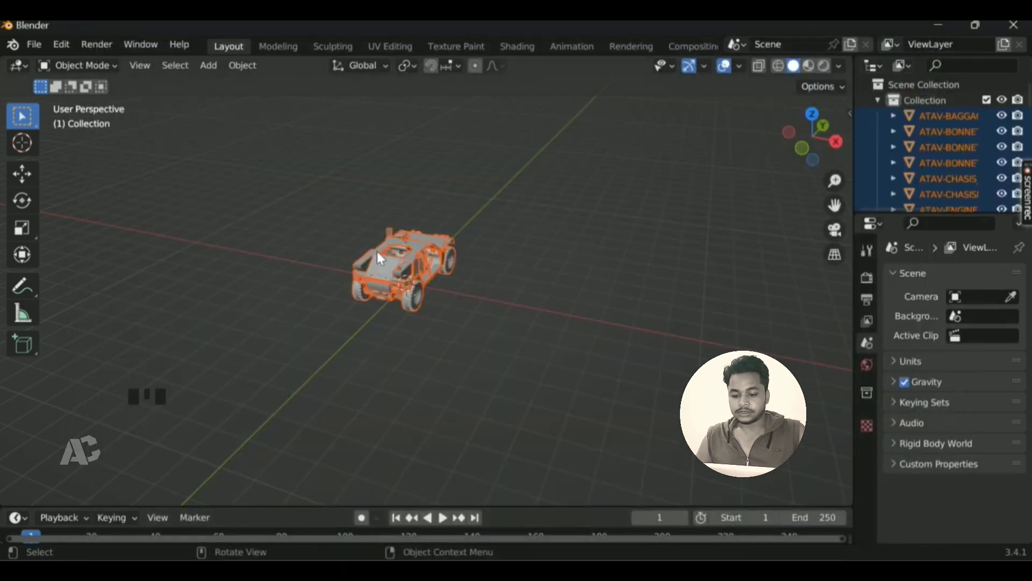
- Examine the imported vehicle up close from the front and the sides
scroll(555, 278, "left", 10)
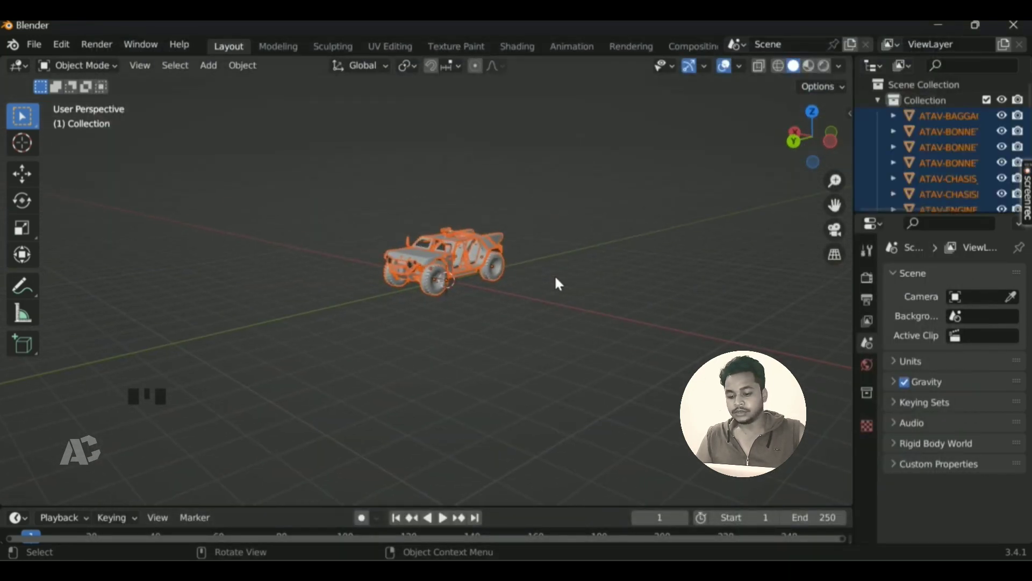
scroll(555, 278, "up", 5, "ctrl")
scroll(554, 274, "left", 15)
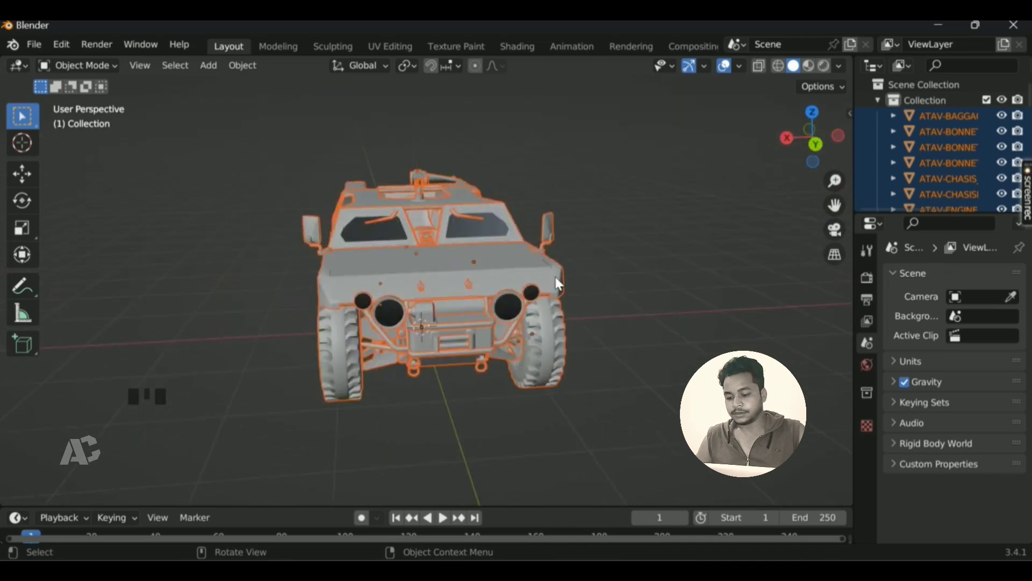
scroll(556, 277, "down", 5, "ctrl")
scroll(555, 277, "up", 5, "ctrl")
scroll(556, 278, "down", 5)
scroll(555, 277, "right", 4)
scroll(556, 278, "left", 6)
scroll(555, 277, "right", 6)
scroll(556, 278, "up", 5, "ctrl")
scroll(555, 277, "down", 5, "ctrl")
scroll(556, 277, "down", 4, "shift")
scroll(555, 278, "up", 3, "shift")
scroll(555, 277, "right", 5)
scroll(555, 278, "left", 5, "shift")
scroll(556, 277, "right", 2)
scroll(555, 277, "left", 4)
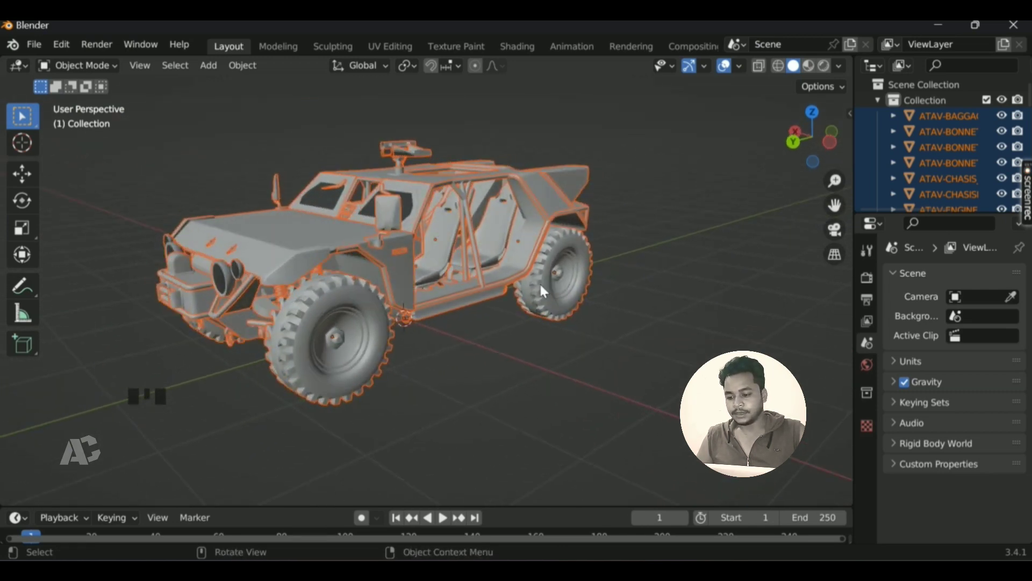
- Select the vehicle's front and rear wheels in turn and examine from several angles how the wheels are grouped
left_click(563, 288)
left_click(318, 379)
scroll(319, 379, "left", 5)
scroll(319, 378, "right", 5)
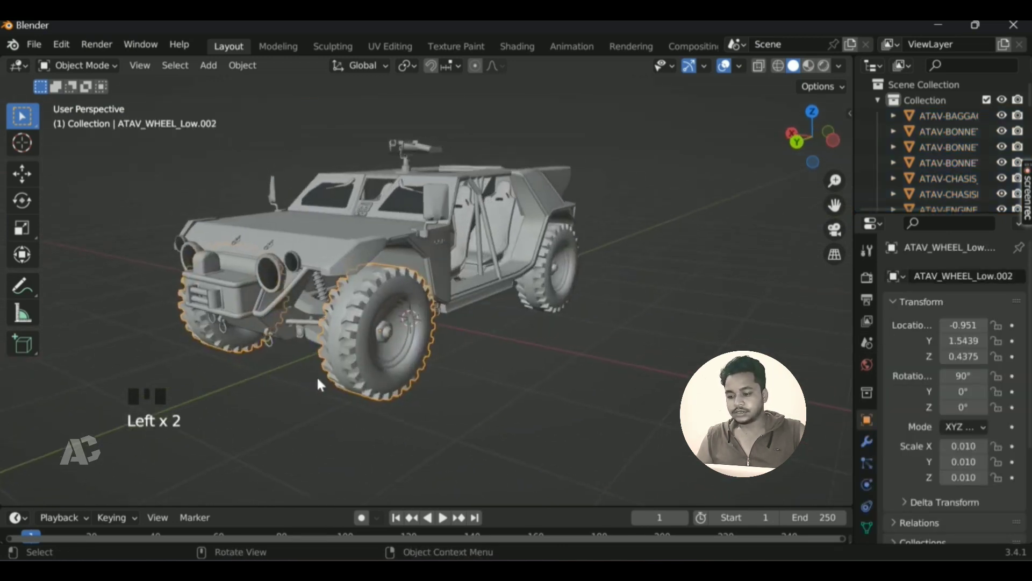
left_click(556, 296)
scroll(557, 296, "right", 4)
scroll(557, 296, "left", 4)
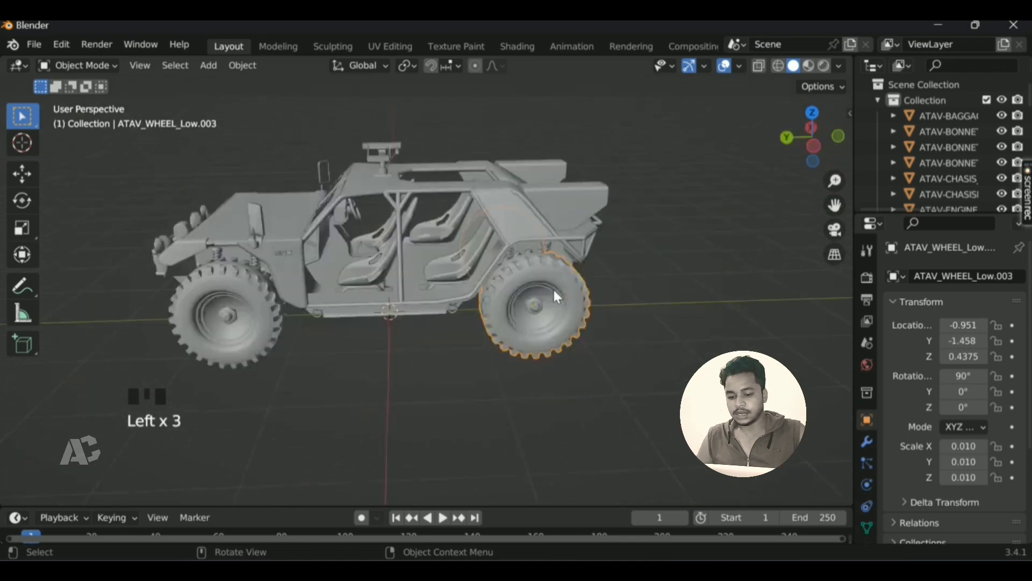
scroll(554, 290, "left", 4)
scroll(553, 291, "right", 5)
scroll(554, 291, "left", 5)
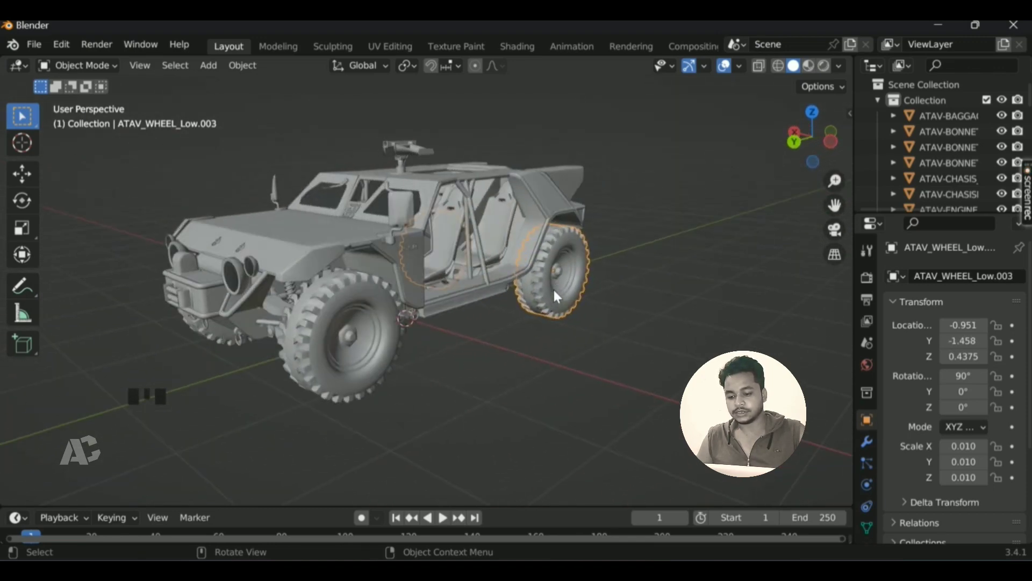
scroll(582, 259, "right", 4)
scroll(583, 260, "left", 5)
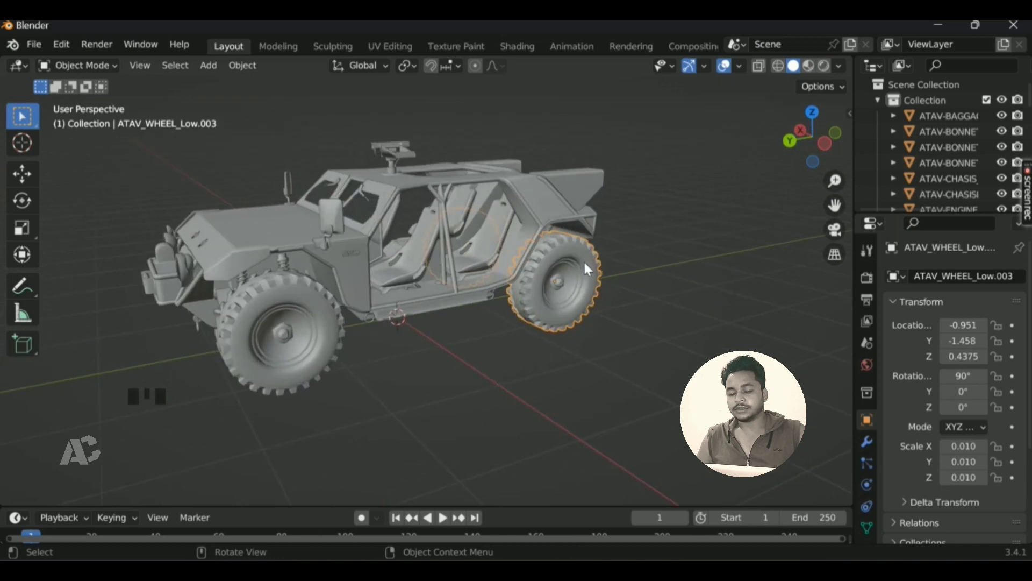
scroll(583, 259, "right", 5)
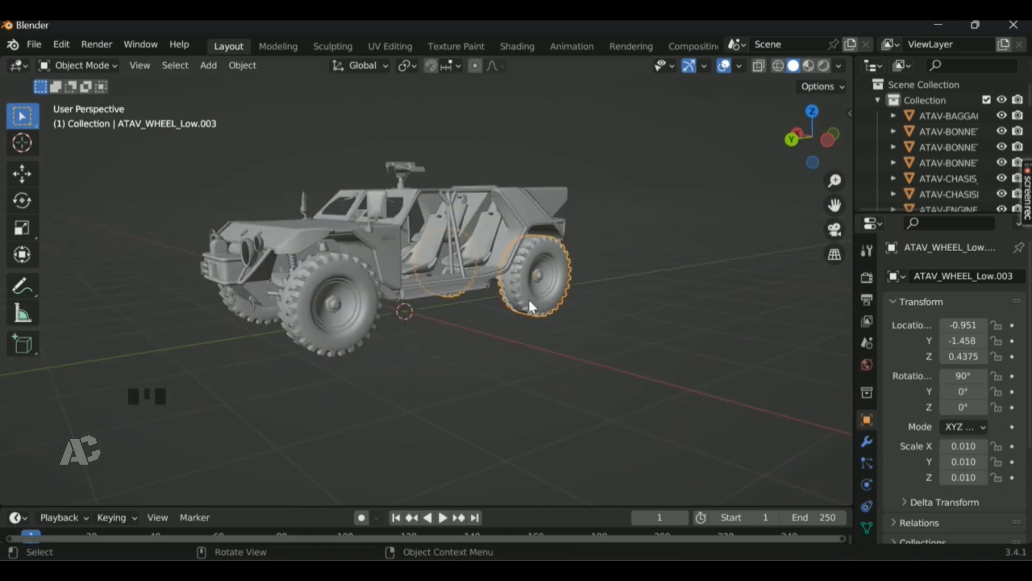
scroll(538, 298, "left", 3)
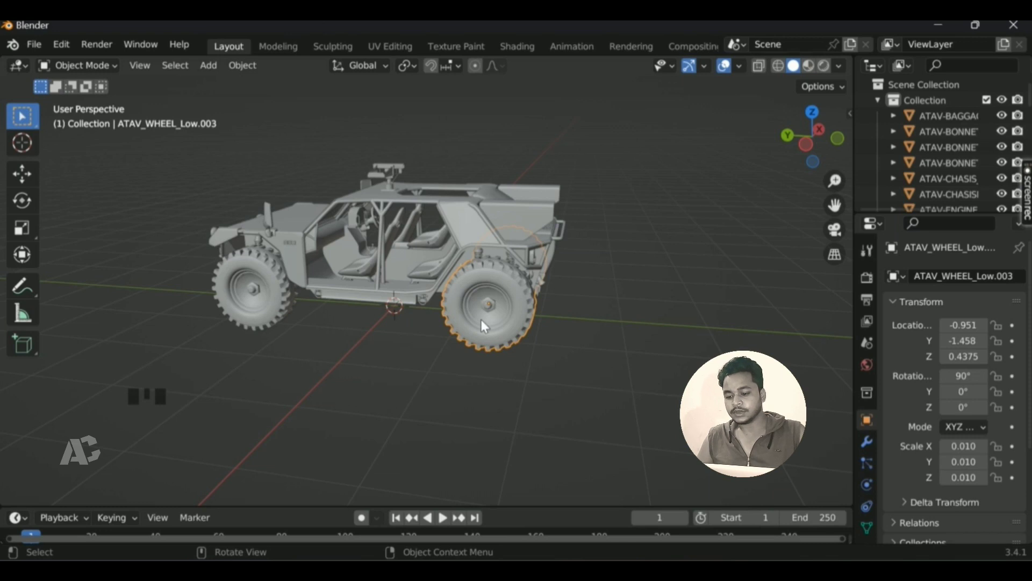
- Select the front and rear wheel objects together and isolate them in local view
left_click(480, 320)
middle_click_drag(480, 320, 480, 317)
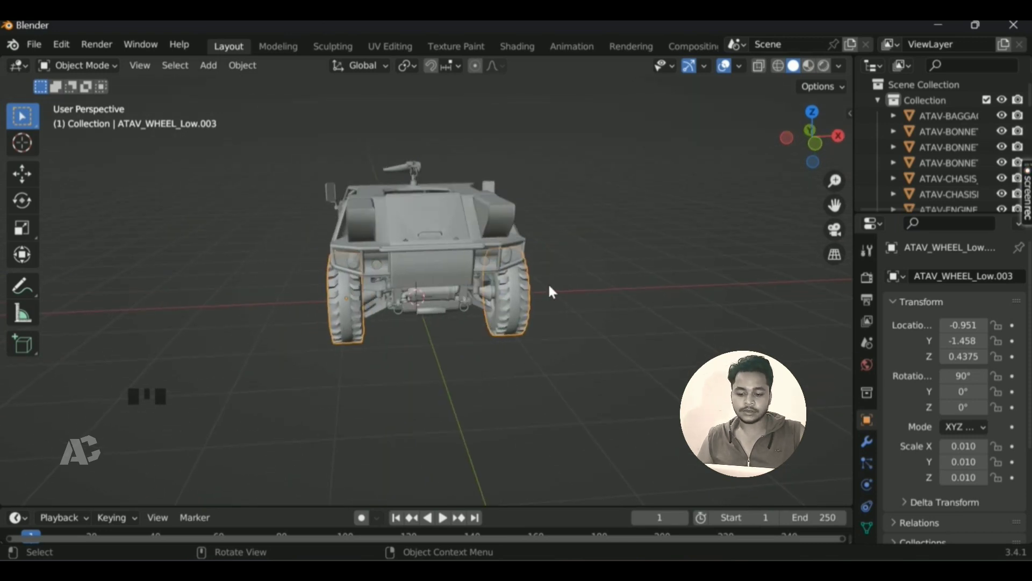
middle_click_drag(356, 310, 421, 359)
left_click(419, 359)
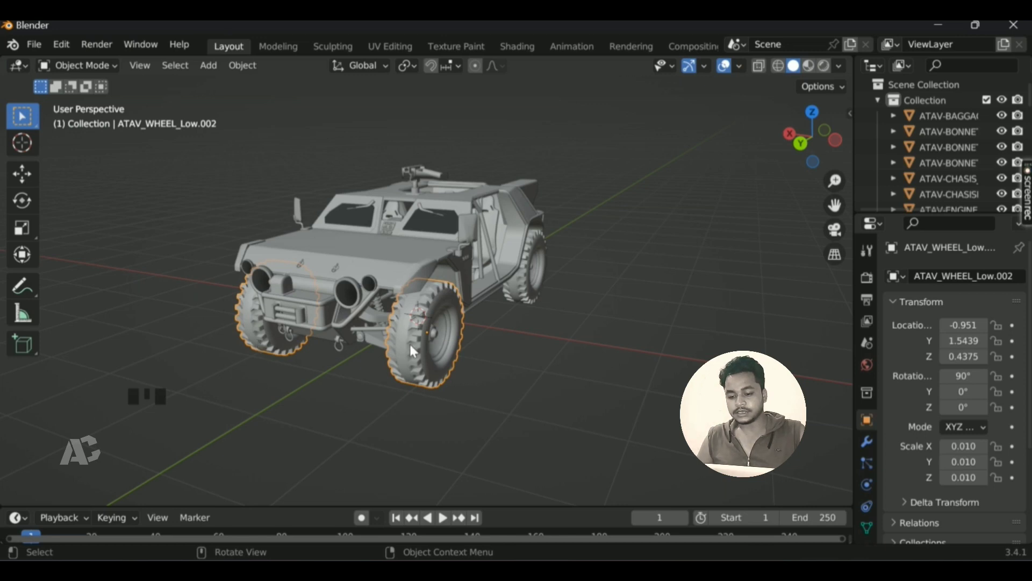
middle_click_drag(330, 327, 342, 347)
left_click(531, 295, "shift")
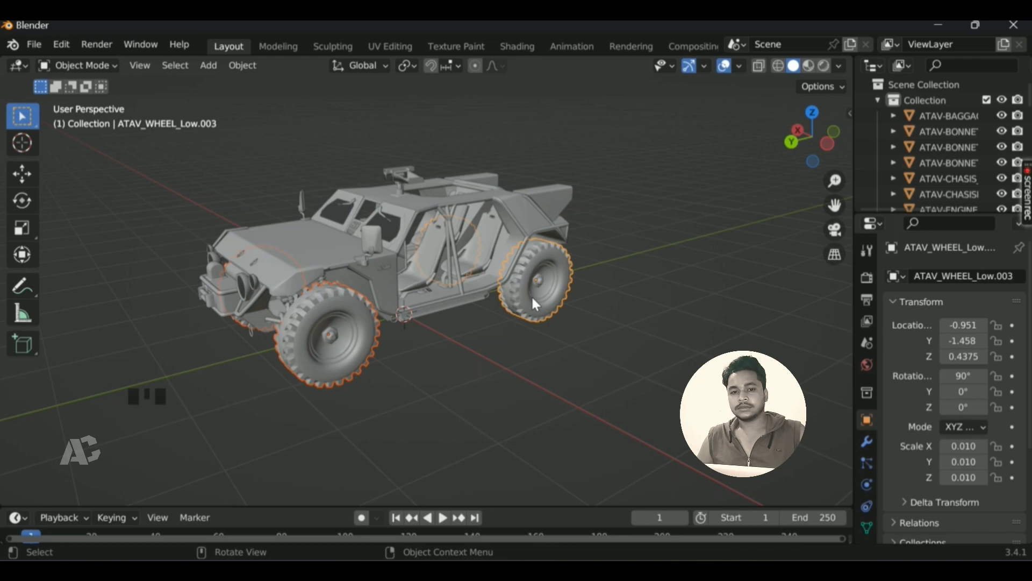
key("slash")
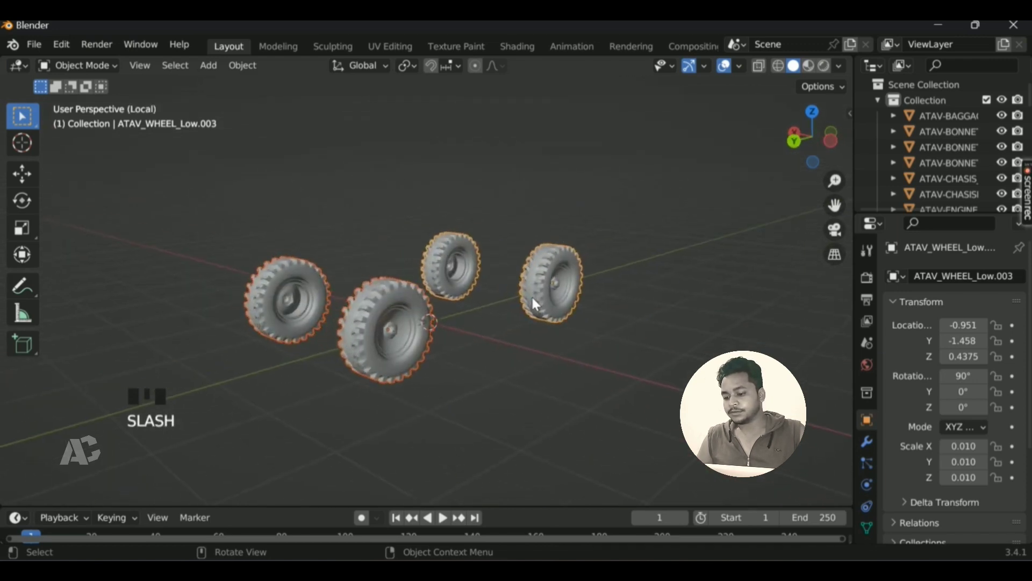
- Examine the isolated wheels and reselect the front wheel pair together with the rear wheel pair
scroll(532, 298, "up", 5)
scroll(533, 298, "down", 3)
scroll(532, 298, "left", 5)
scroll(532, 298, "right", 5)
scroll(532, 298, "down", 3, "ctrl")
scroll(532, 298, "up", 1, "ctrl")
scroll(532, 298, "right", 2)
scroll(533, 298, "left", 3)
scroll(532, 298, "left", 1)
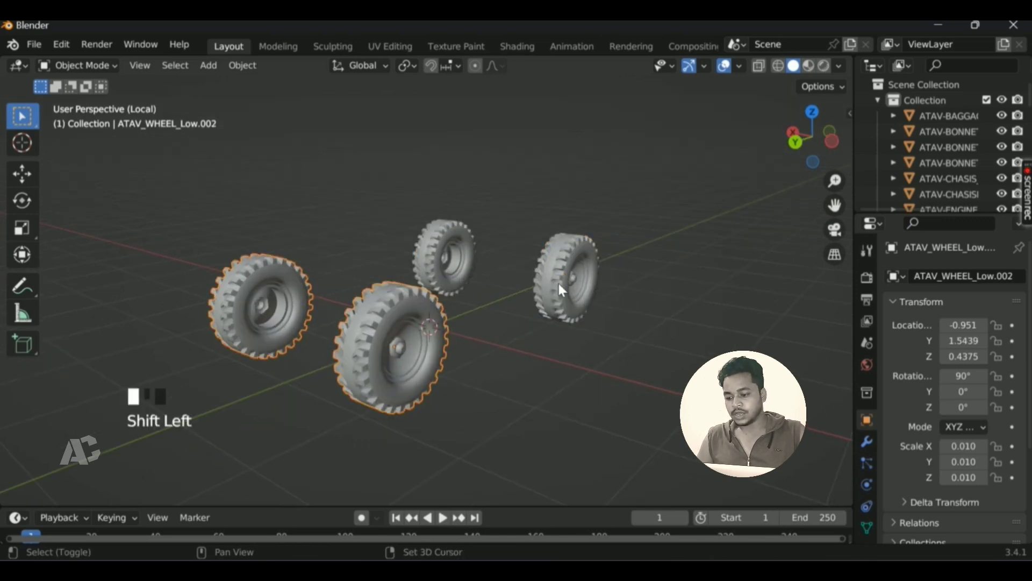
left_click(558, 283, "shift")
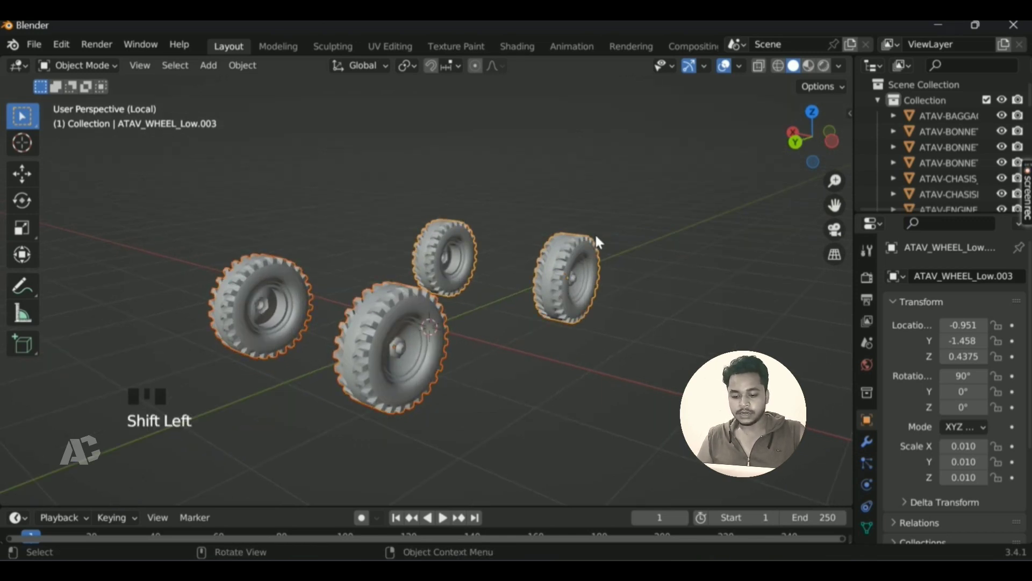
- Switch the isolated wheels to Edit Mode, clear the mesh selection and display them as wireframe
left_click(65, 66)
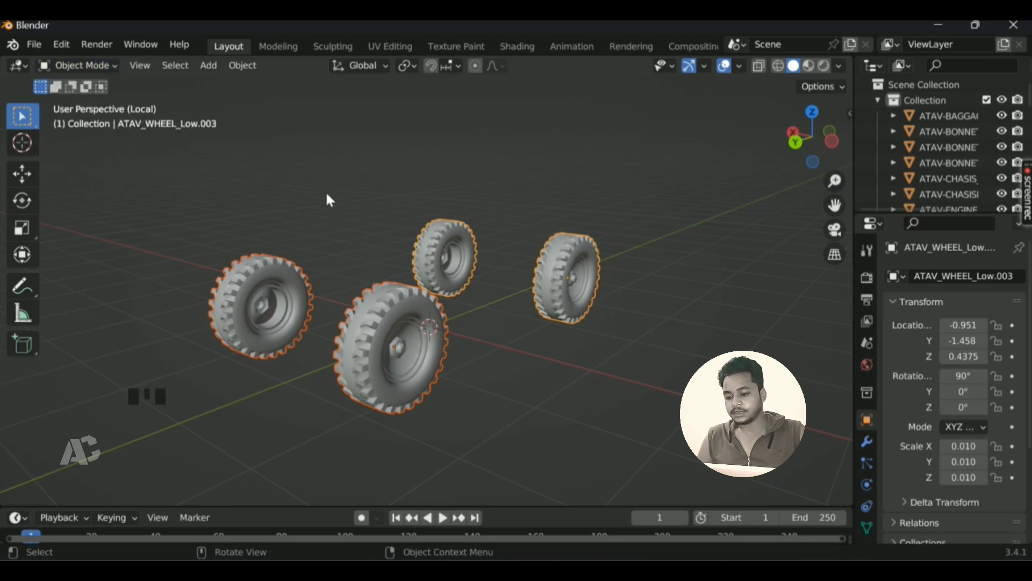
key("Tab")
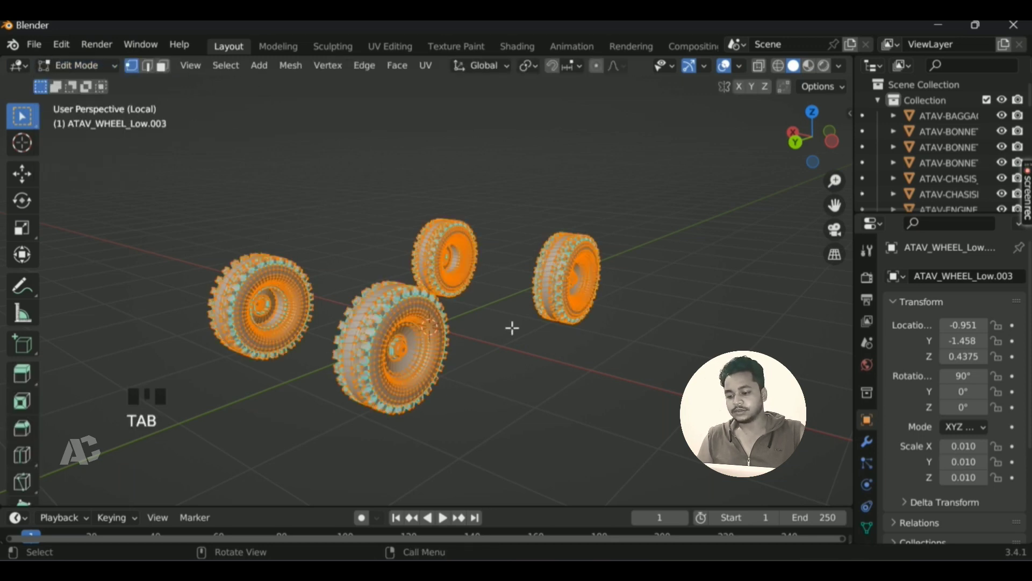
left_click(565, 371)
middle_click_drag(565, 371, 565, 370)
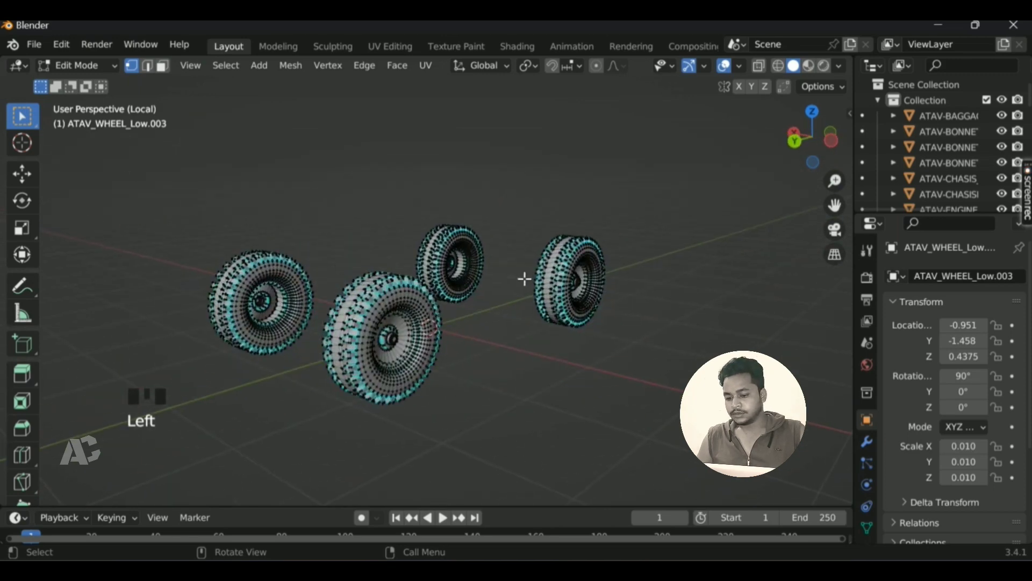
middle_click_drag(400, 347, 432, 335)
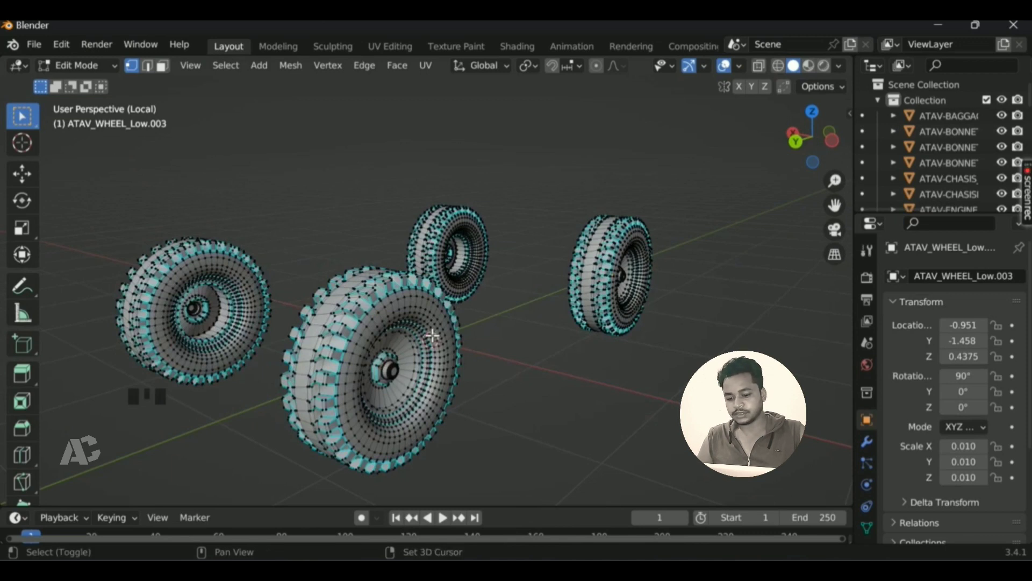
key("shift+z")
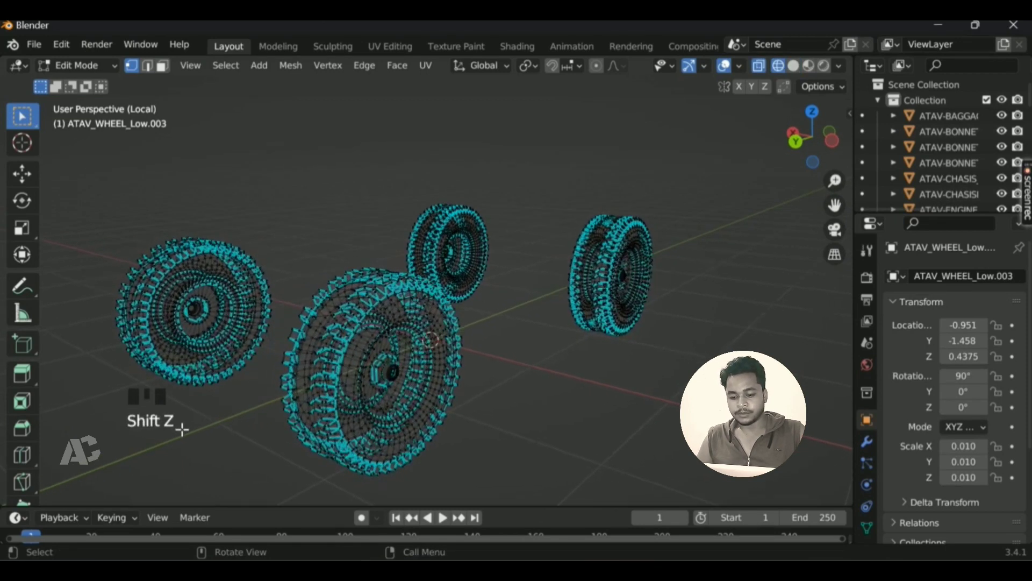
middle_click_drag(410, 380, 424, 377)
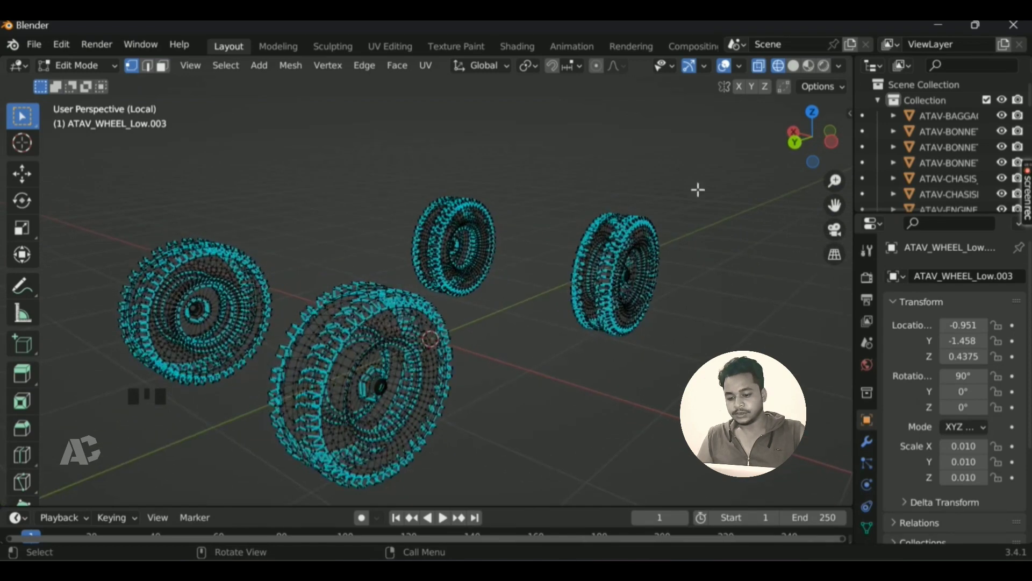
- Toggle X-ray on and off repeatedly to compare how the wheel meshes are displayed
left_click(758, 67)
left_click(758, 67)
left_click(758, 66)
left_click(758, 67)
left_click(758, 66)
left_click(758, 67)
left_click(758, 67)
left_click(759, 67)
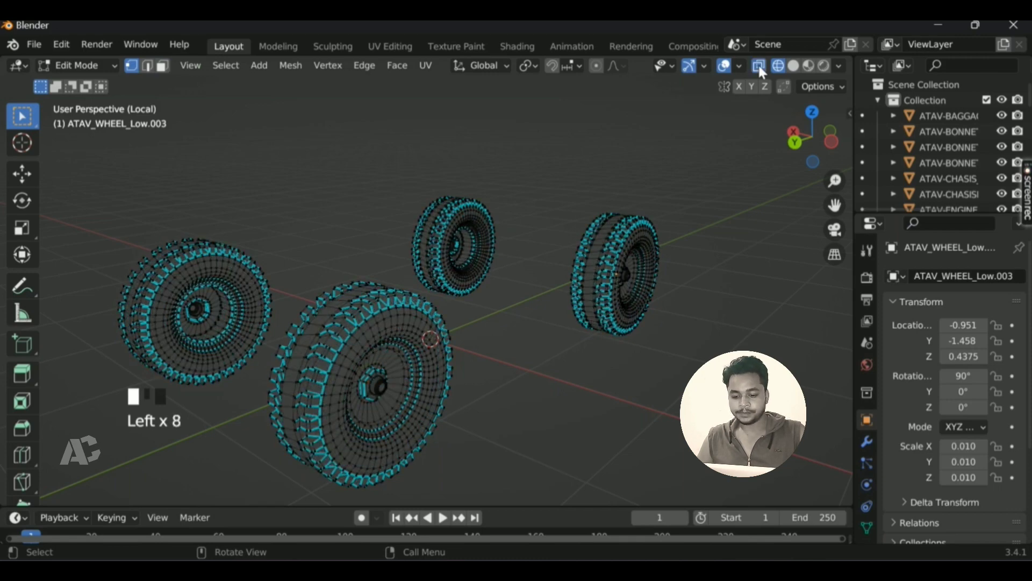
- Select one rear wheel's geometry, extend the selection to its linked mesh and separate it into its own object
scroll(578, 279, "down", 2)
left_click(693, 374)
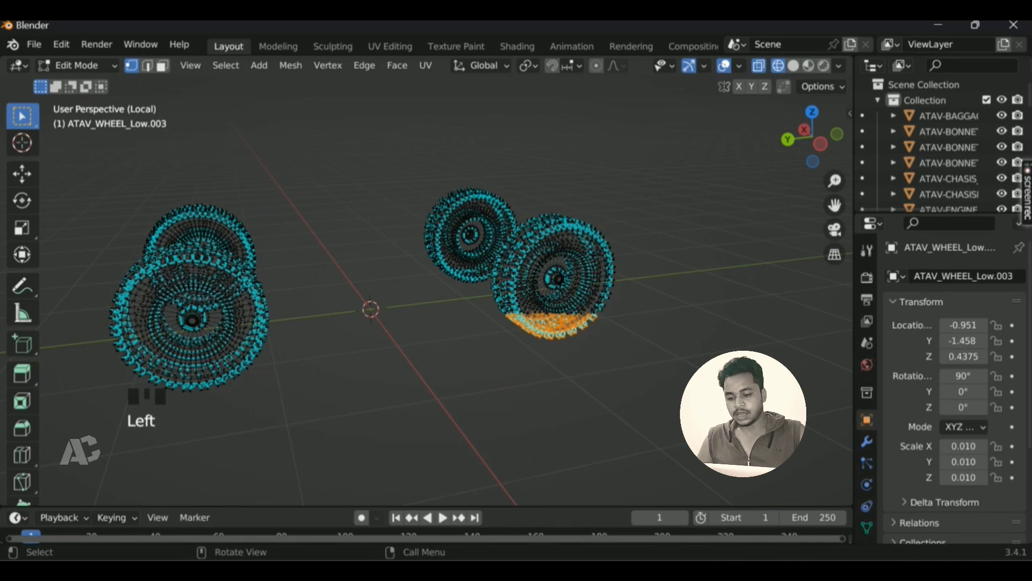
middle_click_drag(558, 285, 583, 286)
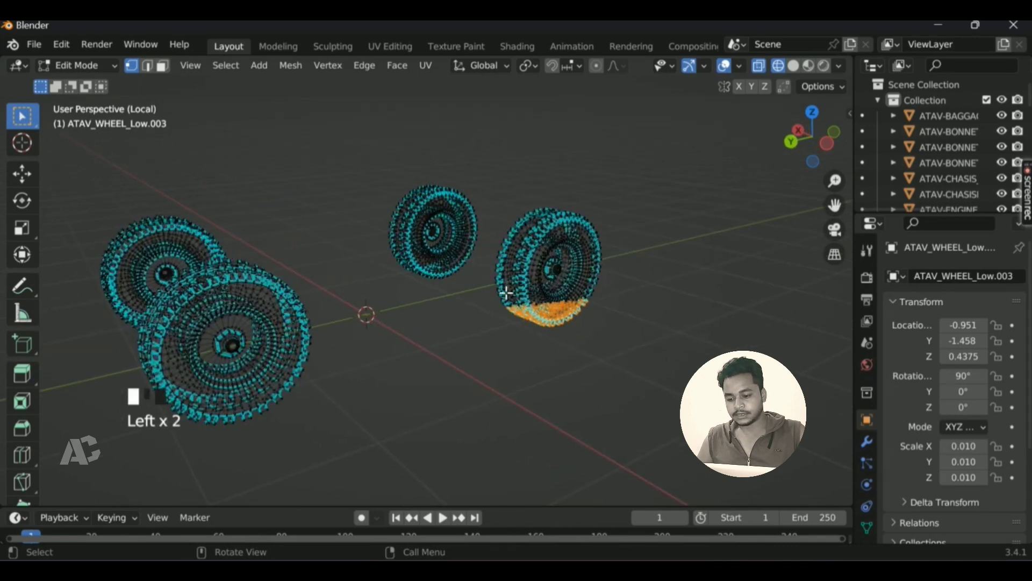
left_click_drag(472, 268, 786, 461)
key("ctrl+l")
middle_click_drag(598, 283, 565, 297)
key("p")
left_click(525, 283)
- Select the nearest front wheel together with its linked mesh and separate it from the shared wheel object
left_click_drag(249, 348, 657, 517)
key("ctrl+l")
key("ctrl+l")
key("p")
left_click(570, 385)
- Select the linked meshes of two more wheels in turn and separate each one
left_click_drag(120, 214, 275, 276)
key("ctrl+l")
key("p")
left_click_drag(344, 337, 570, 479)
key("ctrl+l")
key("p")
left_click(573, 478)
- Leave local view to bring back the whole vehicle and return the display to solid shading
middle_click_drag(573, 484, 438, 278)
key("KP_Divide")
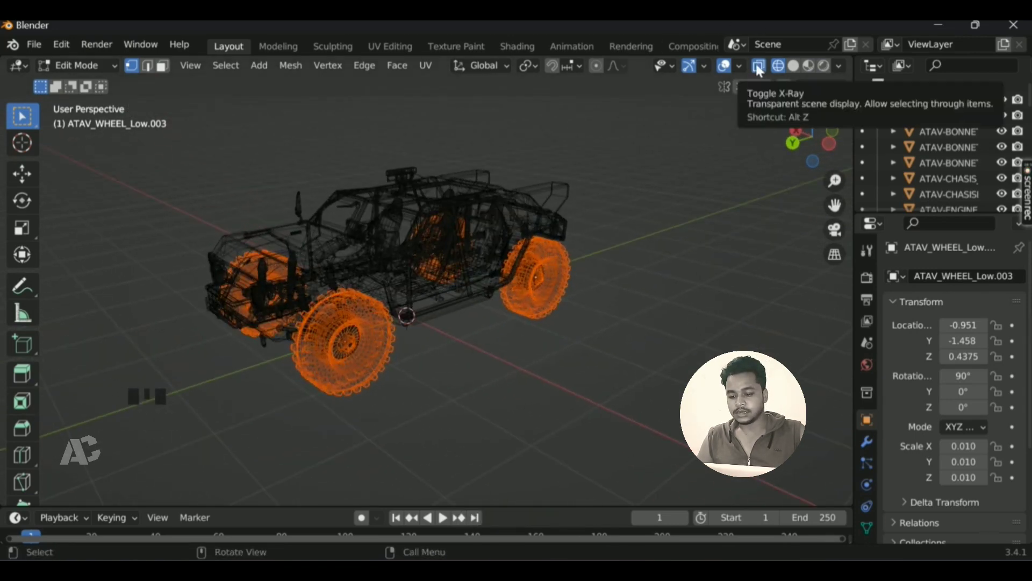
key("shift+z")
key("shift+z")
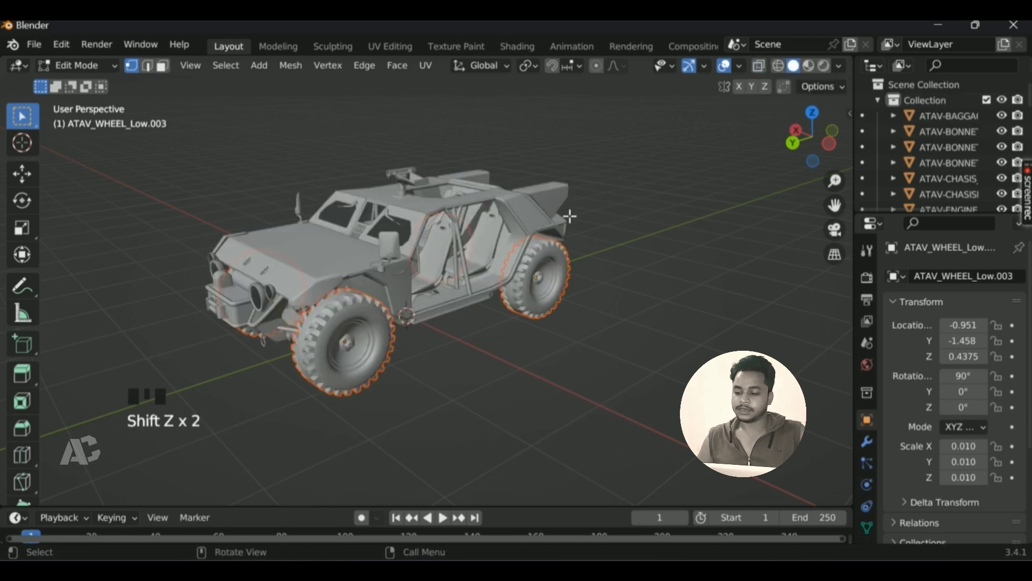
- Return to Object Mode and select the wheels one at a time to check that each is a separate object
left_click_drag(812, 137, 774, 141)
left_click(91, 67)
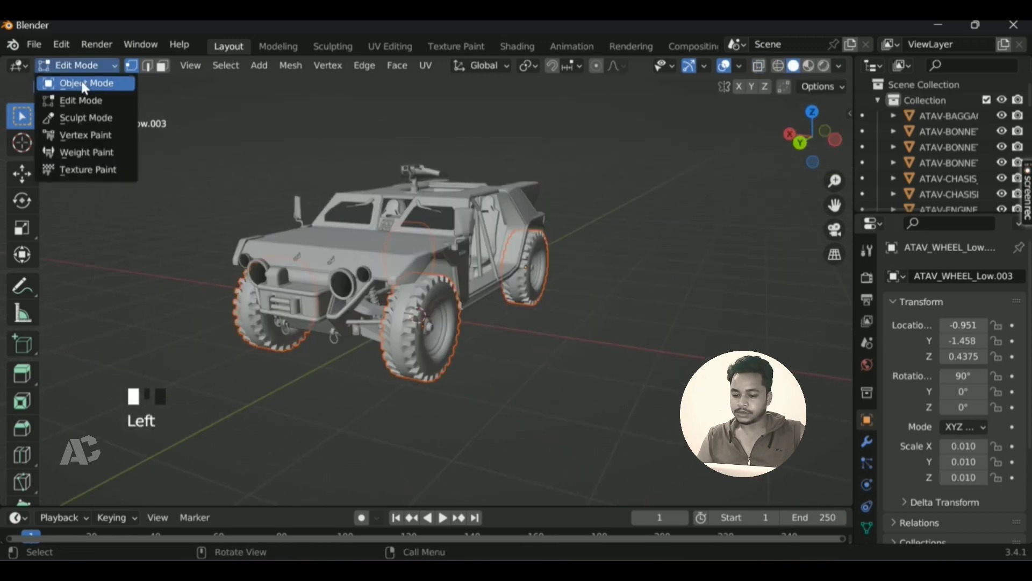
left_click(88, 83)
left_click(458, 359)
left_click(429, 357)
left_click(520, 285)
left_click(239, 326)
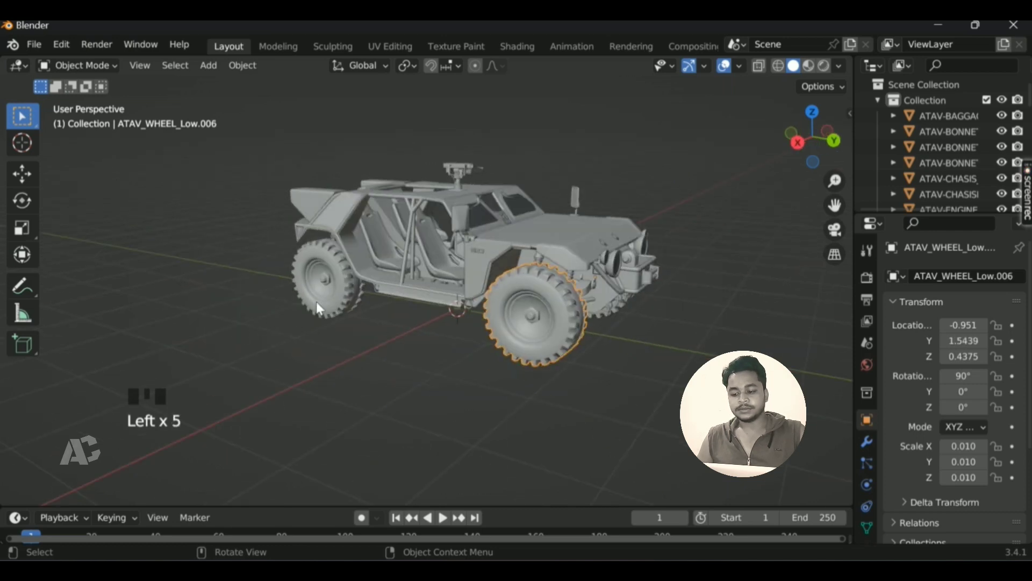
left_click(315, 299)
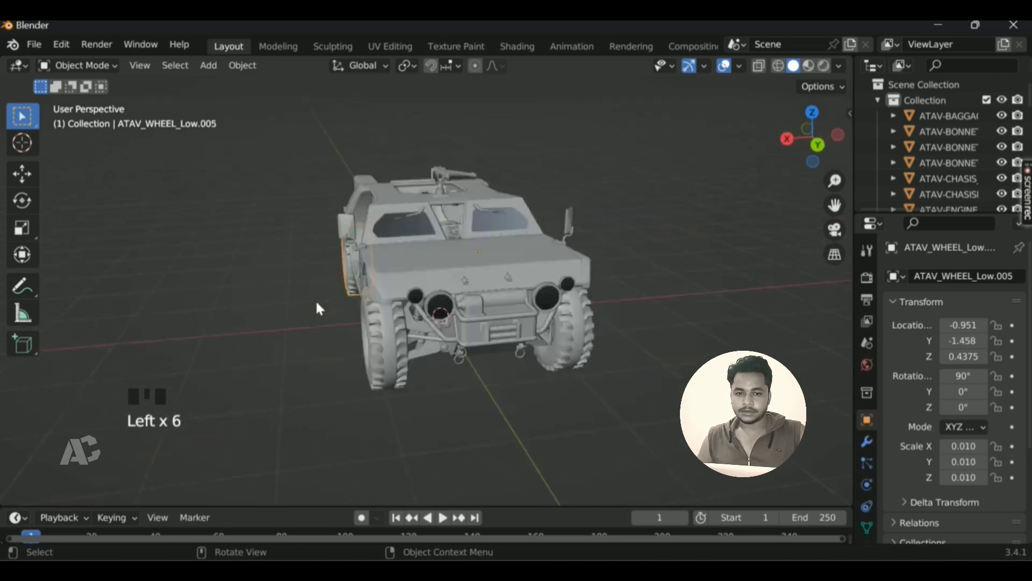
scroll(316, 301, "right", 3)
scroll(316, 302, "up", 4, "ctrl")
scroll(316, 302, "down", 3, "ctrl")
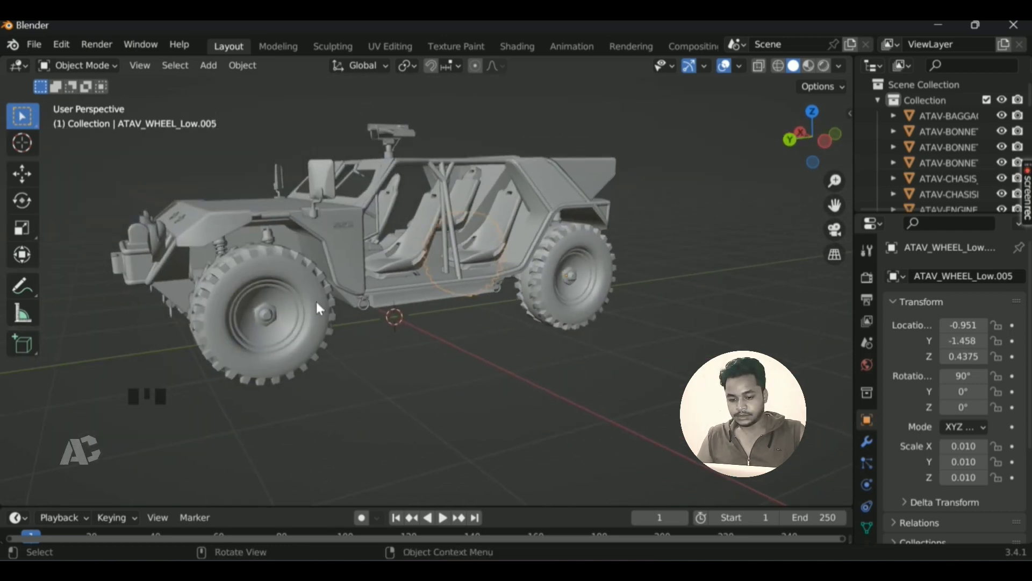
scroll(316, 301, "up", 2)
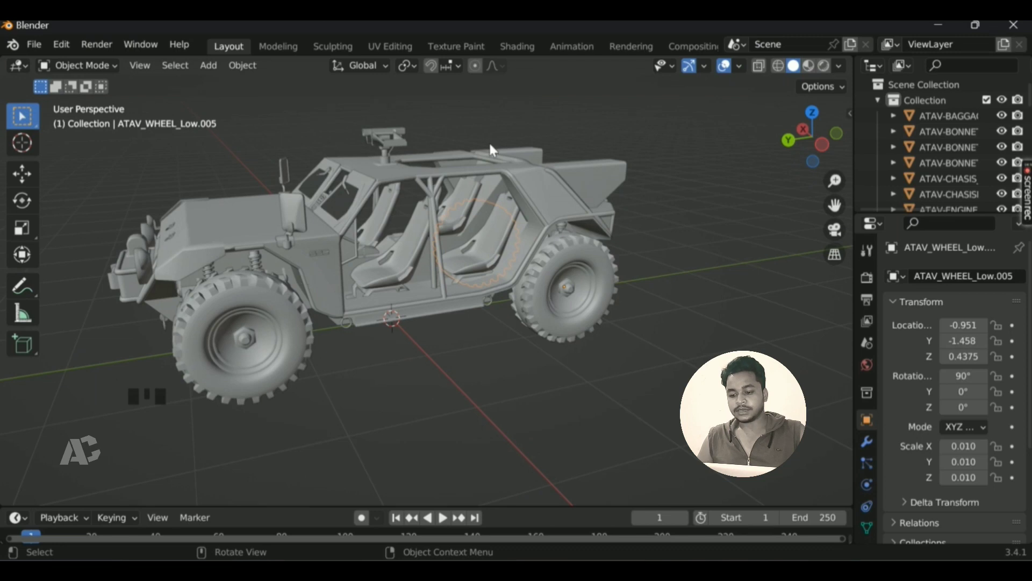
- Select the hood, frame, seats and roof in turn to examine how the vehicle's body is divided into objects
left_click(316, 251)
left_click(571, 173)
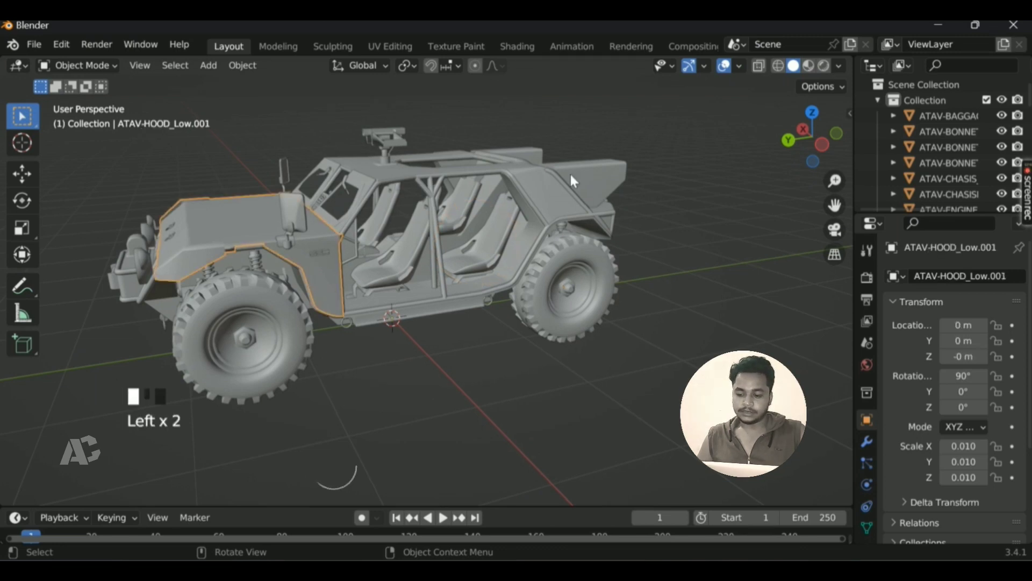
left_click(401, 170)
left_click(398, 269)
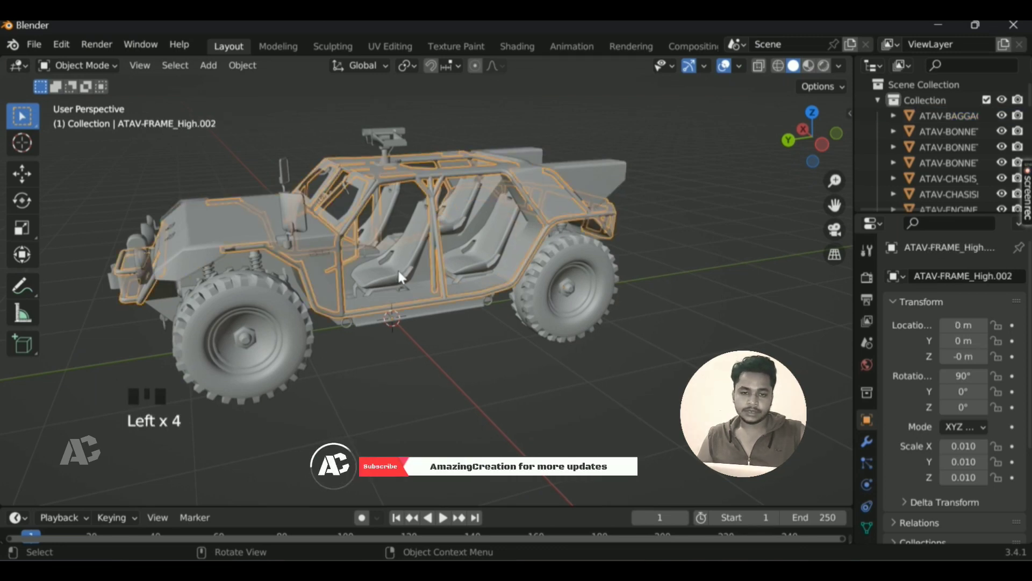
left_click(466, 218)
left_click(264, 213)
left_click(253, 216)
left_click(484, 211)
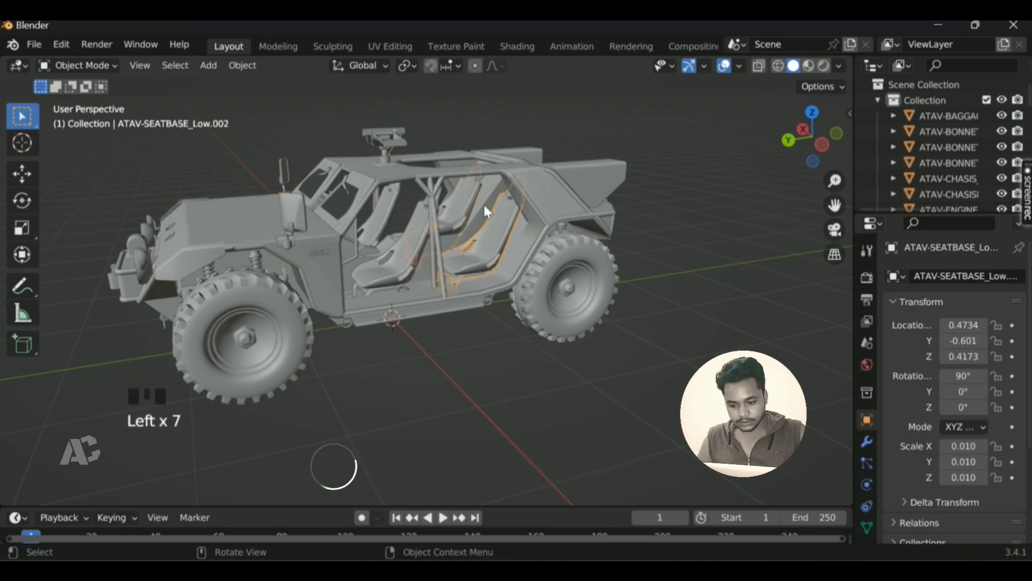
left_click(482, 213)
left_click(574, 176)
left_click(403, 161)
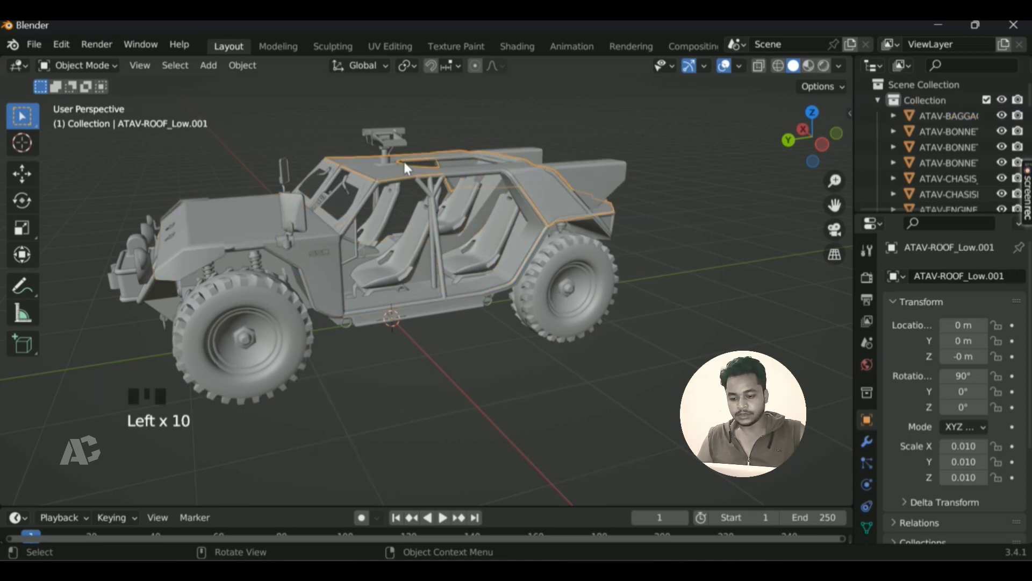
left_click(217, 220)
left_click(384, 160)
scroll(383, 161, "right", 5)
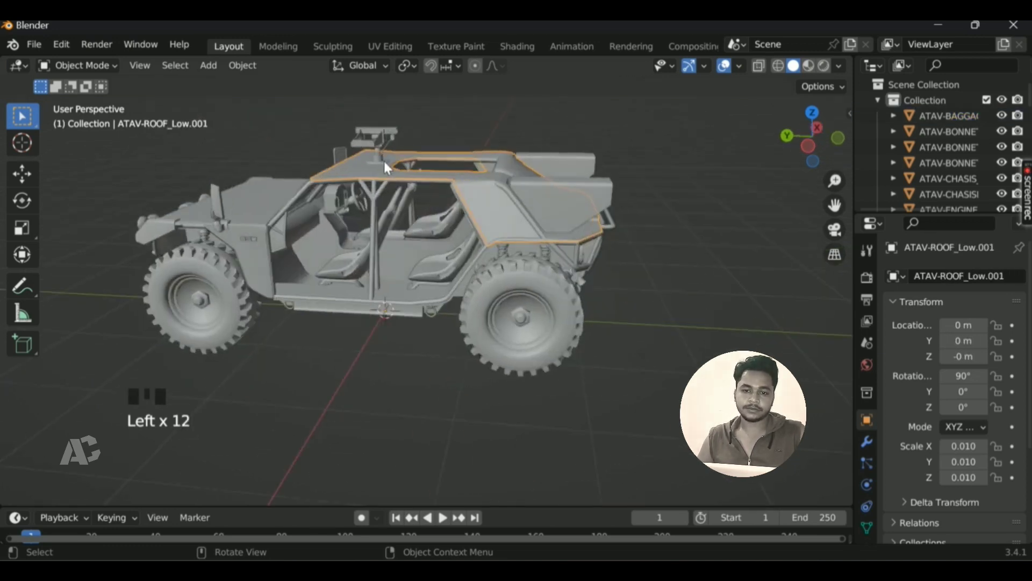
scroll(383, 160, "left", 10)
left_click(225, 277)
left_click(224, 242)
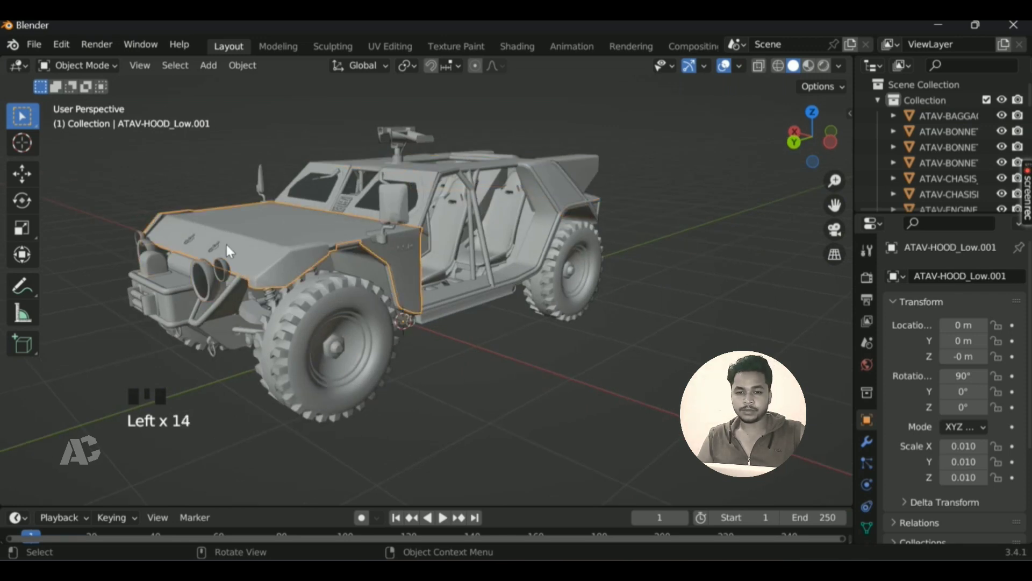
left_click(224, 242)
- Examine the whole vehicle from the front, the side and above at different distances
scroll(224, 242, "right", 5)
scroll(225, 242, "right", 2)
scroll(362, 220, "left", 5)
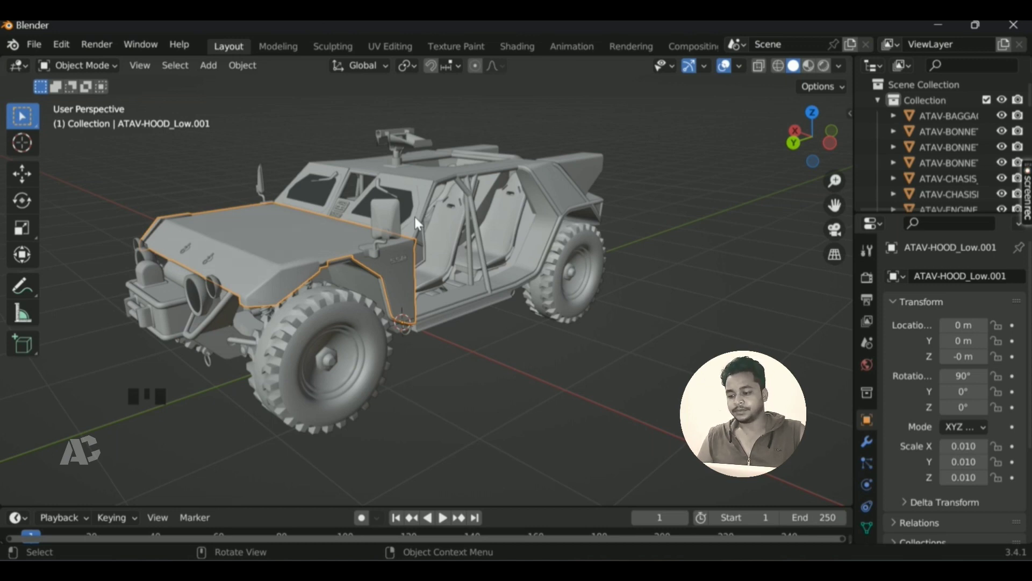
scroll(544, 232, "right", 4)
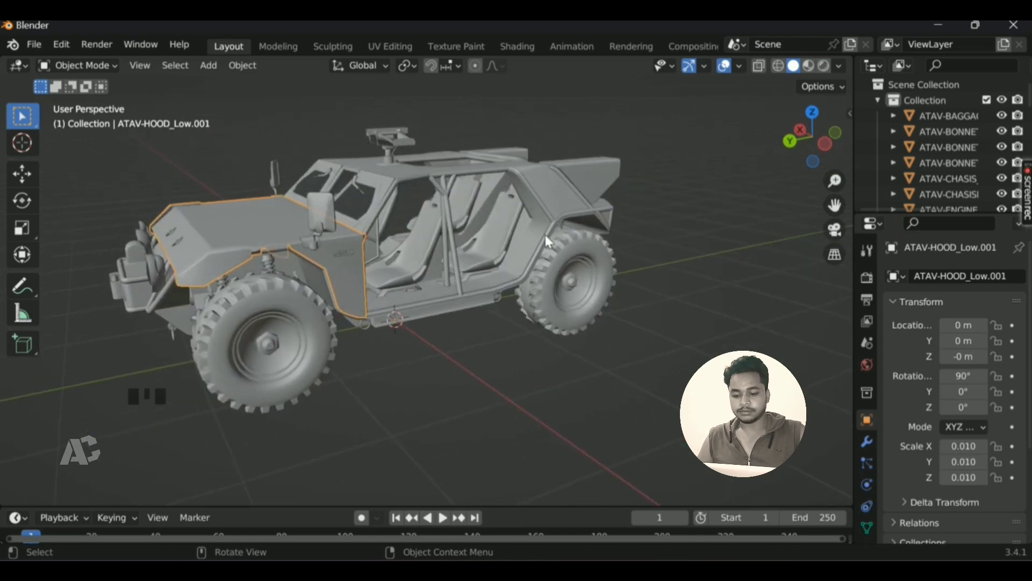
scroll(544, 233, "down", 3, "shift")
scroll(545, 232, "up", 2, "shift")
scroll(544, 232, "right", 3)
scroll(545, 232, "up", 4)
scroll(544, 232, "up", 2, "ctrl")
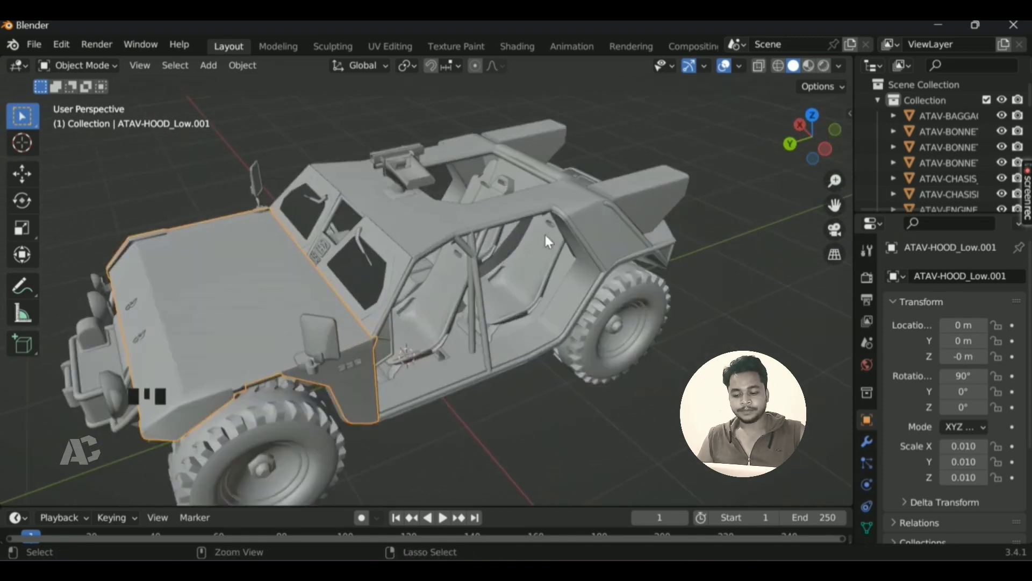
scroll(544, 232, "down", 2)
scroll(544, 233, "down", 4)
scroll(544, 232, "up", 4)
scroll(544, 233, "down", 4)
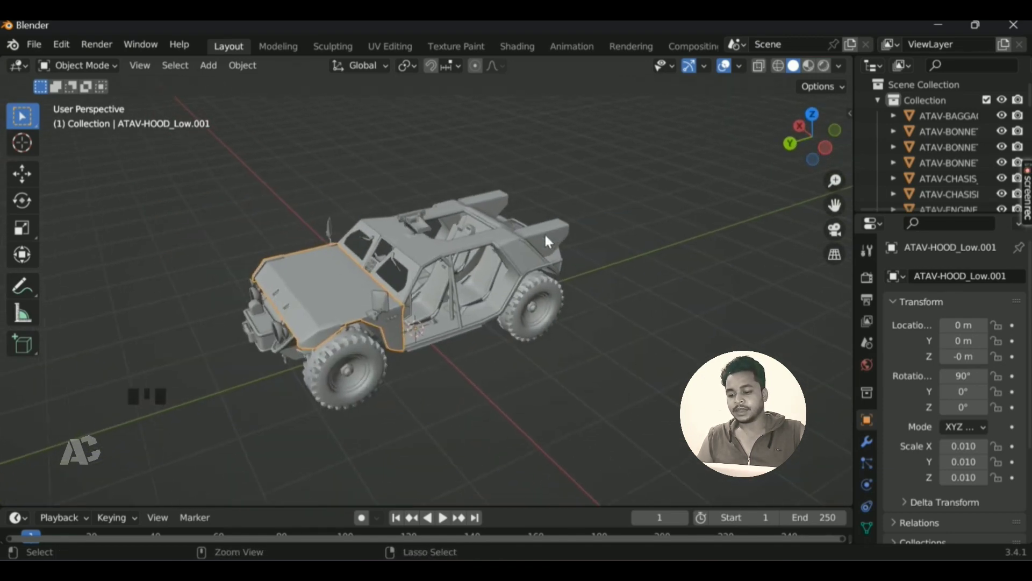
scroll(544, 232, "up", 1)
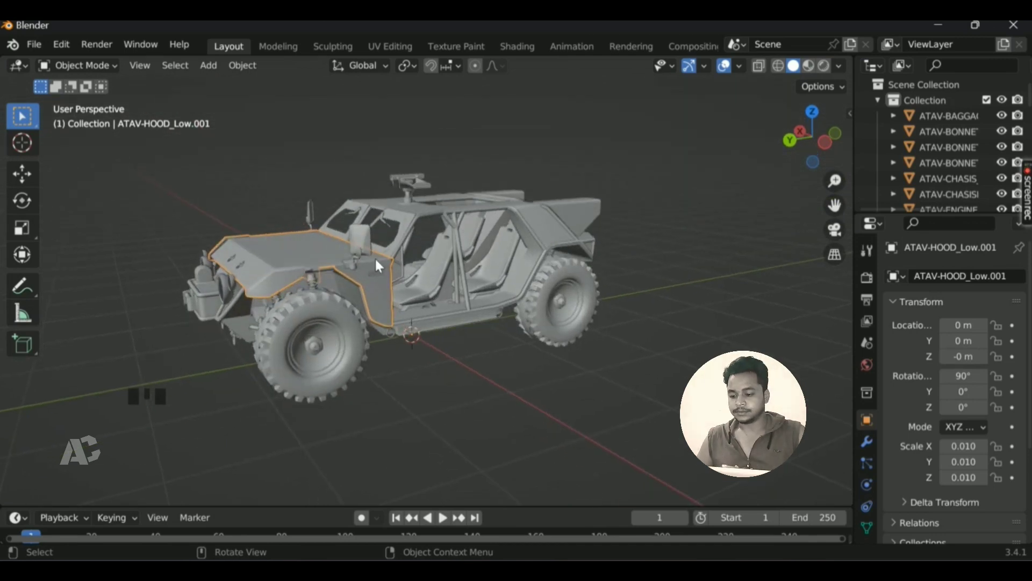
scroll(379, 265, "up", 1)
- Select the gun mount tray and the hood in turn, try moving the hood off the body and undo the move
left_click(409, 180)
middle_click_drag(409, 181, 408, 188)
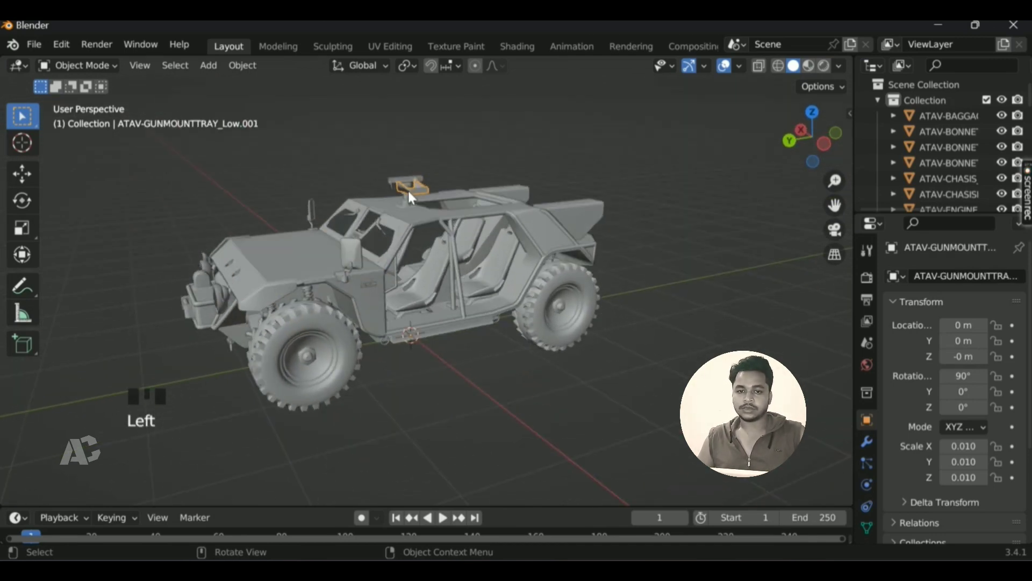
left_click(287, 257)
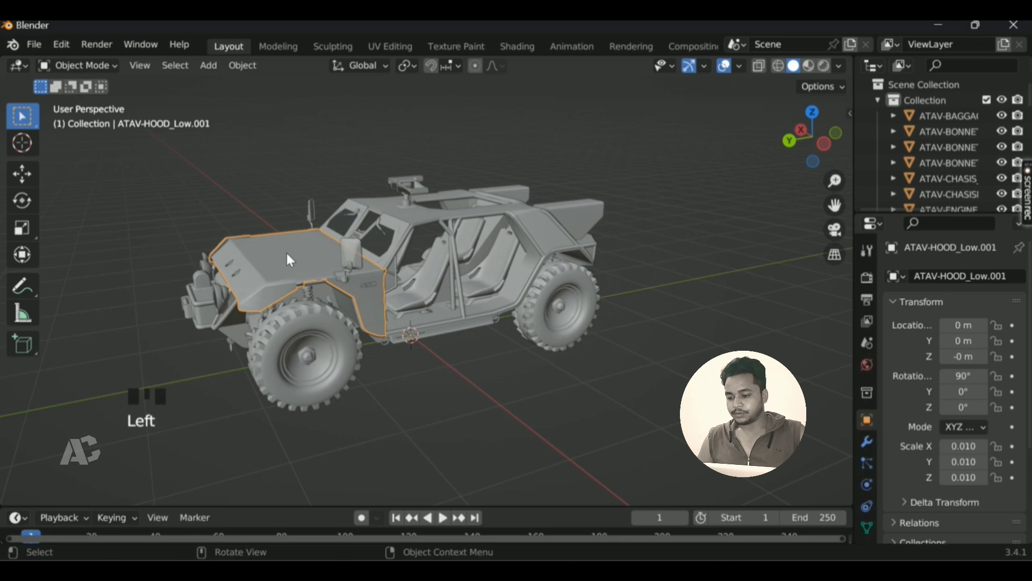
key("g")
left_click(272, 227)
key("ctrl+z")
mouse_move(272, 227)
middle_mouse_down()
mouse_move(239, 199)
mouse_move(274, 234)
middle_mouse_up()
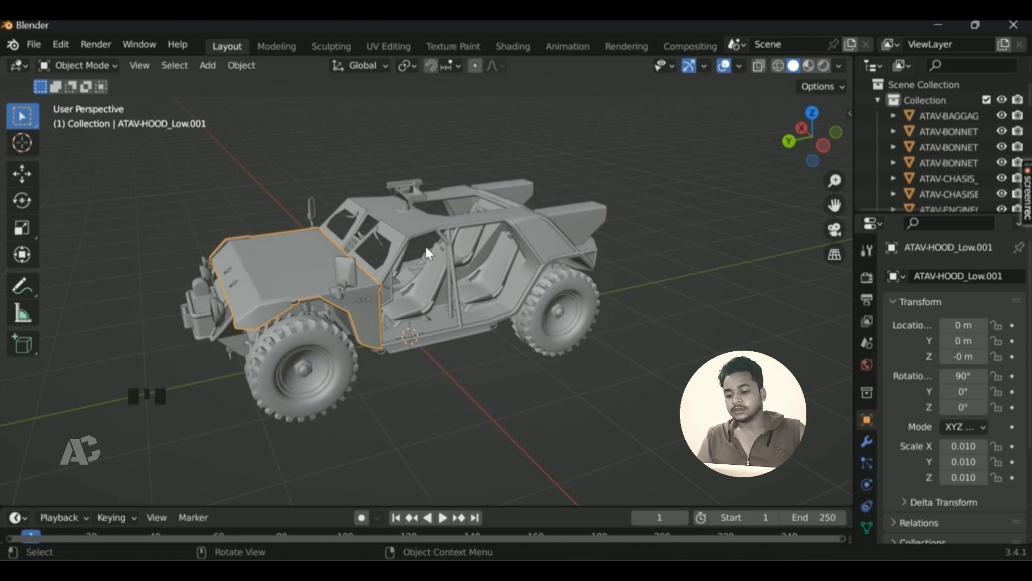
middle_click_drag(427, 248, 443, 219)
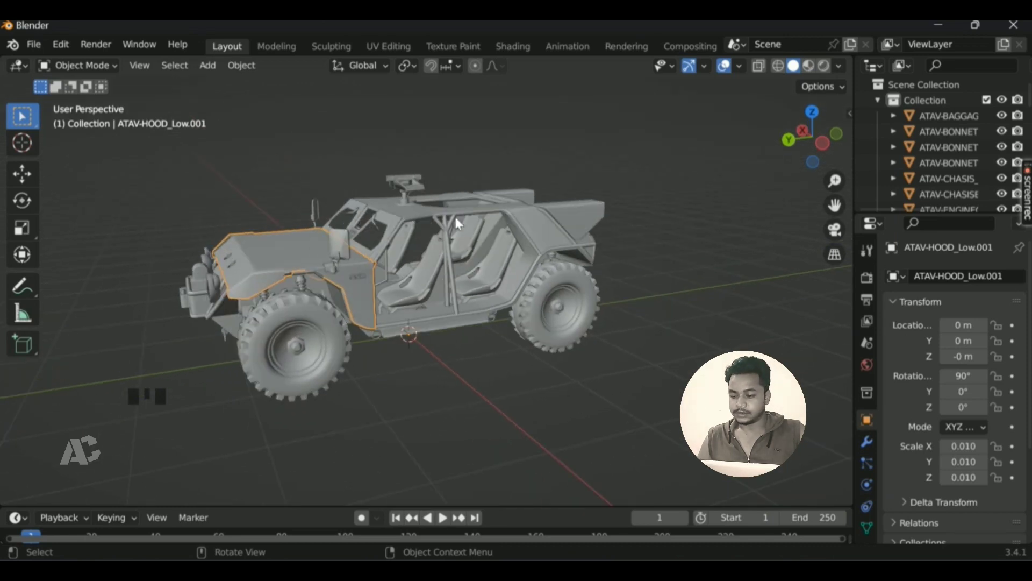
- Select all four separated wheels together and hide them
left_click(272, 350)
left_click(572, 330, "shift")
middle_click_drag(572, 330, 489, 341)
left_click(479, 343, "shift")
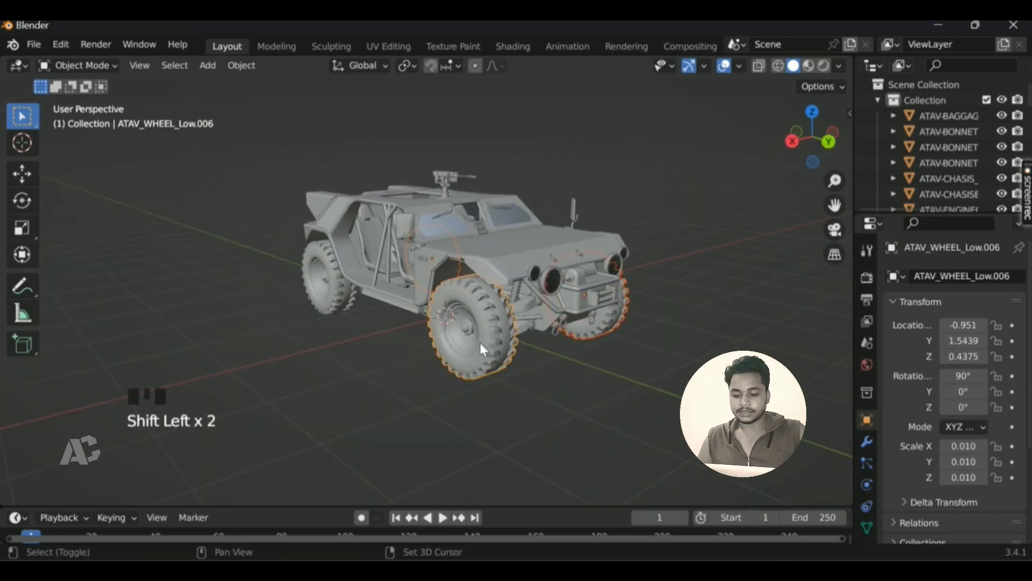
left_click(326, 295, "shift")
key("h")
middle_click_drag(326, 295, 539, 360)
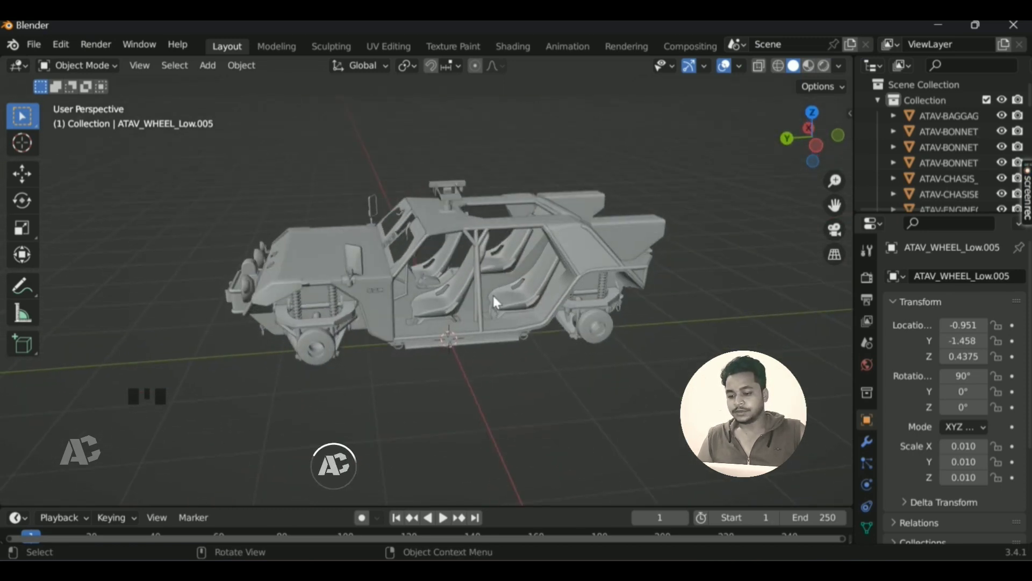
- Select the vehicle frame as the active object, try moving it away from the body and undo the move
left_click(467, 312)
middle_click_drag(466, 312, 468, 319)
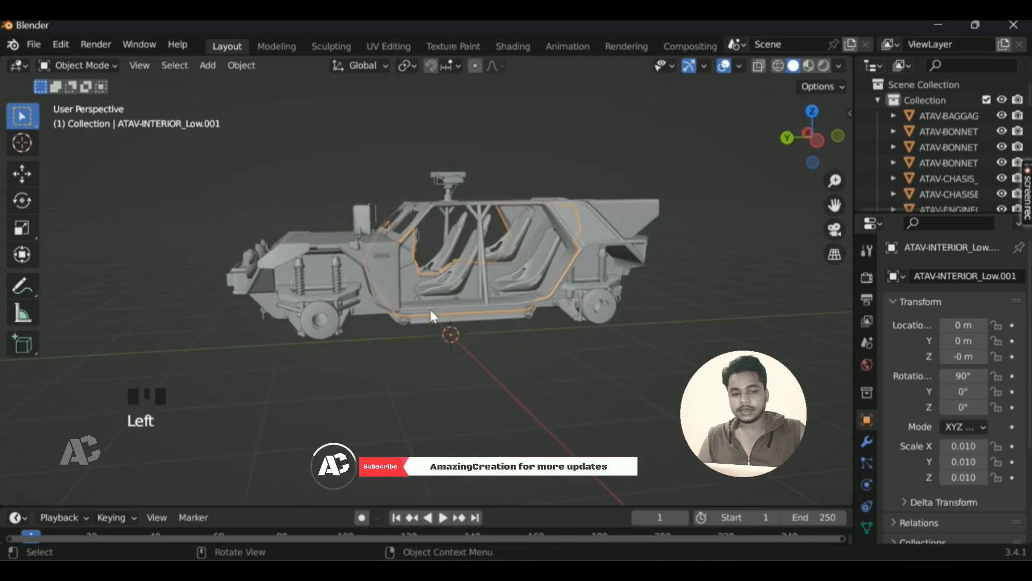
left_click(433, 210)
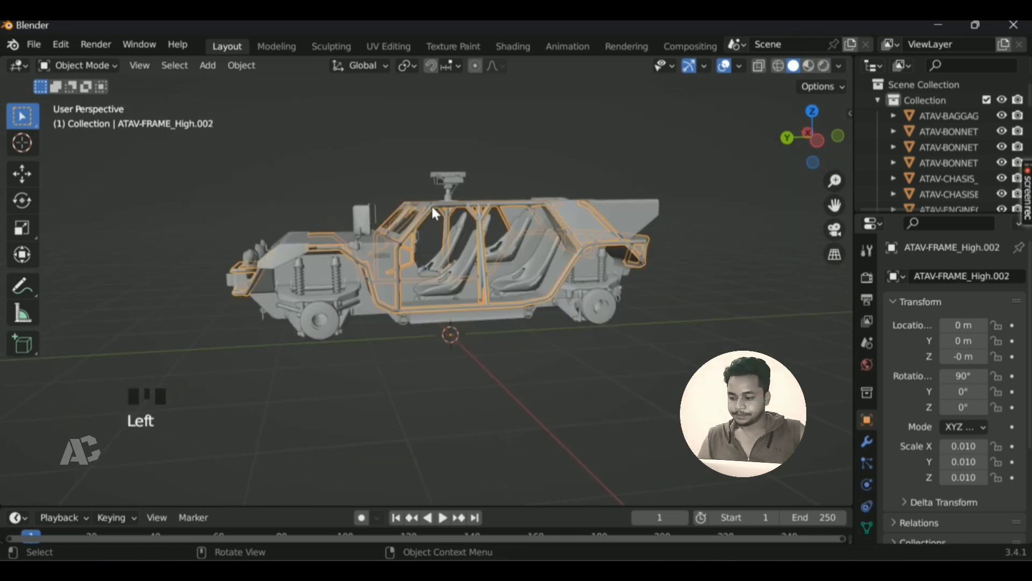
key("g")
left_click(599, 154)
key("ctrl+z")
middle_click_drag(518, 212, 523, 203)
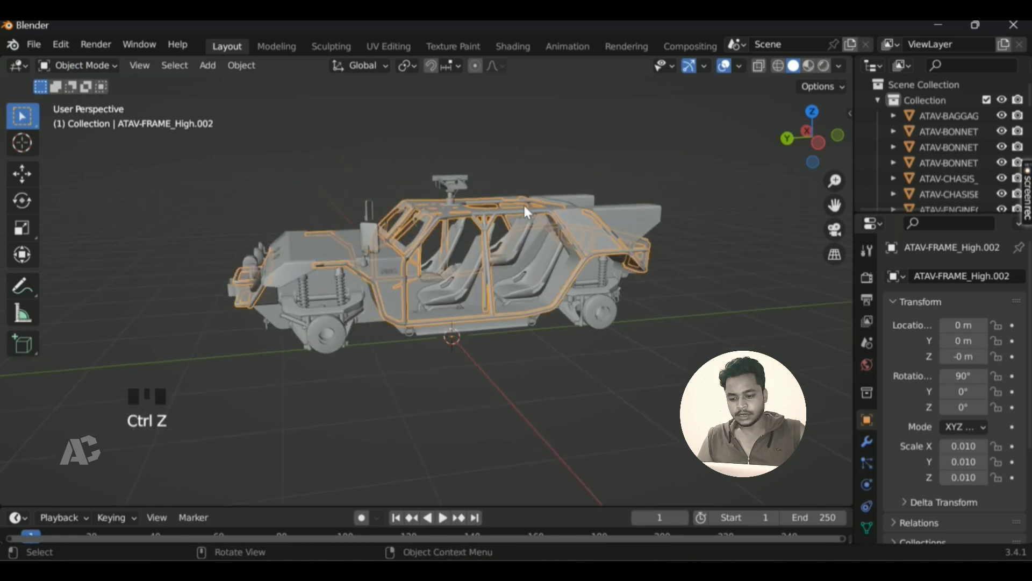
- Parent all visible body parts to the frame using the Object parent type
key("a")
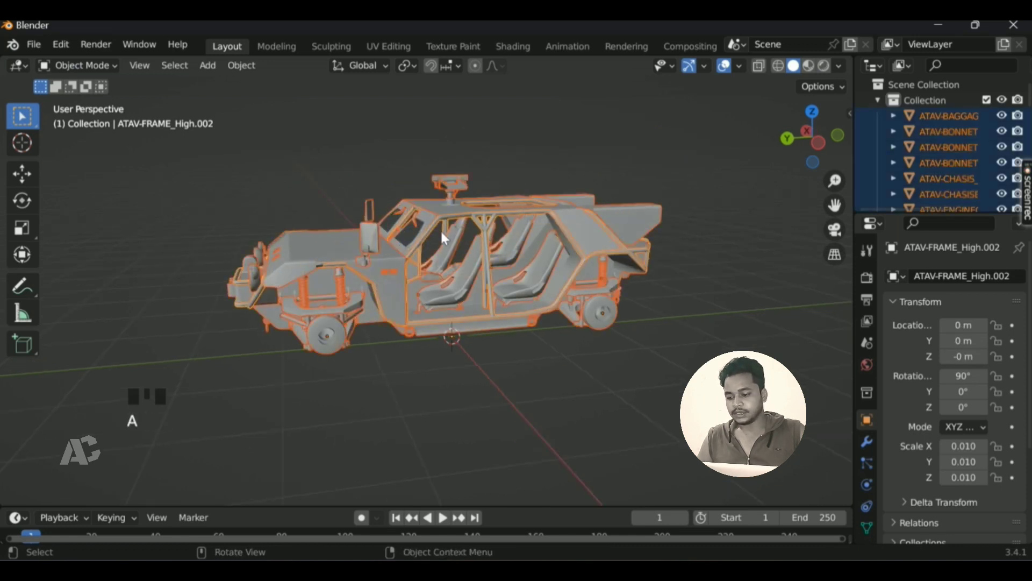
key("ctrl+p")
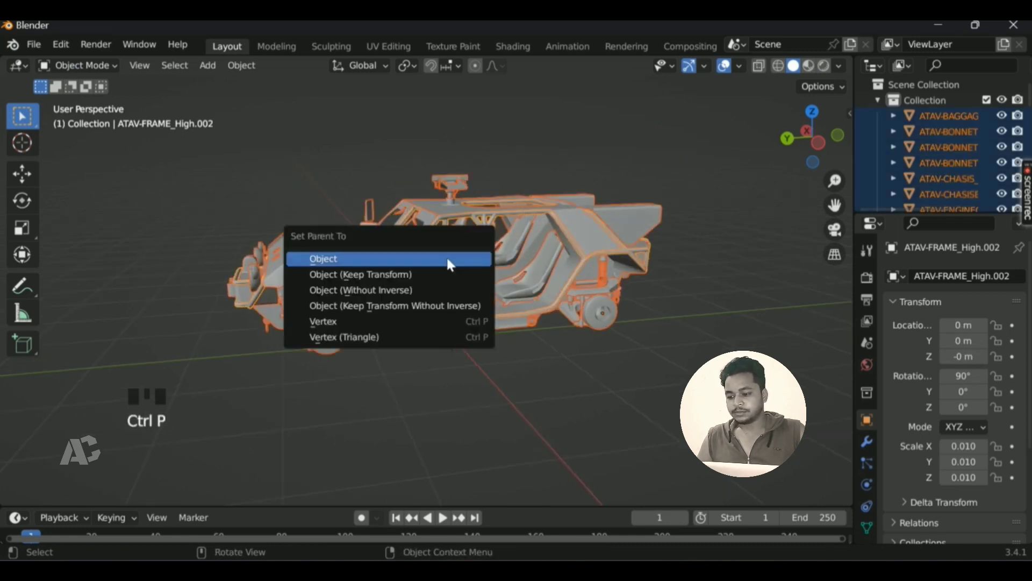
left_click(316, 260)
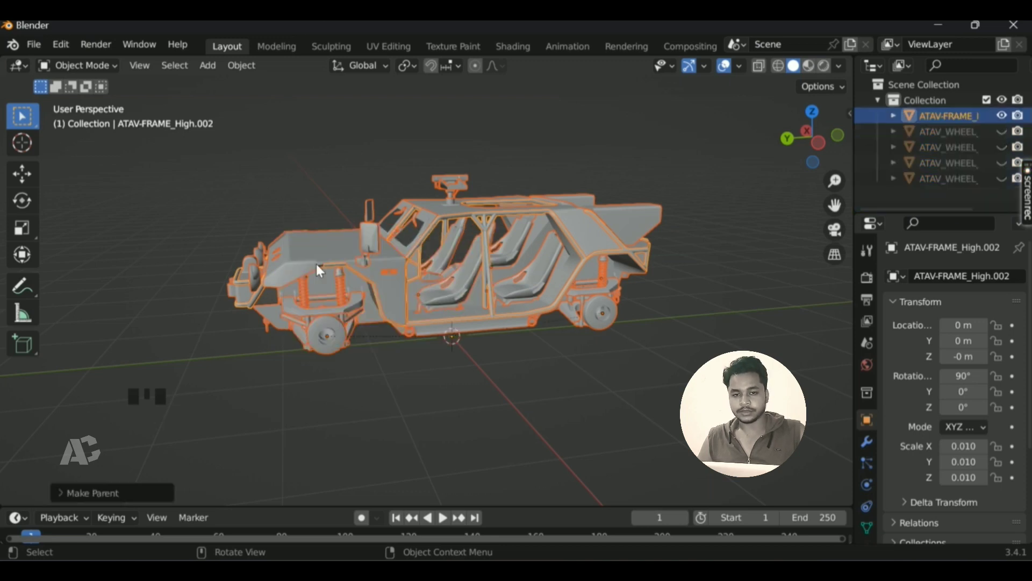
- Select only the frame, move it to test that the parented parts follow, and undo the move
left_click(469, 213)
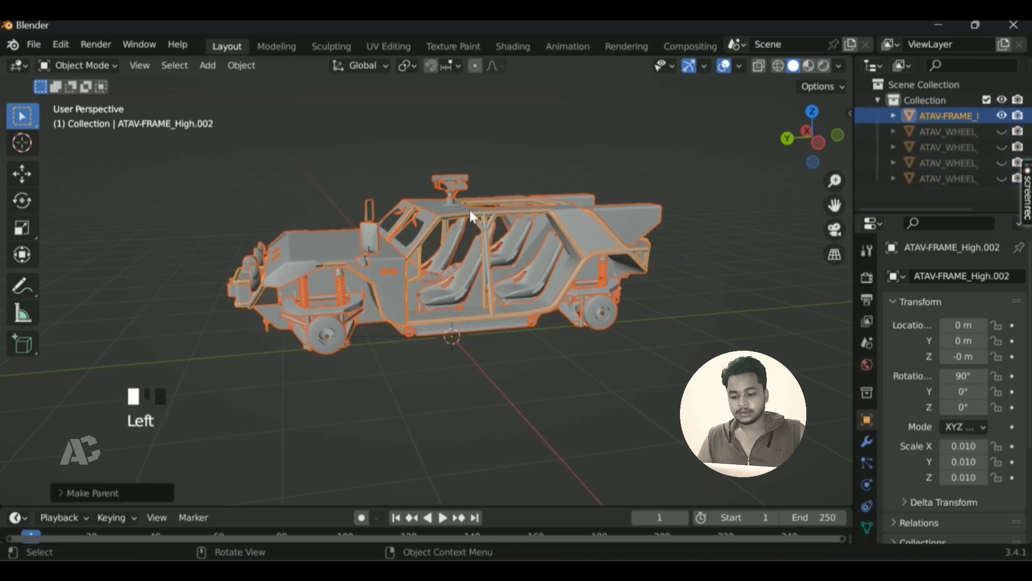
left_click(439, 223)
key("g")
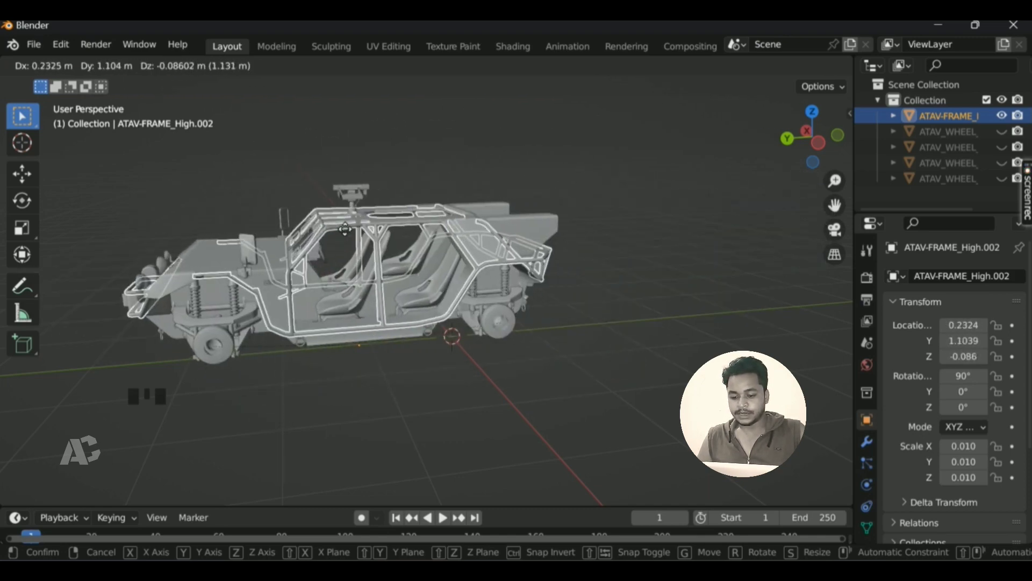
left_click(347, 235)
key("ctrl+z")
middle_click_drag(485, 286, 479, 283)
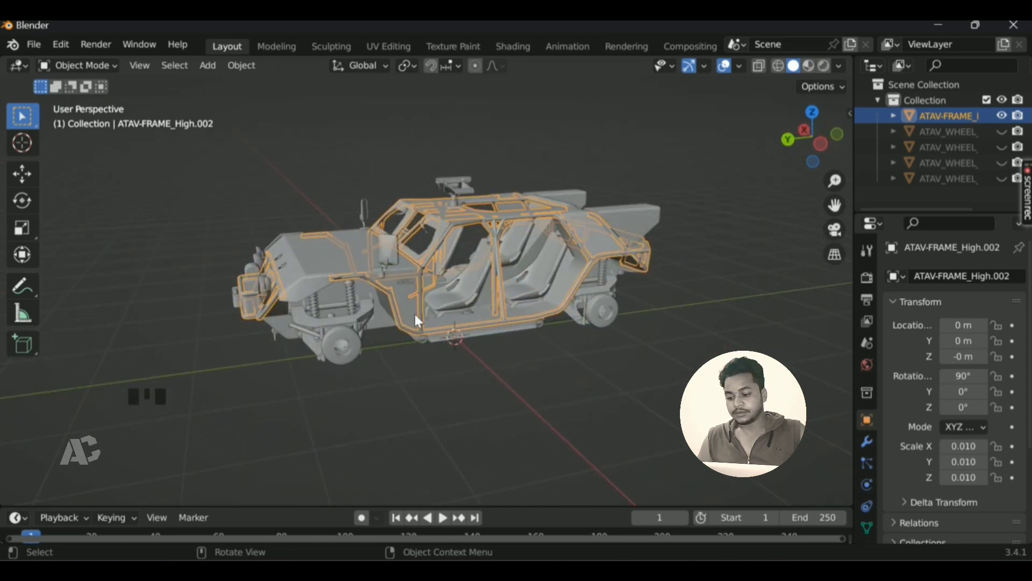
- Try moving the hood and the baggage compartment off the body, and undo both moves
left_click(316, 264)
key("g")
left_click(443, 260)
left_click(450, 231)
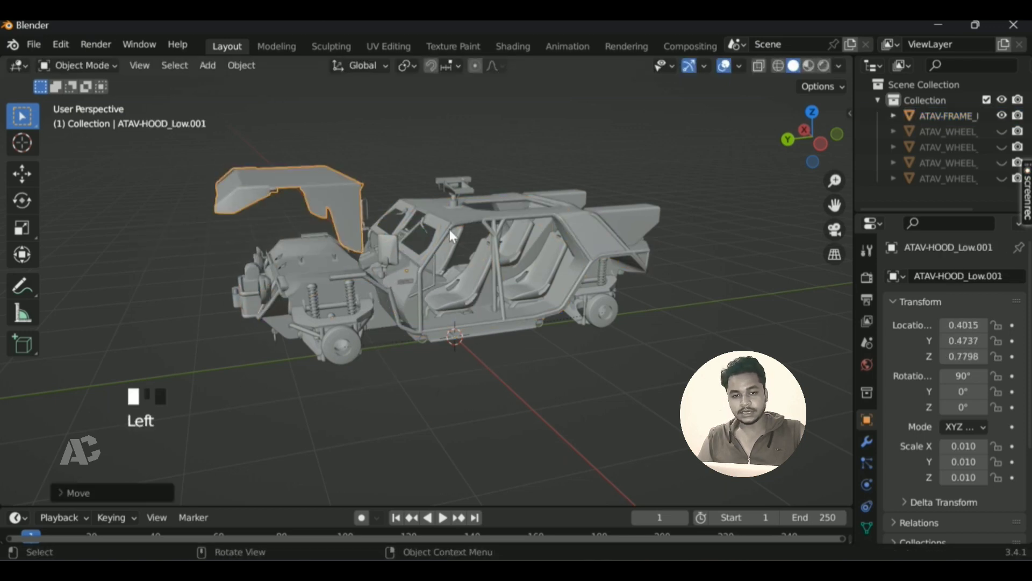
left_click(563, 188)
key("g")
left_click(524, 141)
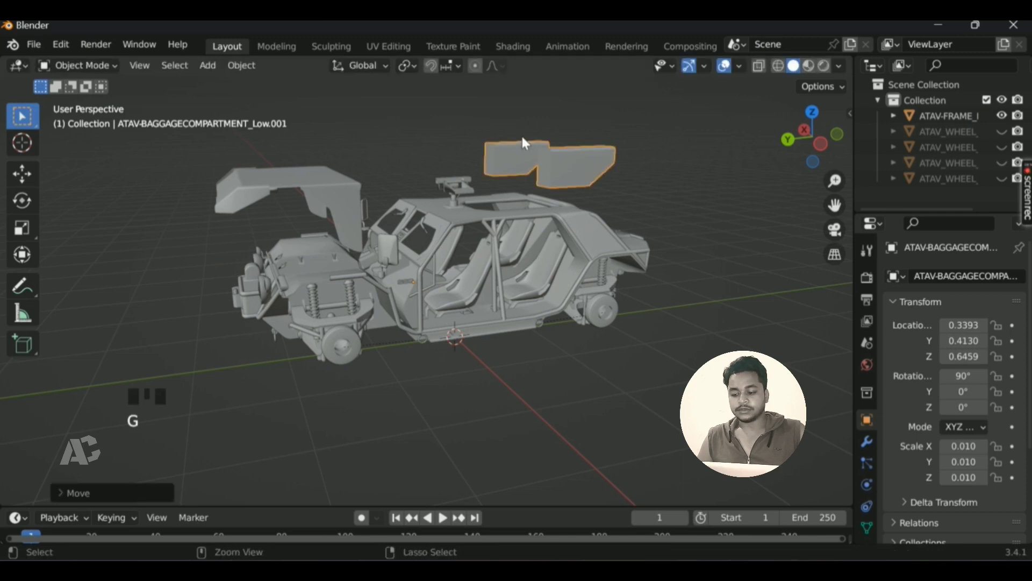
key("ctrl+z")
key("ctrl+z")
key("ctrl+z")
key("ctrl+z")
middle_click_drag(524, 143, 524, 143)
middle_click_drag(555, 277, 556, 277)
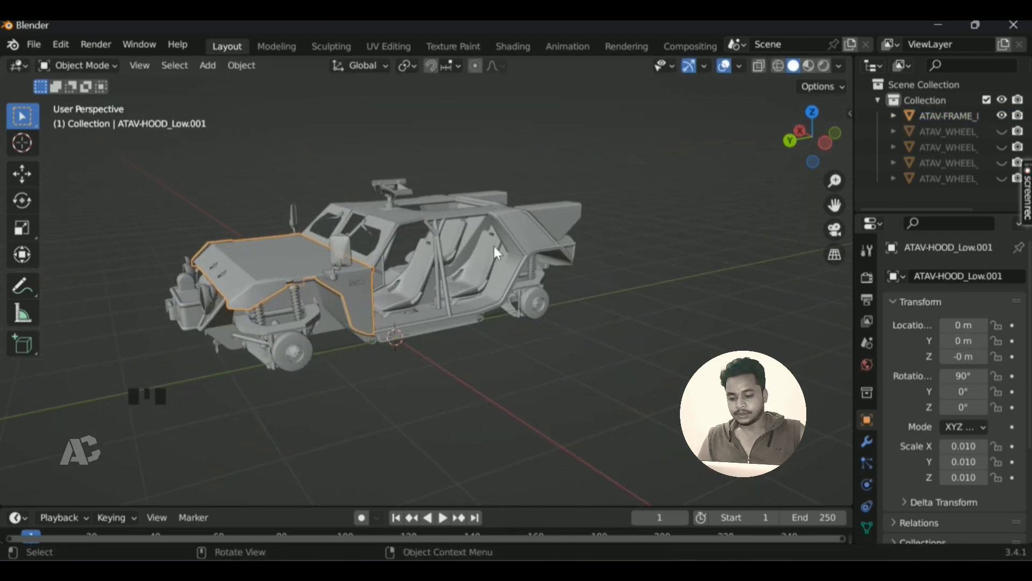
- Unhide the four wheels of the vehicle
middle_click_drag(494, 246, 494, 247)
left_click(464, 211)
middle_click_drag(464, 211, 465, 211)
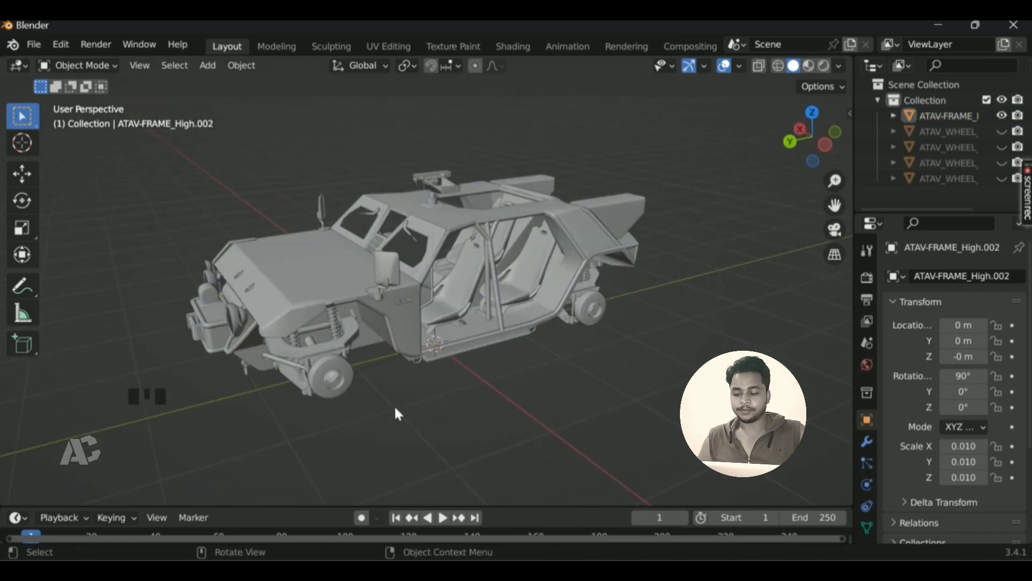
key("alt+h")
middle_click_drag(395, 404, 395, 405)
middle_click_drag(466, 284, 466, 284)
- Select the wheels and the interior in turn to check which parts are separate from the body
left_click(608, 334)
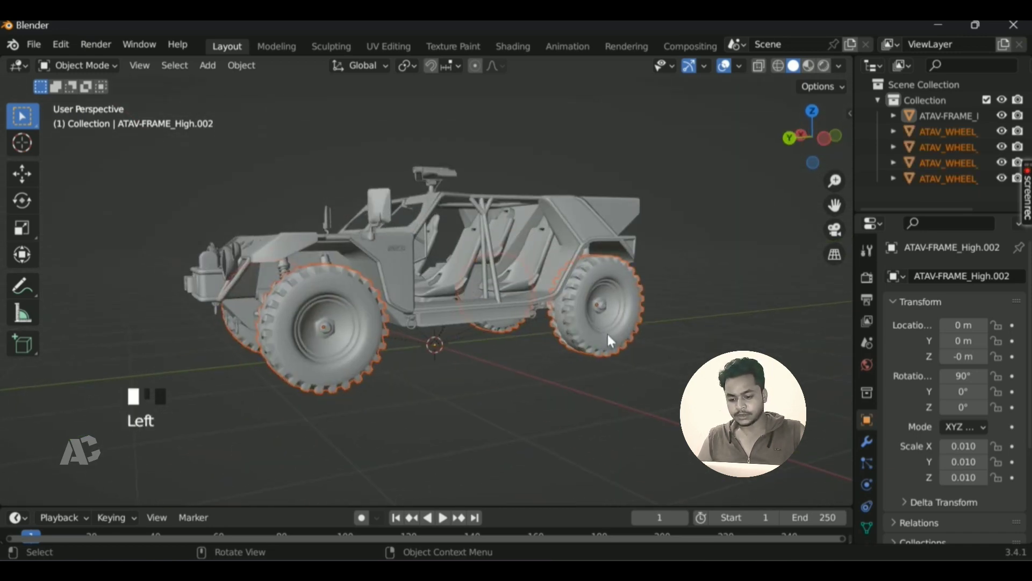
left_click(343, 372)
left_click(536, 280)
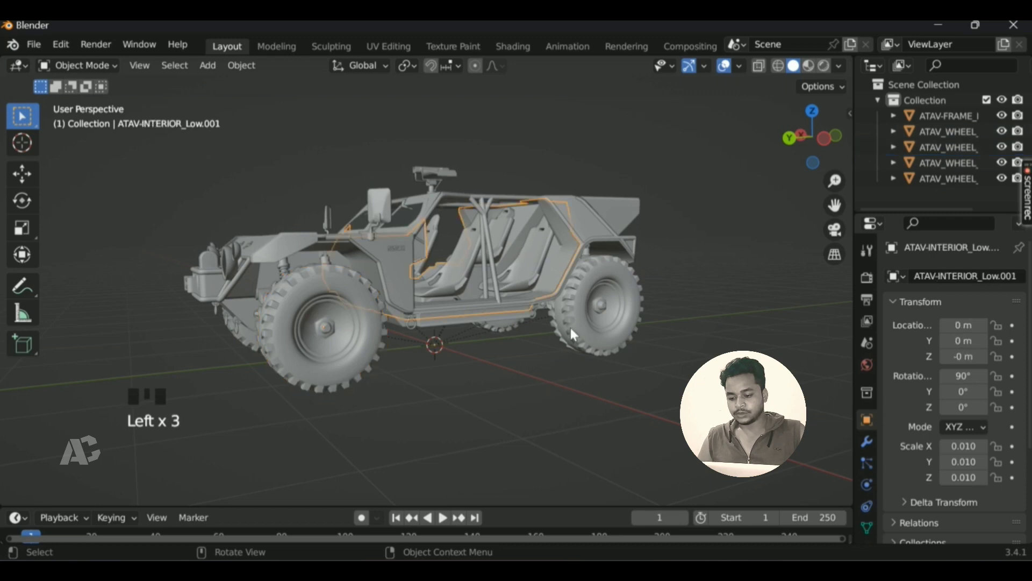
left_click(638, 290)
middle_click_drag(637, 288, 636, 288)
middle_click_drag(563, 256, 554, 250)
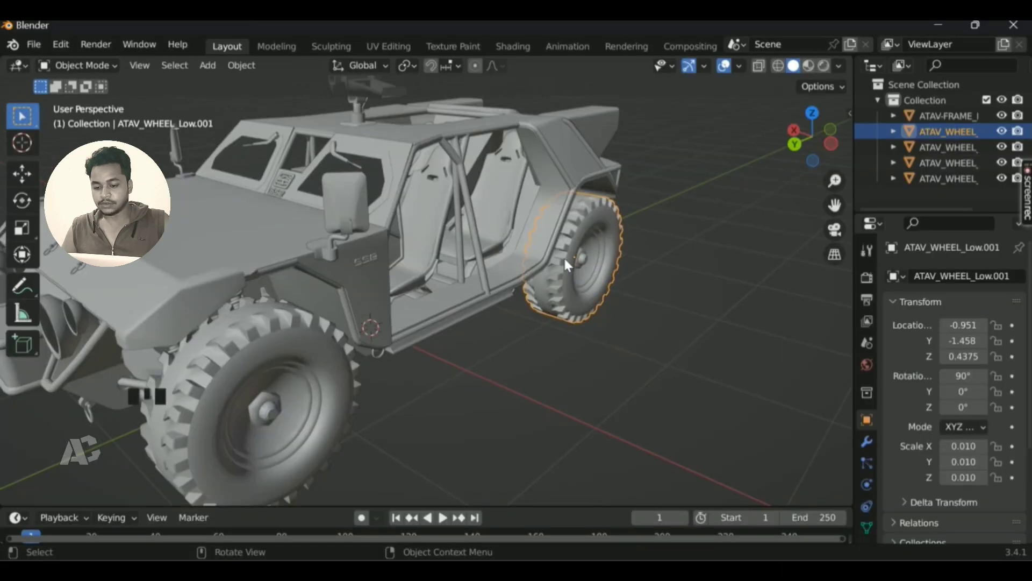
scroll(879, 350, "down", 2)
middle_click_drag(509, 263, 707, 240)
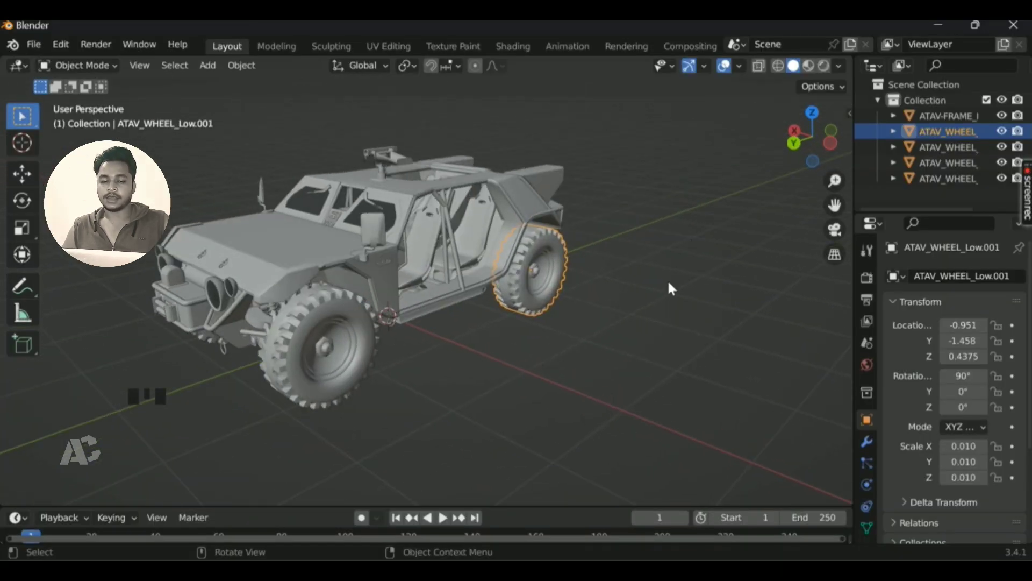
- Add an RBC rig of type Car to the scene
key("n")
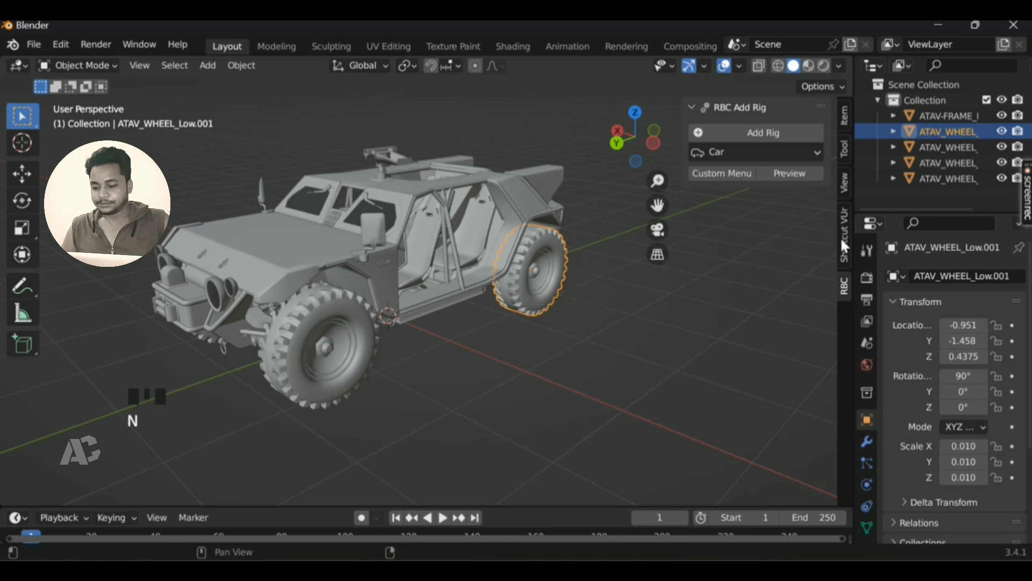
left_click(845, 284)
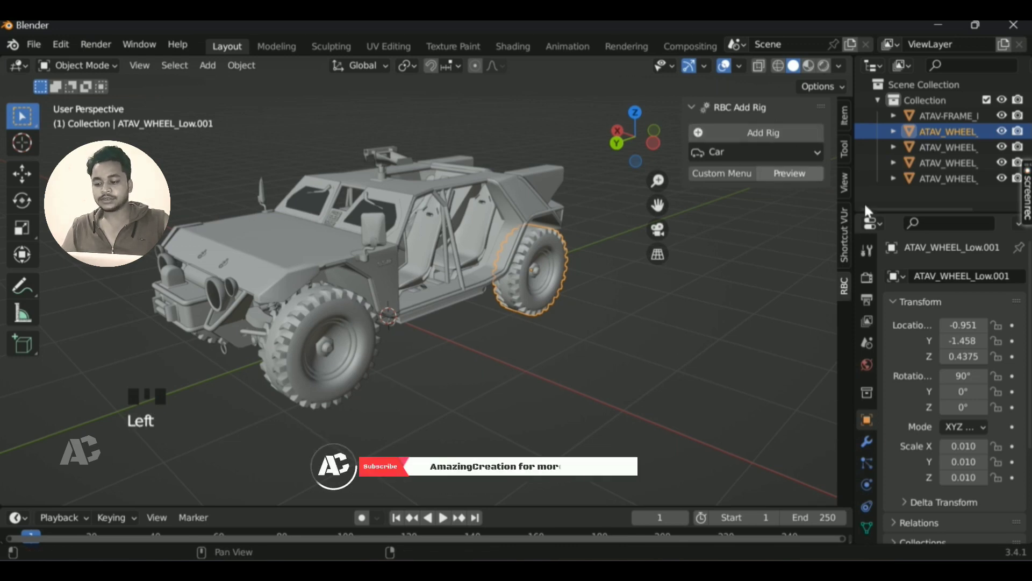
left_click(763, 137)
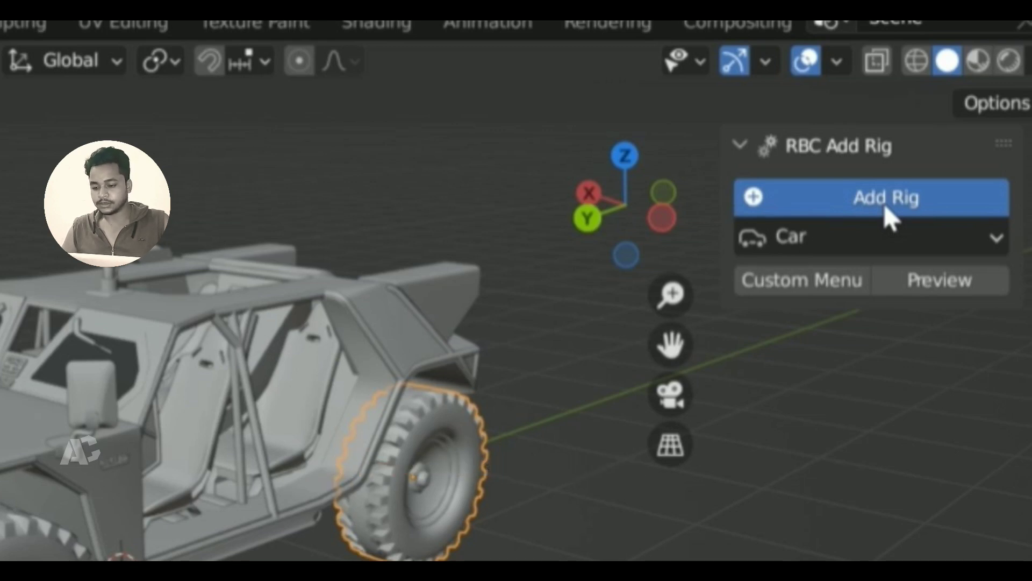
scroll(393, 395, "right", 3, "shift")
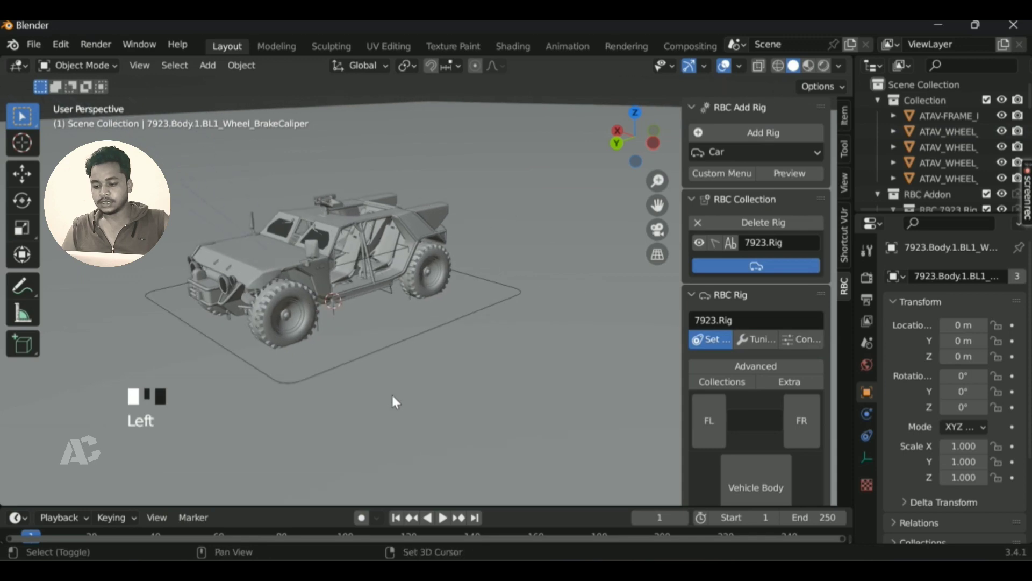
- Examine the rig outline around the vehicle, the RBC Rig slots for wheels and body, and the vehicle from above
scroll(392, 395, "down", 5)
scroll(393, 395, "up", 5)
scroll(393, 395, "left", 3)
scroll(392, 392, "down", 6)
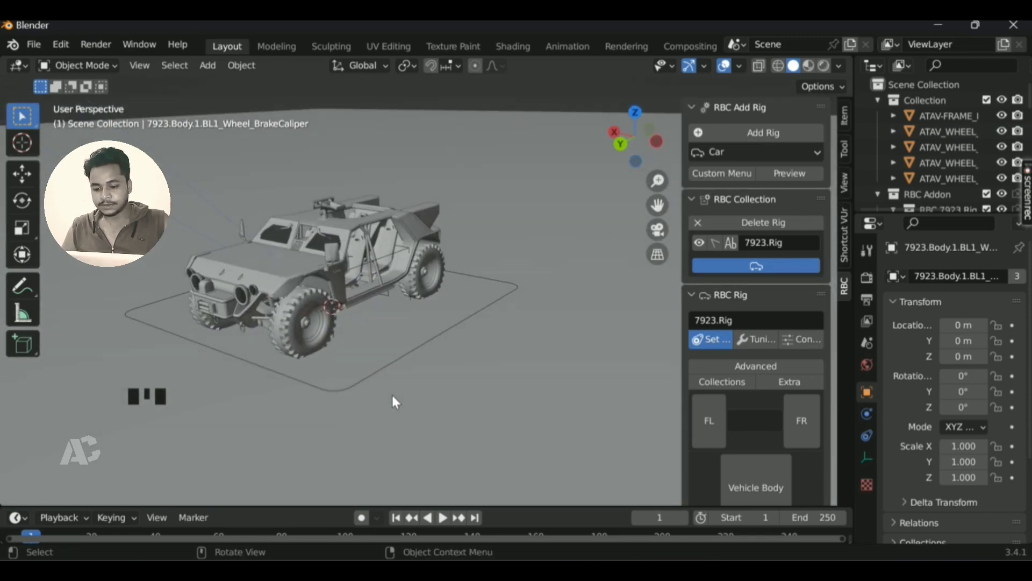
scroll(392, 392, "up", 8)
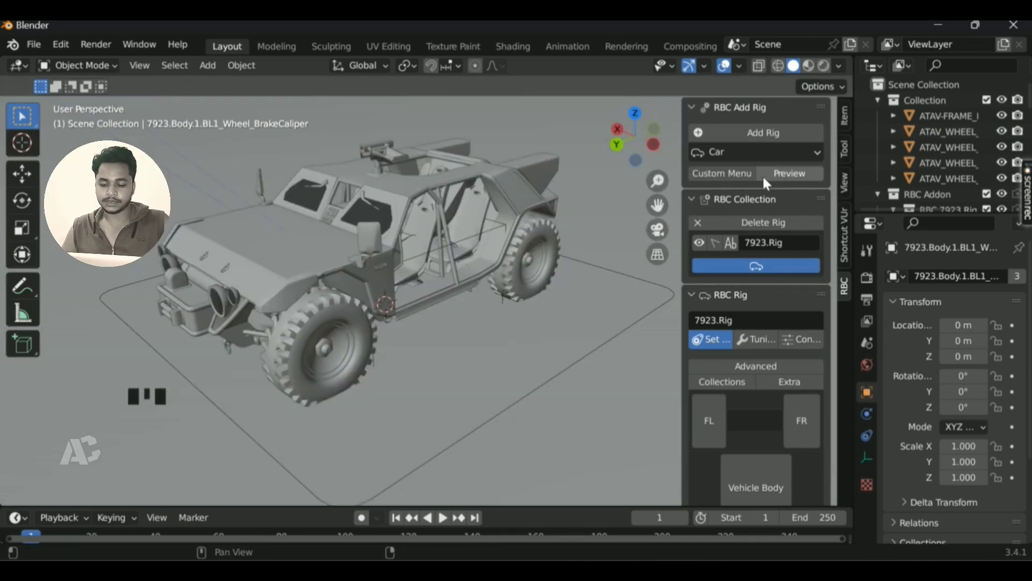
scroll(762, 175, "down", 12)
scroll(762, 175, "up", 12)
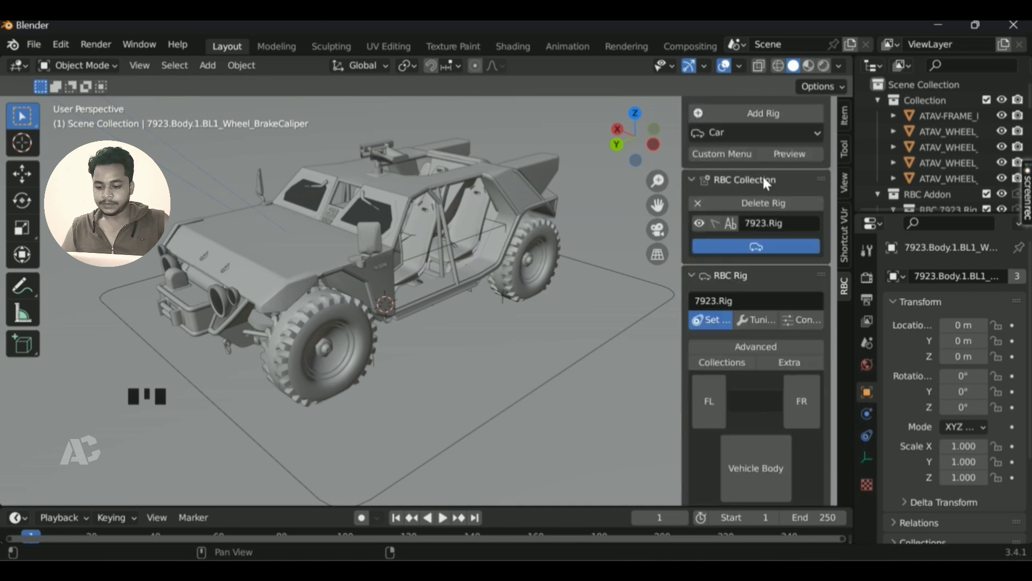
scroll(777, 308, "down", 12)
scroll(778, 313, "up", 12)
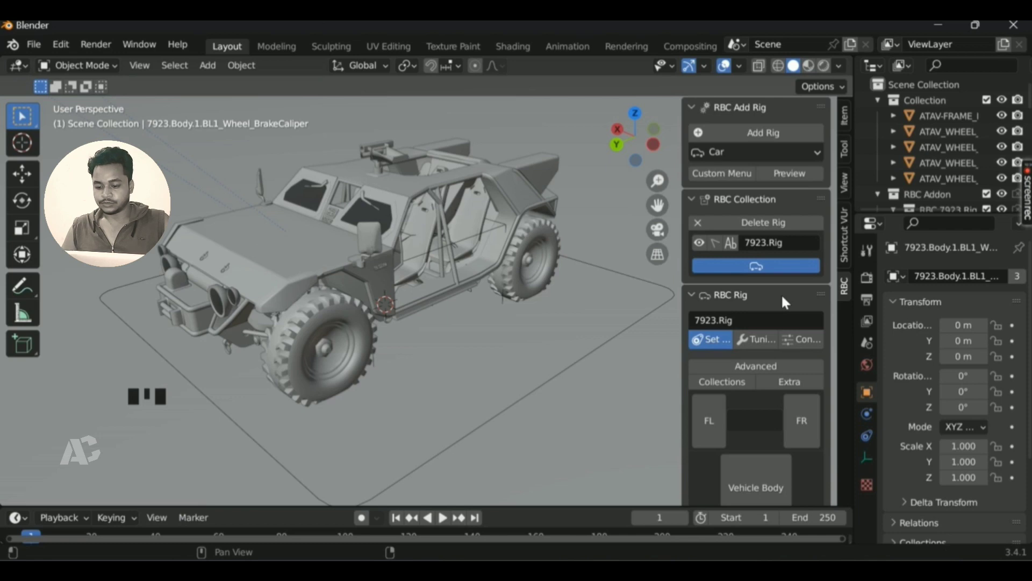
scroll(781, 293, "down", 12)
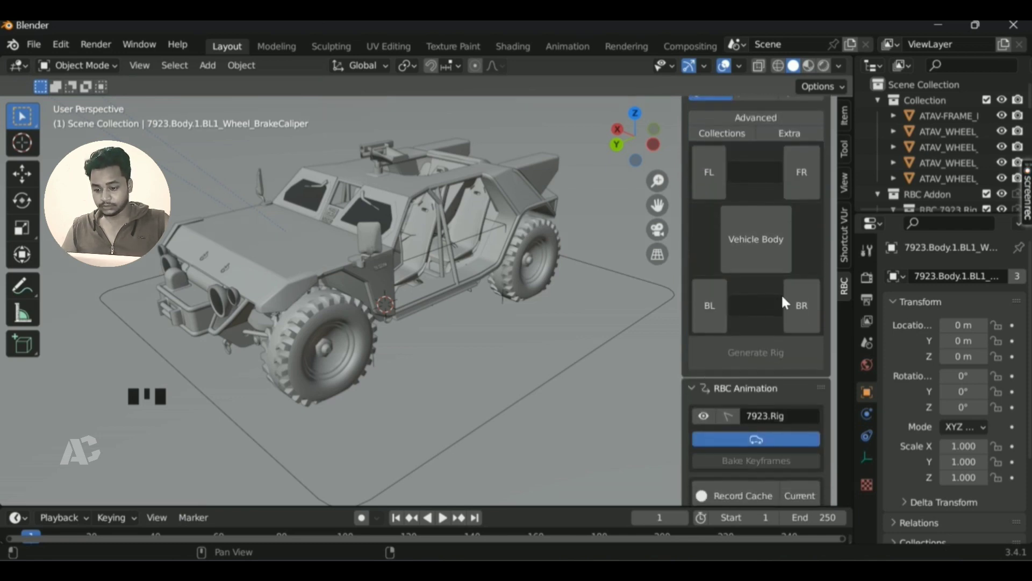
scroll(781, 292, "up", 12)
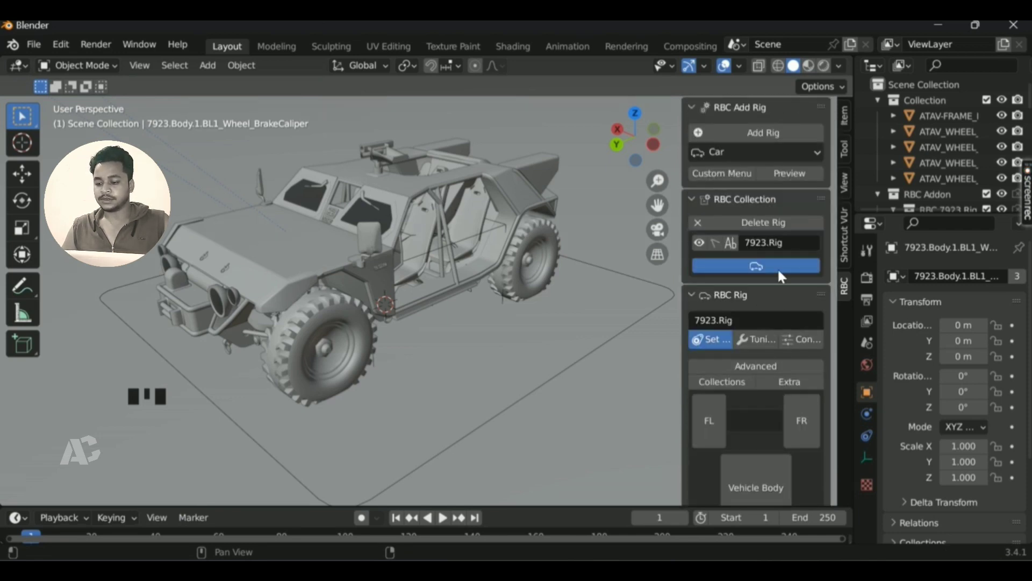
scroll(766, 301, "down", 6)
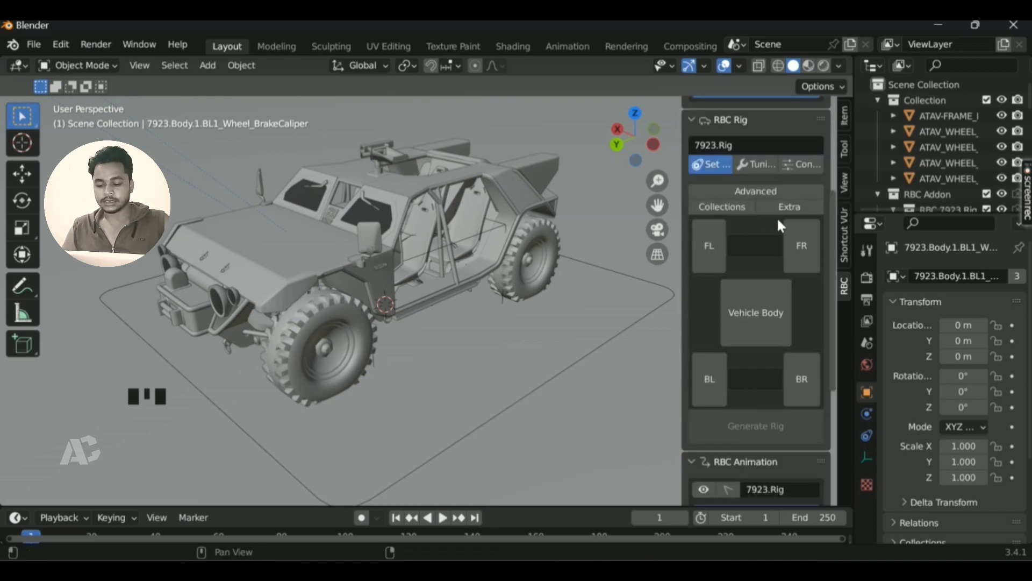
left_click(636, 115)
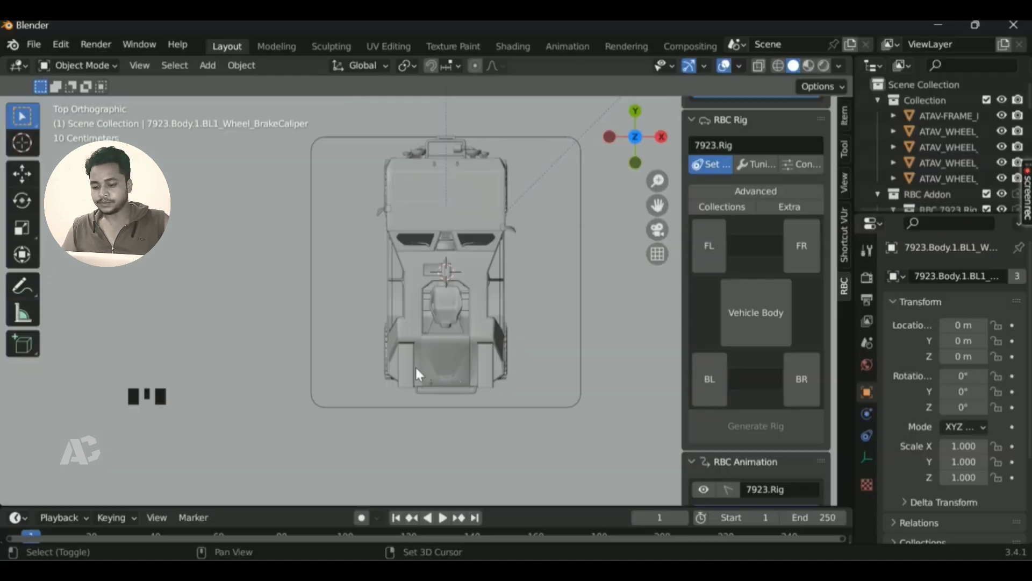
scroll(595, 511, "up", 3, "shift")
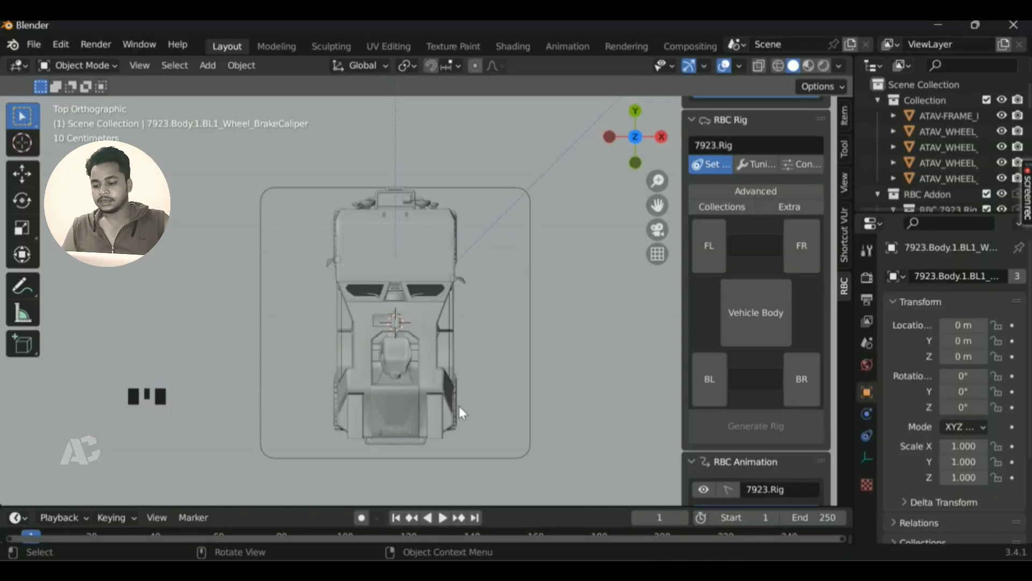
middle_click_drag(460, 405, 460, 403)
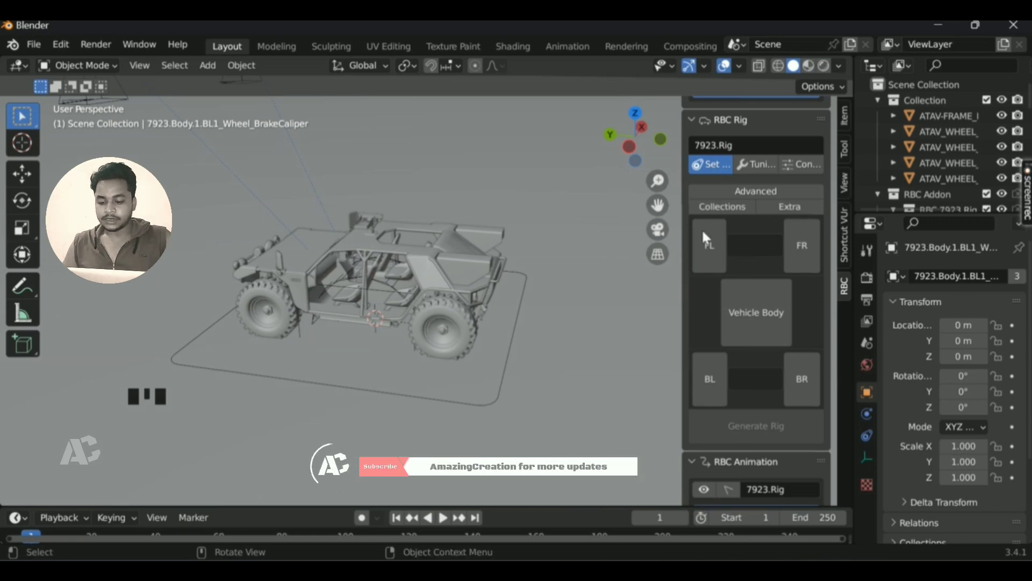
- Assign the front-left wheel to the rig's FL slot and the rear-left wheel to the BL slot
left_click(261, 323)
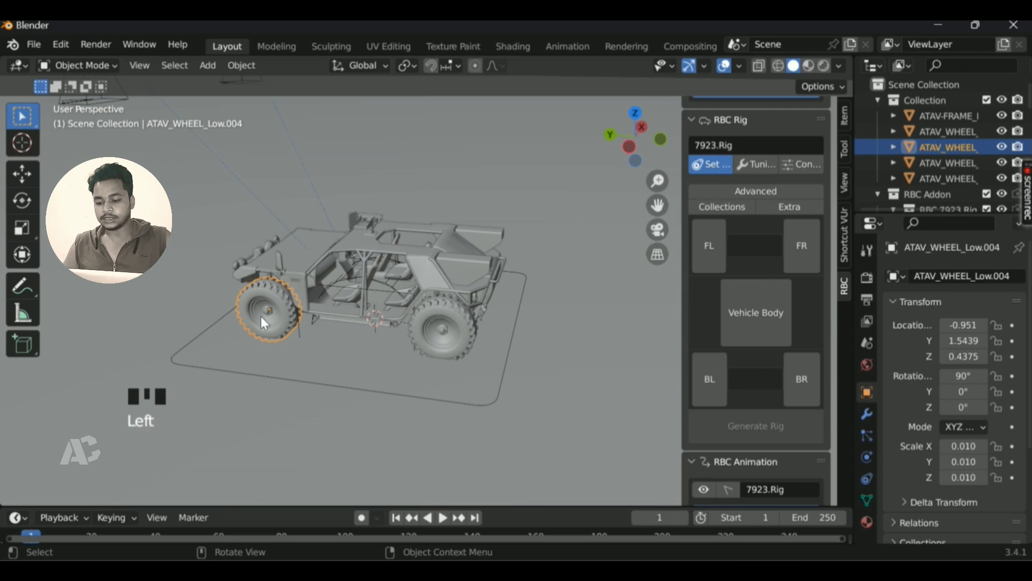
left_click(710, 245)
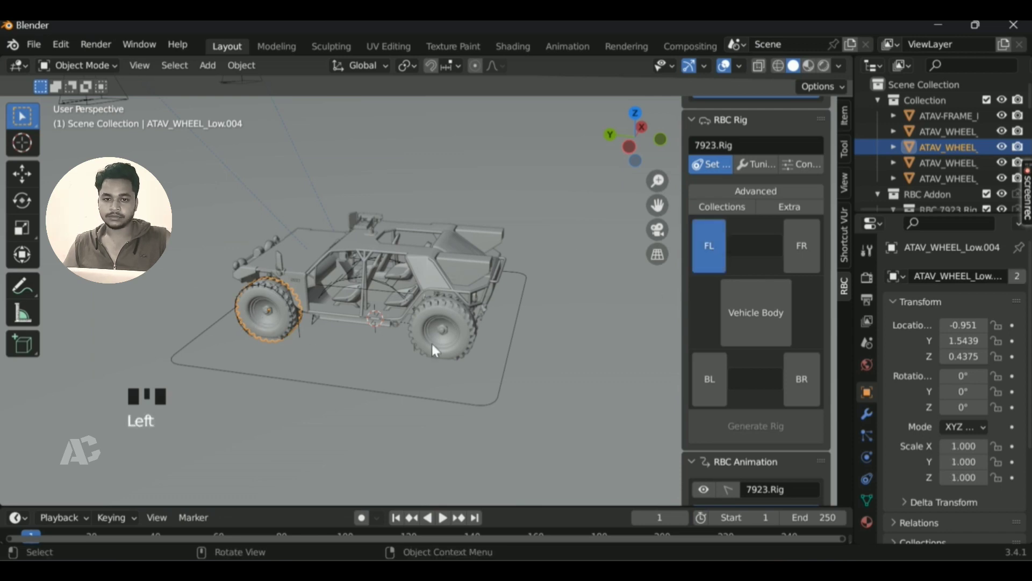
left_click(445, 342)
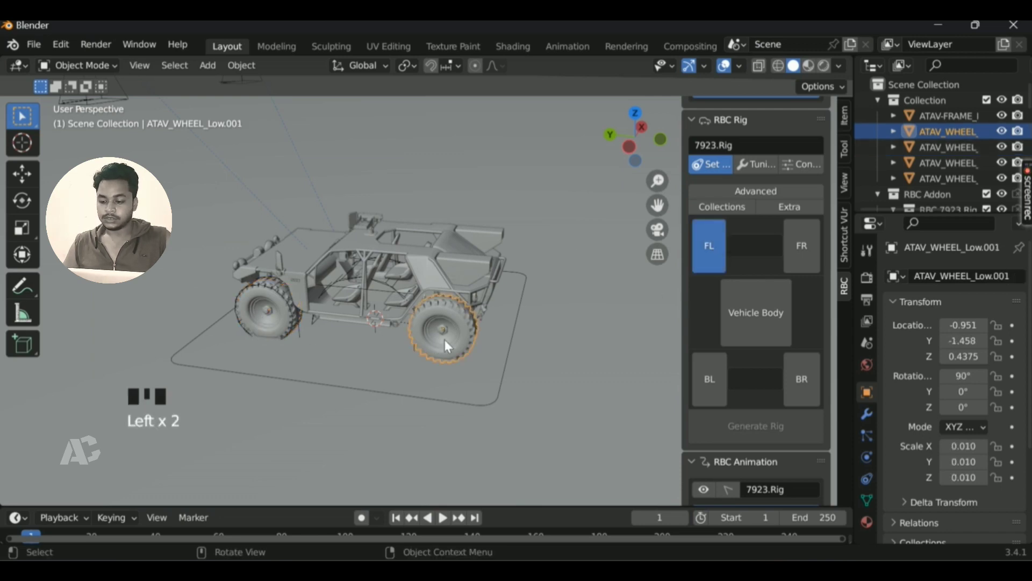
left_click(705, 380)
middle_click_drag(532, 307, 532, 307)
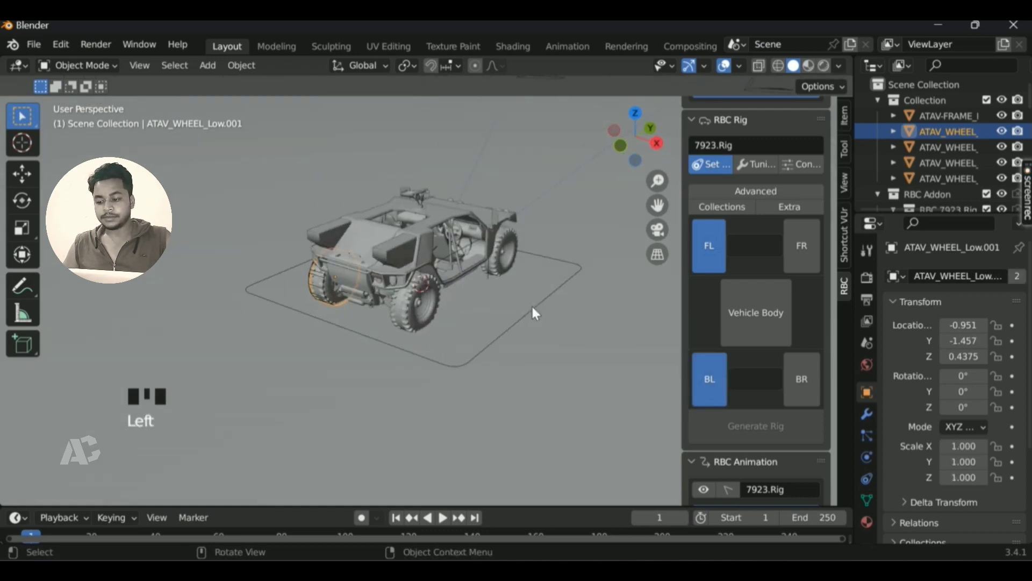
- Assign the rear-right wheel to the rig's BR slot and the front-right wheel to the FR slot
left_click(398, 315)
left_click(803, 389)
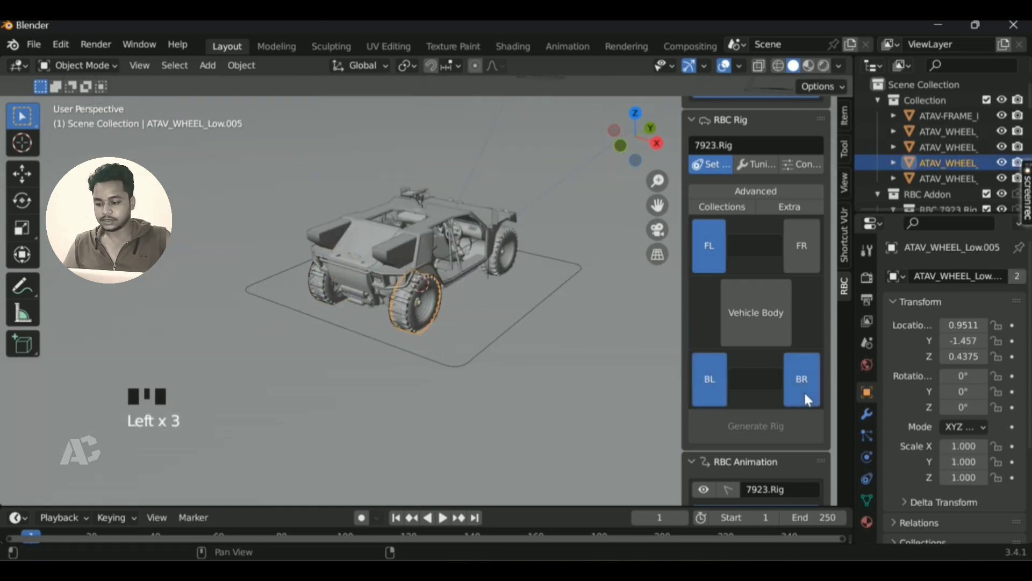
left_click(503, 241)
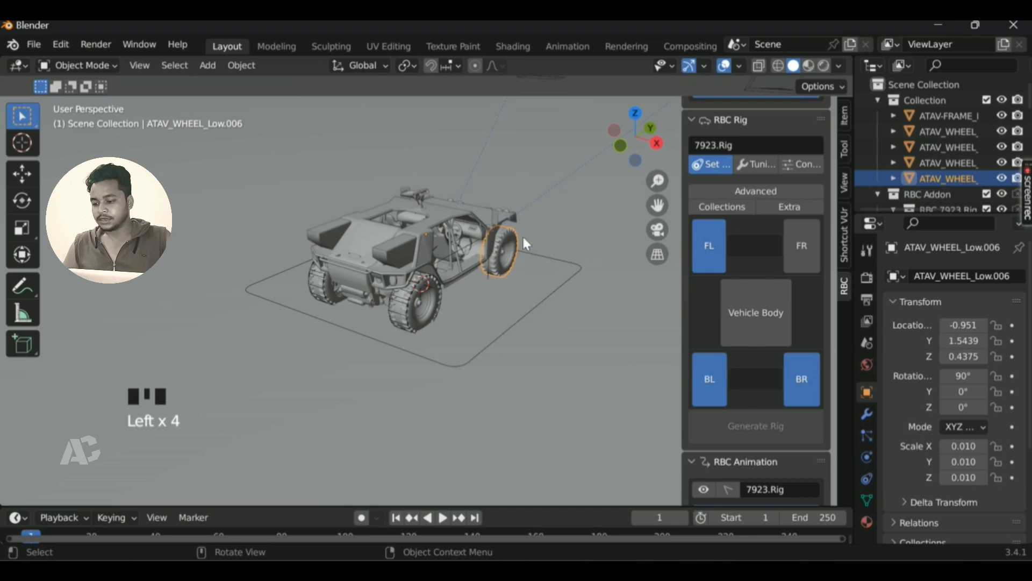
left_click(802, 245)
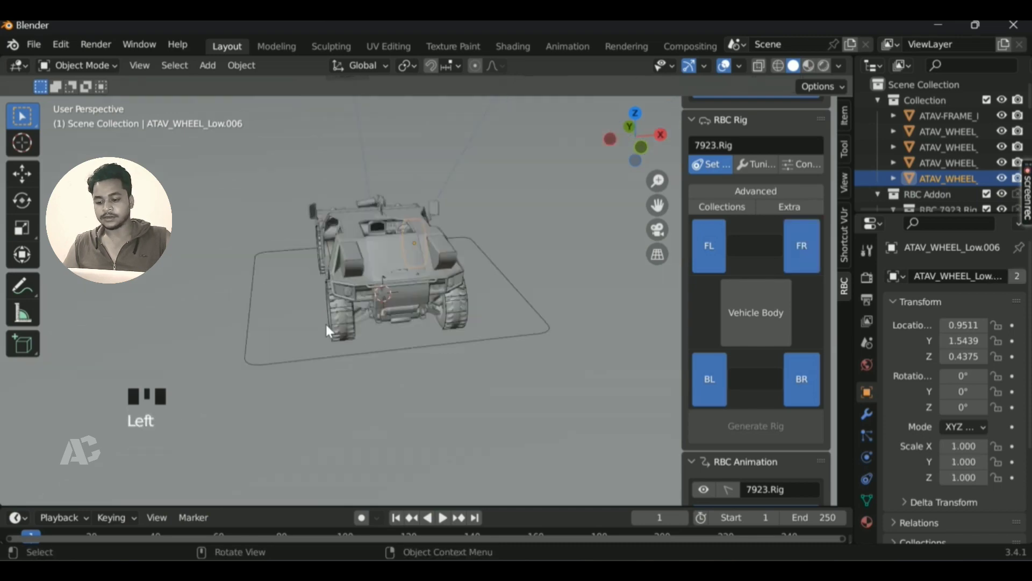
- Examine the wheels and the rig outline around them from the front, the rear and both sides of the vehicle
scroll(326, 325, "up", 5, "ctrl")
scroll(325, 324, "left", 5)
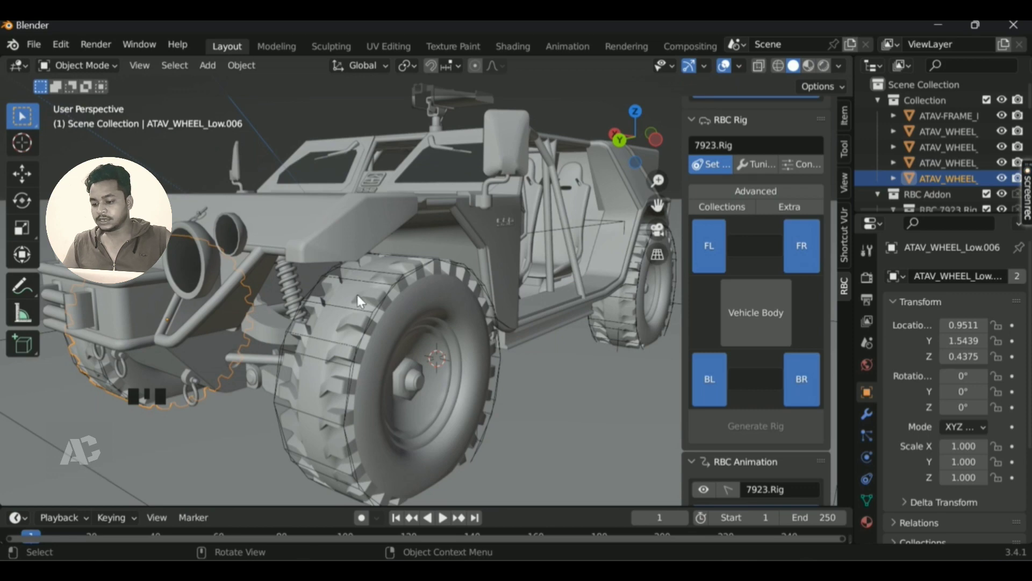
scroll(397, 376, "down", 5, "ctrl")
scroll(398, 375, "up", 5, "ctrl")
scroll(599, 374, "right", 5)
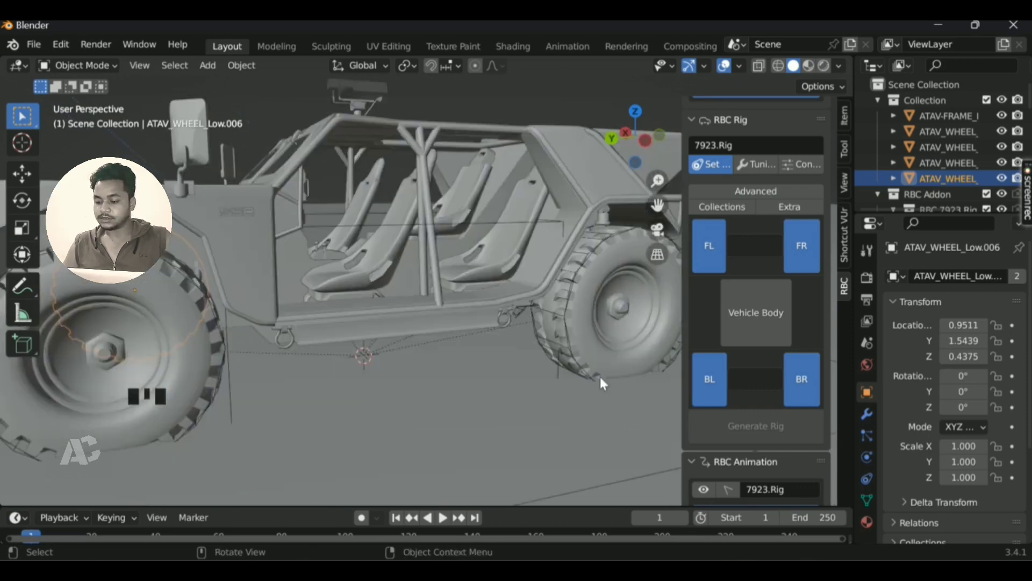
scroll(599, 374, "right", 5)
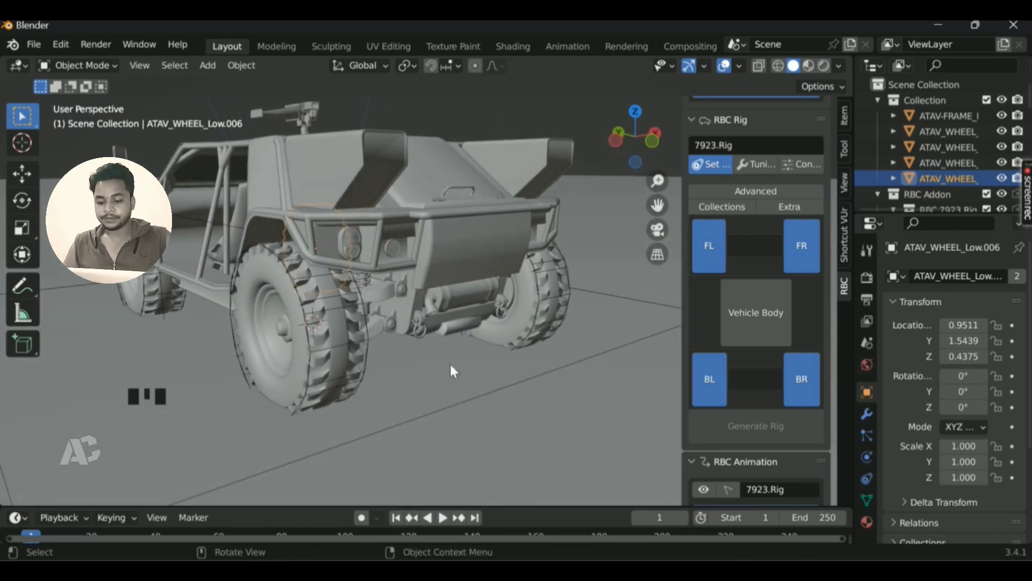
scroll(432, 313, "left", 5)
scroll(432, 313, "down", 5, "ctrl")
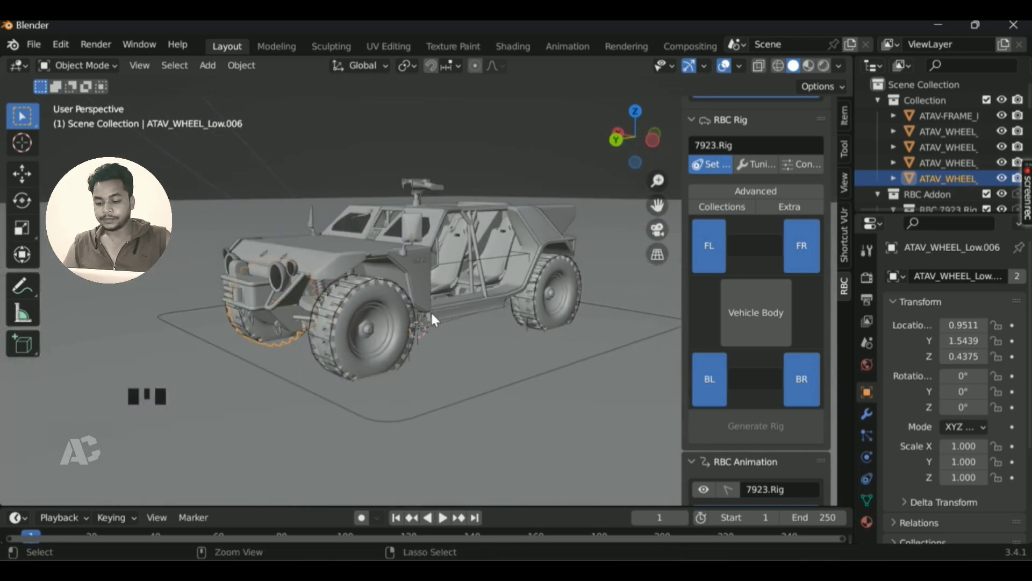
scroll(432, 313, "right", 5)
scroll(364, 343, "right", 5)
scroll(364, 343, "left", 5)
scroll(364, 343, "right", 3)
- Select the vehicle's frame, test-move it together with its attached body parts, and undo the move
left_click(359, 234)
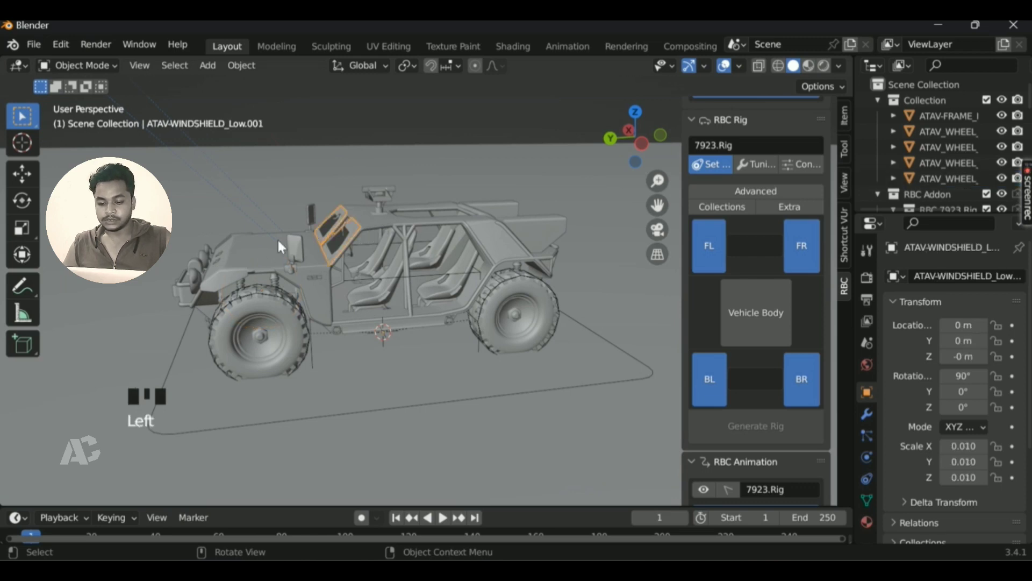
scroll(413, 227, "up", 2)
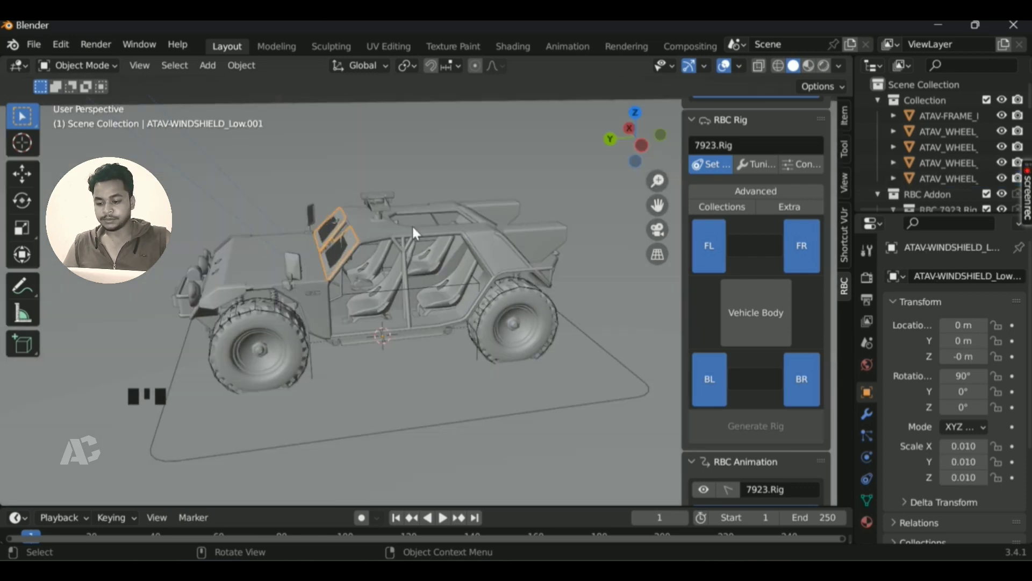
left_click(370, 237)
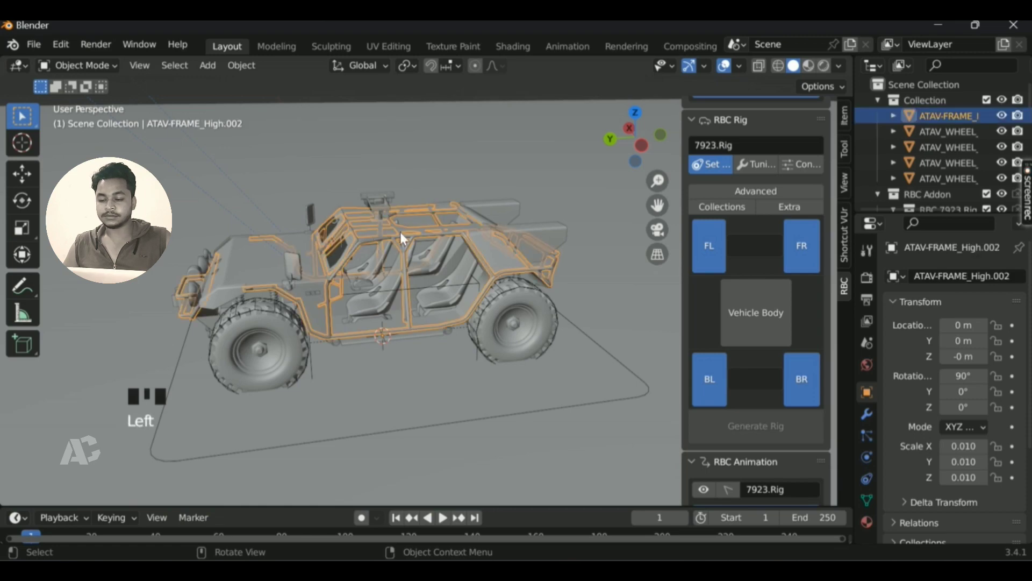
key("g")
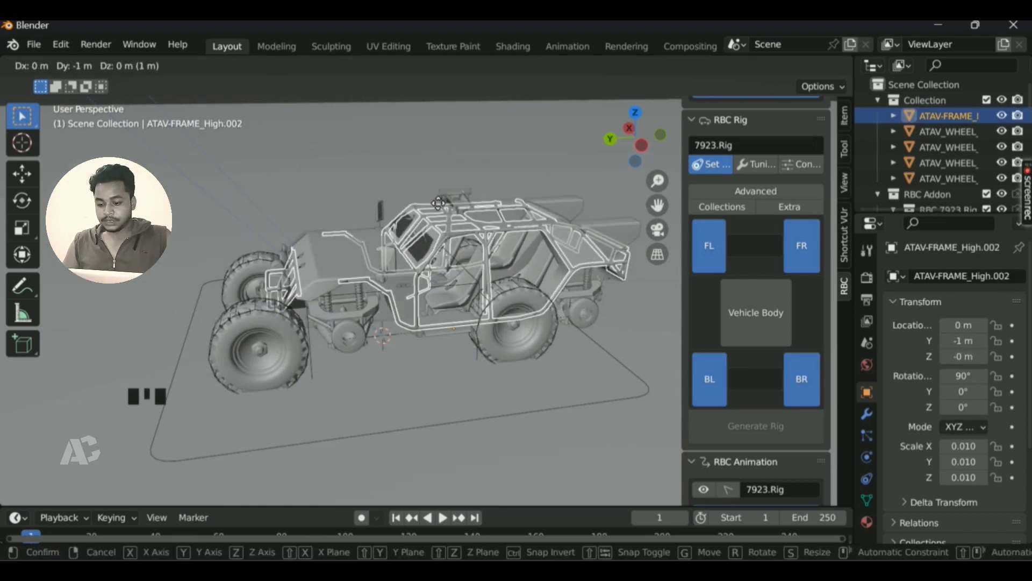
left_click(437, 202)
key("ctrl+z")
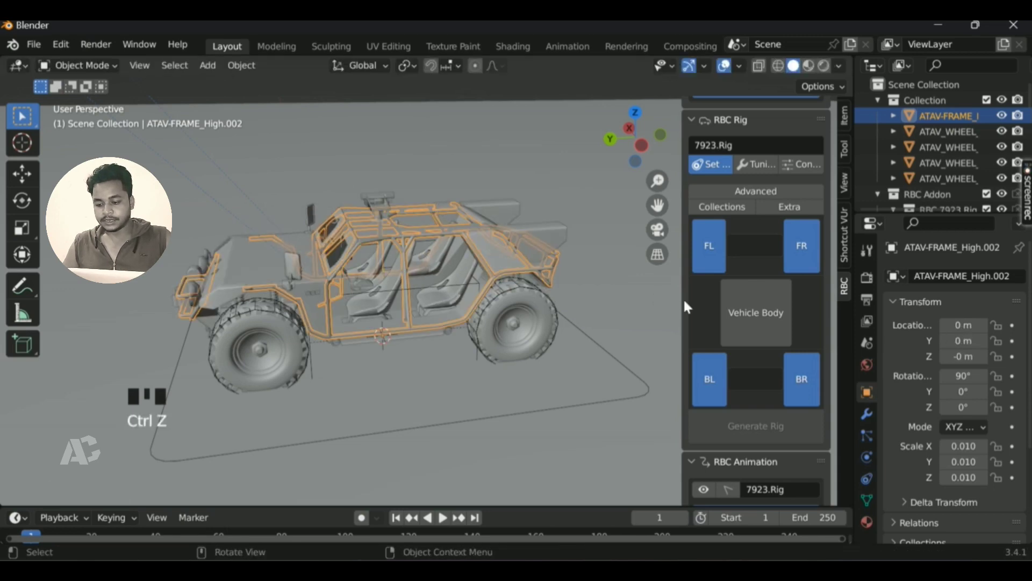
- Assign the selected frame to the rig's Vehicle Body slot
left_click(753, 312)
middle_click_drag(268, 284, 227, 241)
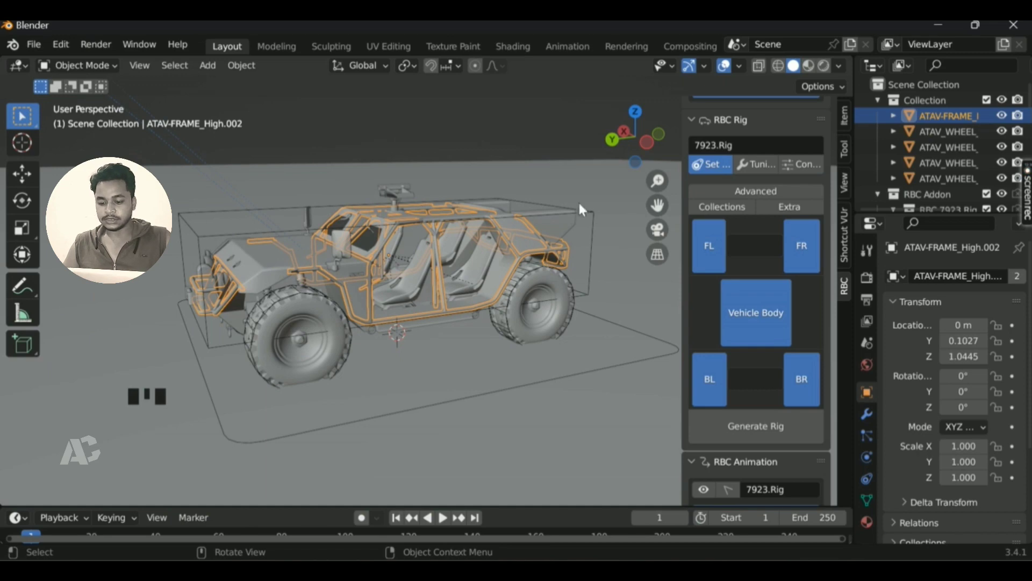
middle_click_drag(302, 267, 302, 264)
scroll(302, 264, "down", 3, "ctrl")
scroll(302, 263, "up", 4, "ctrl")
scroll(302, 263, "down", 4, "ctrl")
scroll(302, 264, "up", 5, "ctrl")
scroll(302, 263, "down", 2, "ctrl")
scroll(302, 263, "down", 3, "ctrl")
scroll(302, 263, "up", 1, "ctrl")
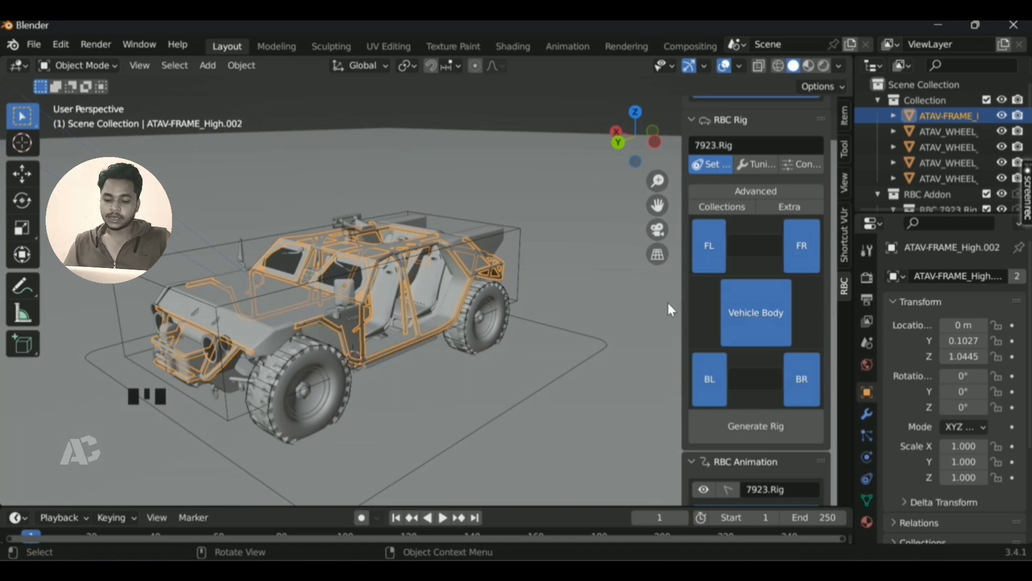
- Generate the Car rig from the assigned wheels and body
left_click(753, 424)
scroll(434, 370, "down", 4)
middle_click_drag(442, 347, 415, 223)
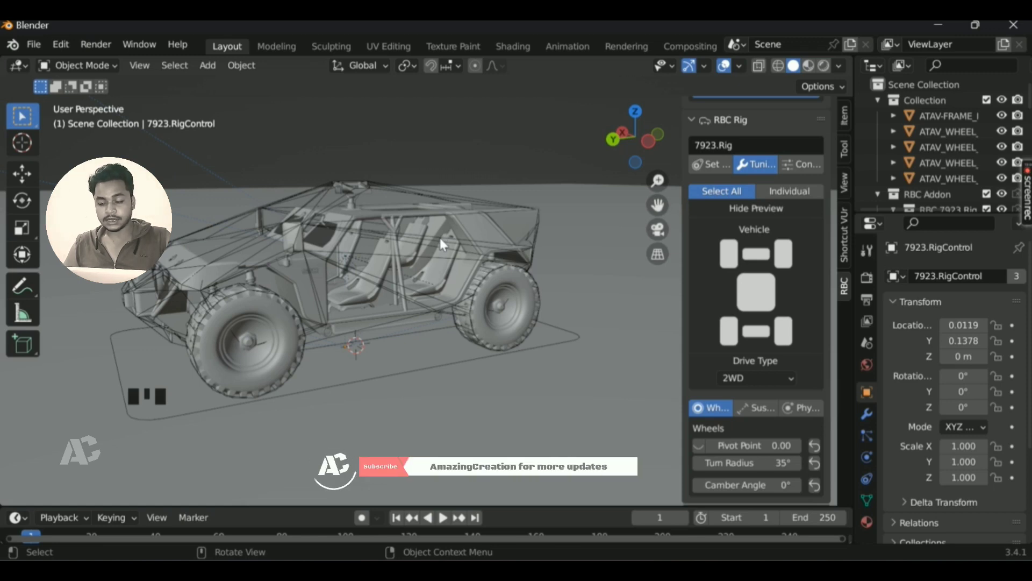
- Play the animation to check how the rigged vehicle settles, and stop it with the timeline back at frame 1
key("space")
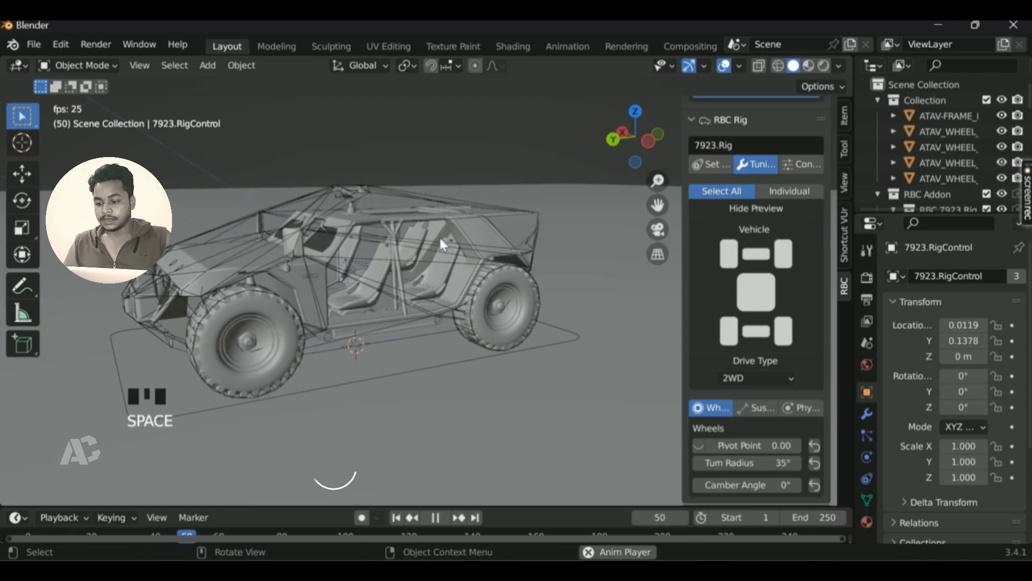
left_click(396, 518)
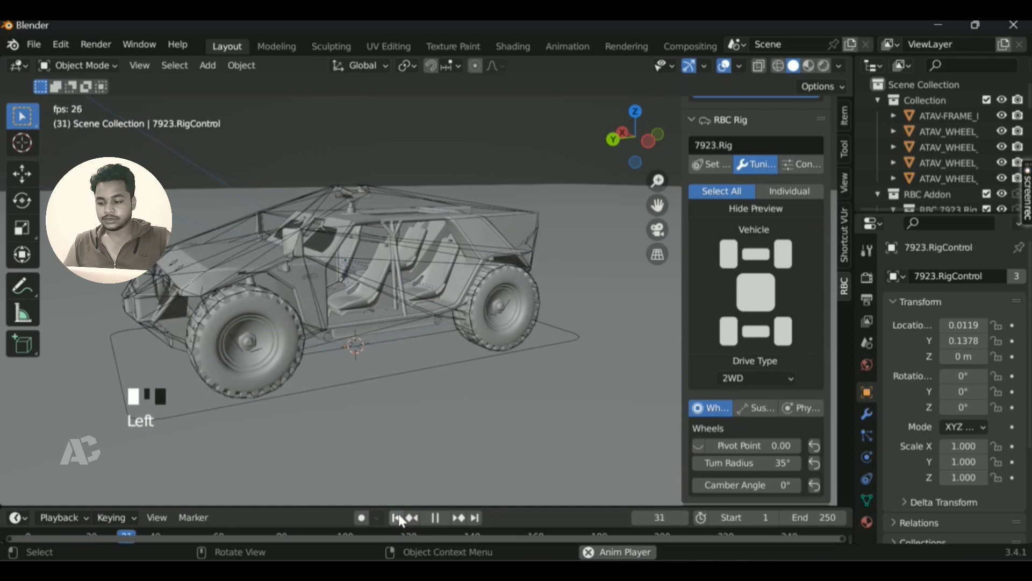
key("Escape")
- Look through the generated rig's wheel tuning, animation and collision settings
scroll(715, 434, "down", 10)
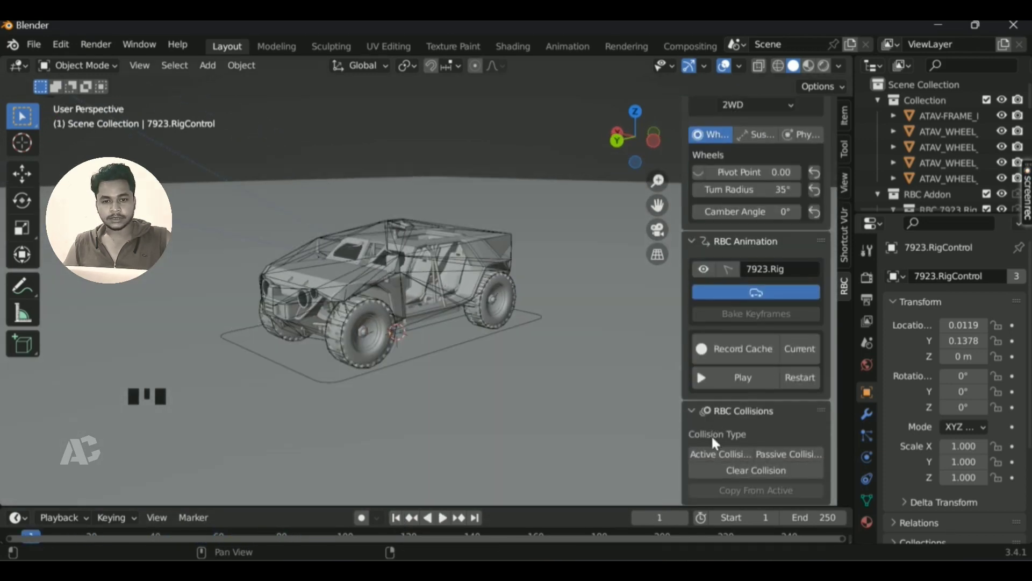
scroll(729, 199, "up", 2)
scroll(729, 199, "down", 2)
scroll(729, 199, "up", 1)
scroll(729, 199, "down", 1)
left_click(762, 472)
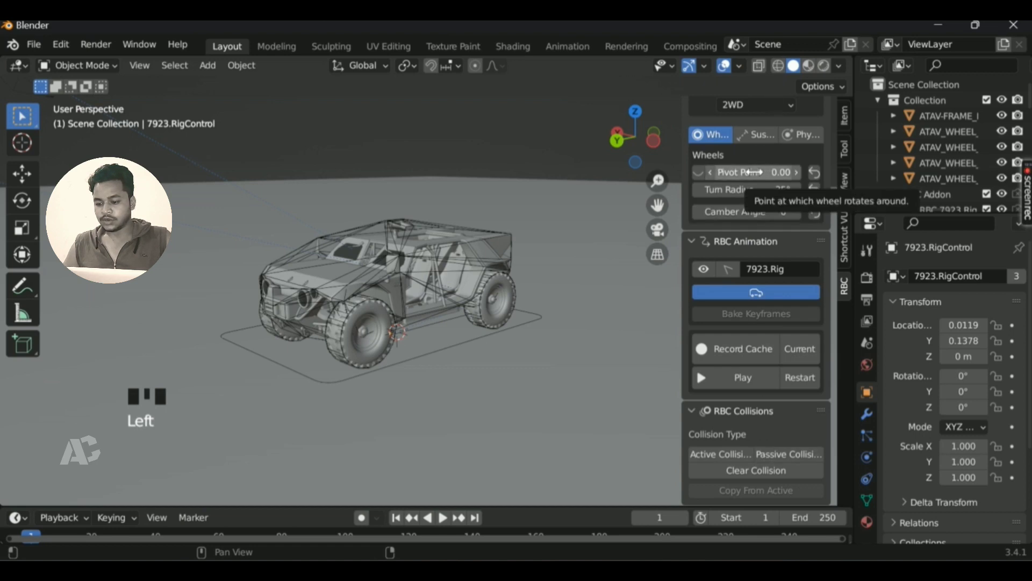
- Try other wheel tuning values, including a 56° Turn Radius and a 5° Camber Angle, and reset them to their defaults
left_click(753, 172)
left_click(584, 319)
left_click(732, 173)
left_click_drag(731, 173, 826, 194)
left_click(813, 173)
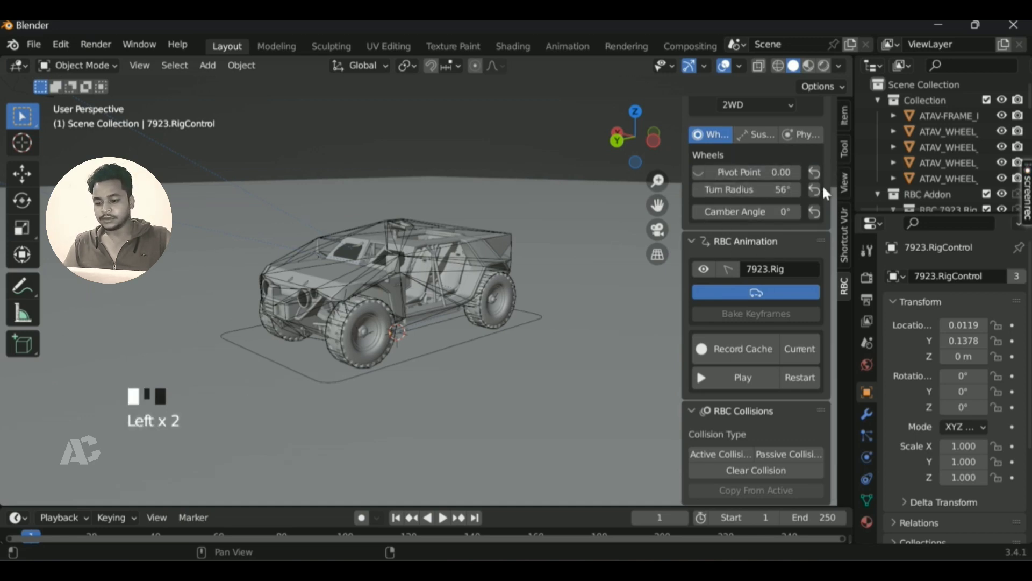
left_click(816, 190)
mouse_move(737, 213)
left_mouse_down()
mouse_move(776, 213)
mouse_move(743, 213)
left_mouse_up()
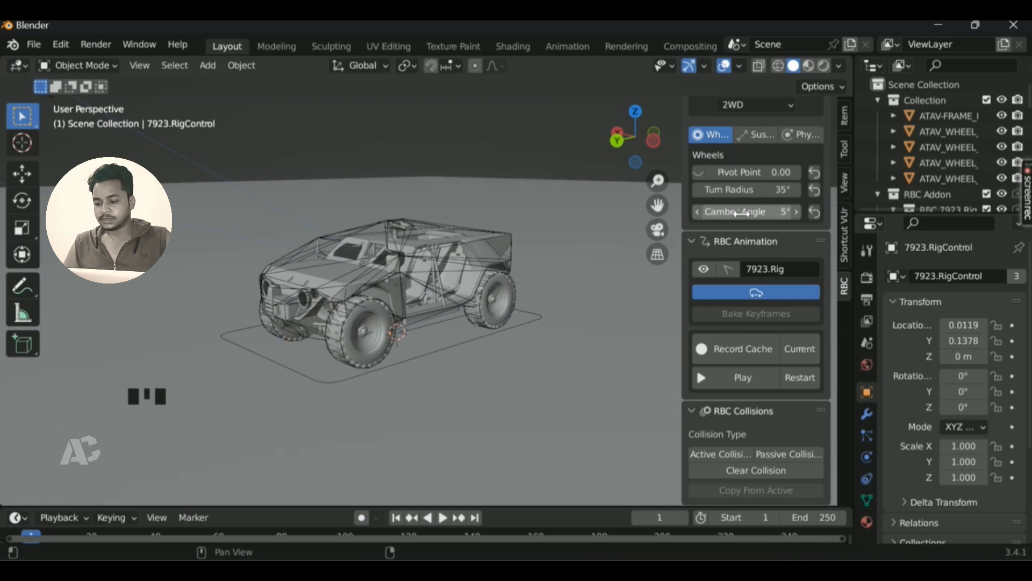
left_click(813, 214)
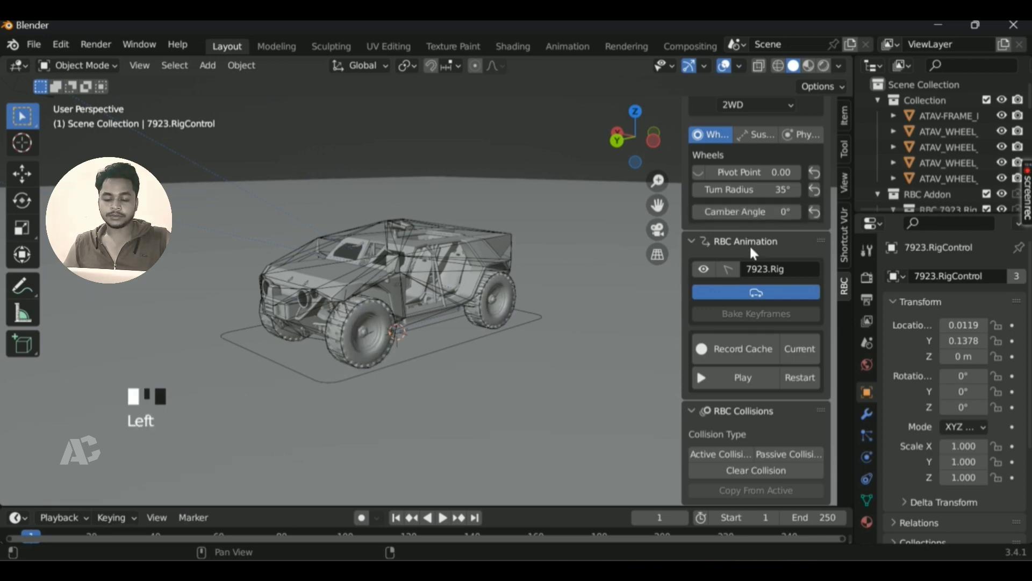
- Show the rig's Suspension tuning settings and set Limits to 0.00
scroll(741, 399, "up", 10)
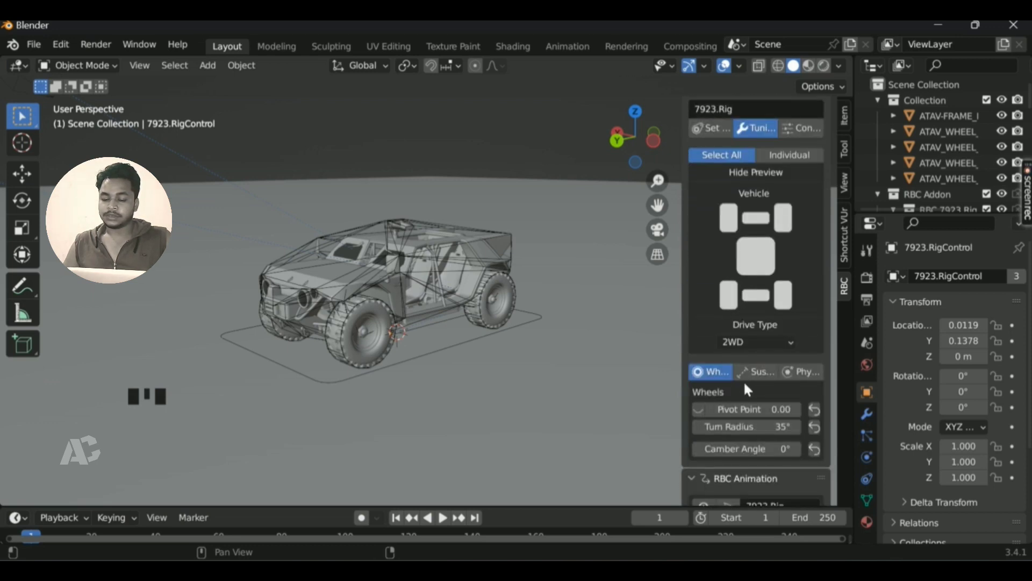
left_click(765, 364)
scroll(761, 361, "down", 7)
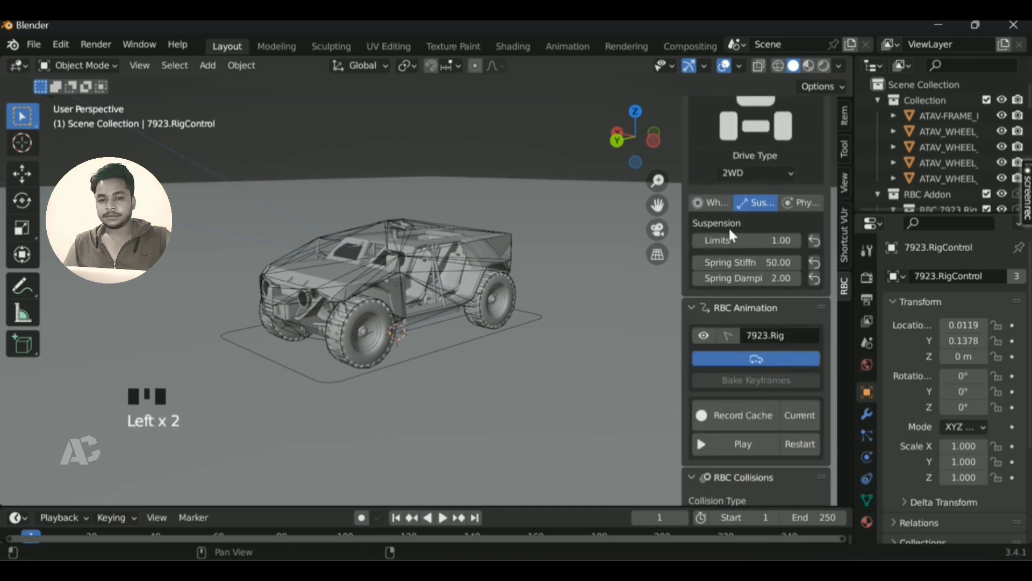
left_click(755, 239)
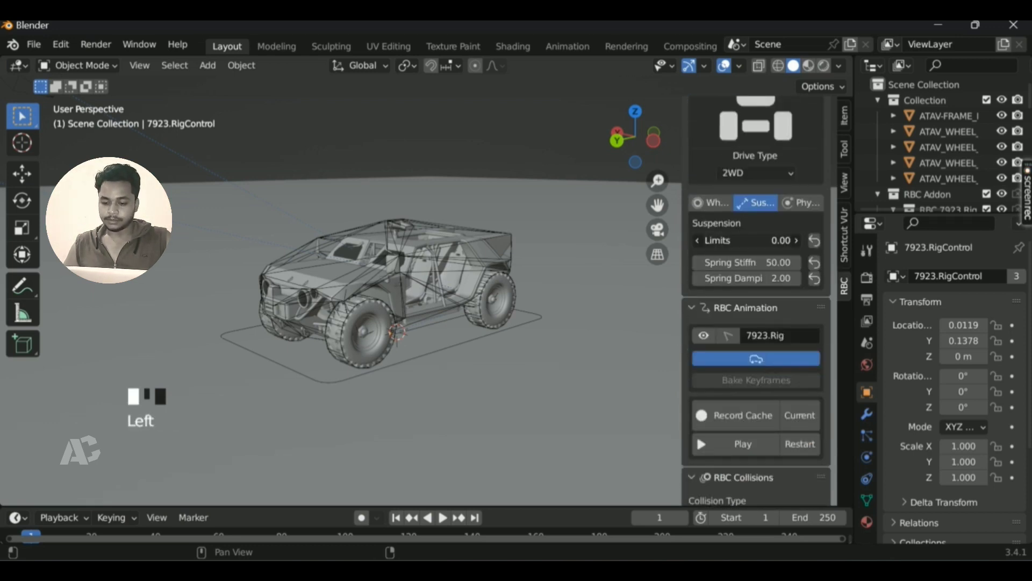
- Play the animation repeatedly from frame 1 to check the vehicle's behavior without suspension travel, and rewind it
key("space")
key("space")
left_click(391, 522)
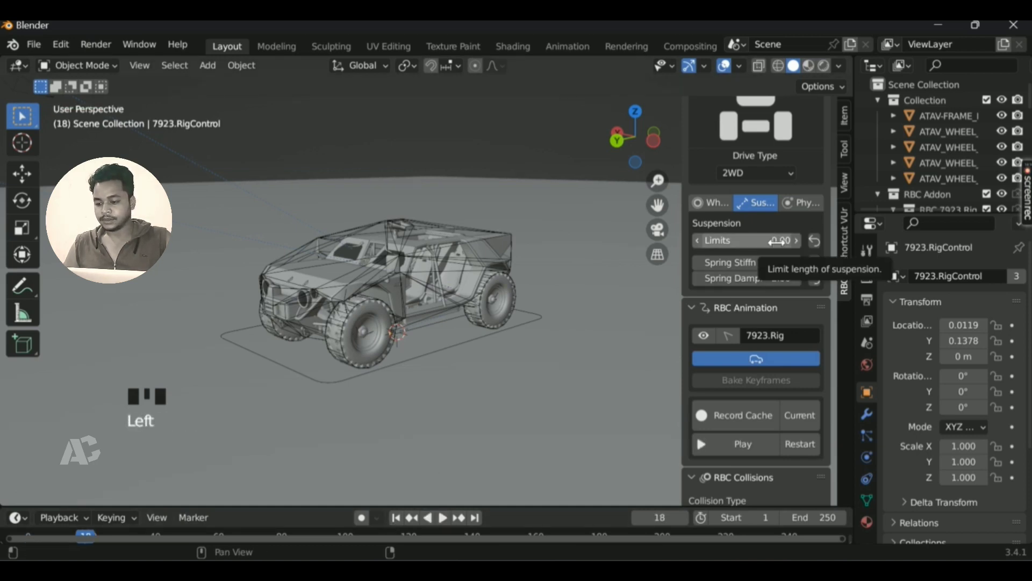
left_click(396, 519)
key("space")
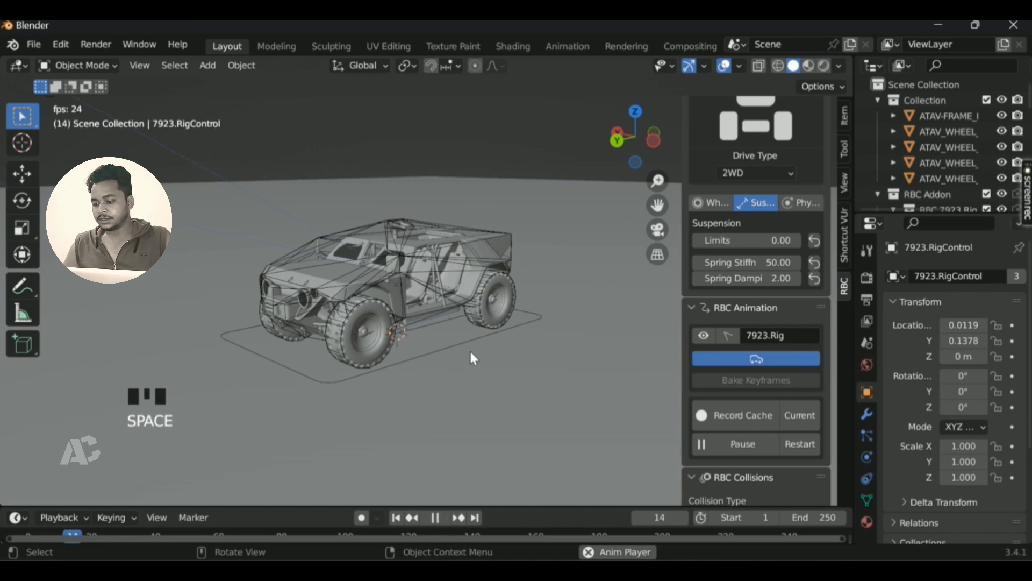
left_click(399, 519)
key("space")
left_click(396, 518)
- Reset the suspension Limits to the default of 1.00
left_click(815, 241)
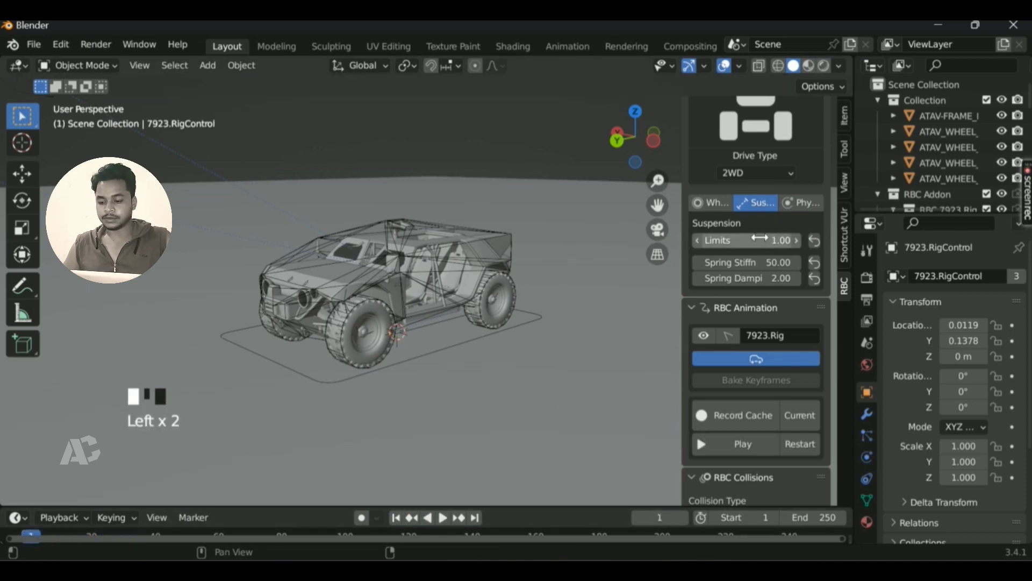
left_click(761, 246)
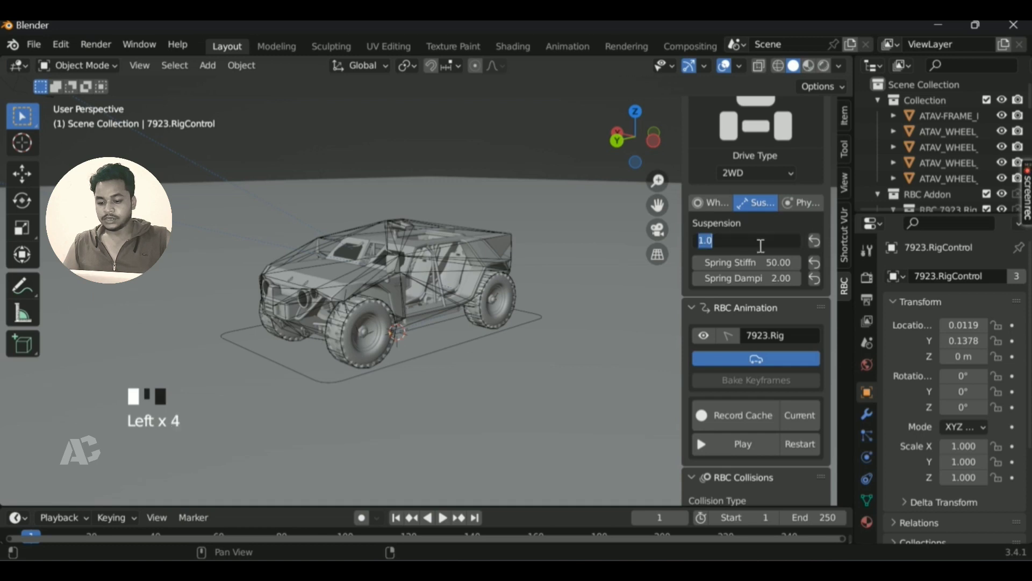
key("Escape")
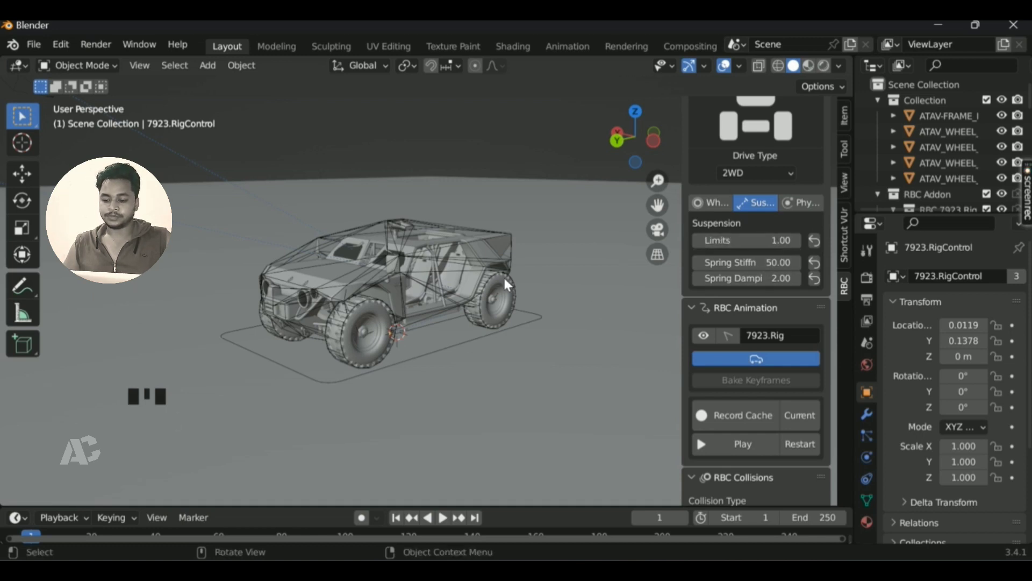
- Play the animation with the default suspension limit and return the timeline to frame 1
key("space")
key("space")
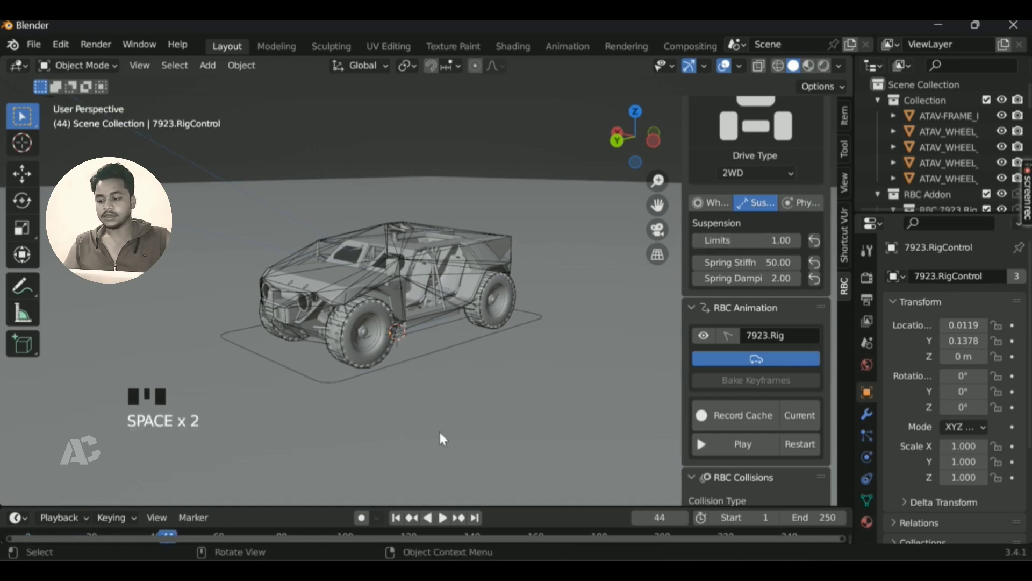
left_click(396, 517)
left_click(395, 518)
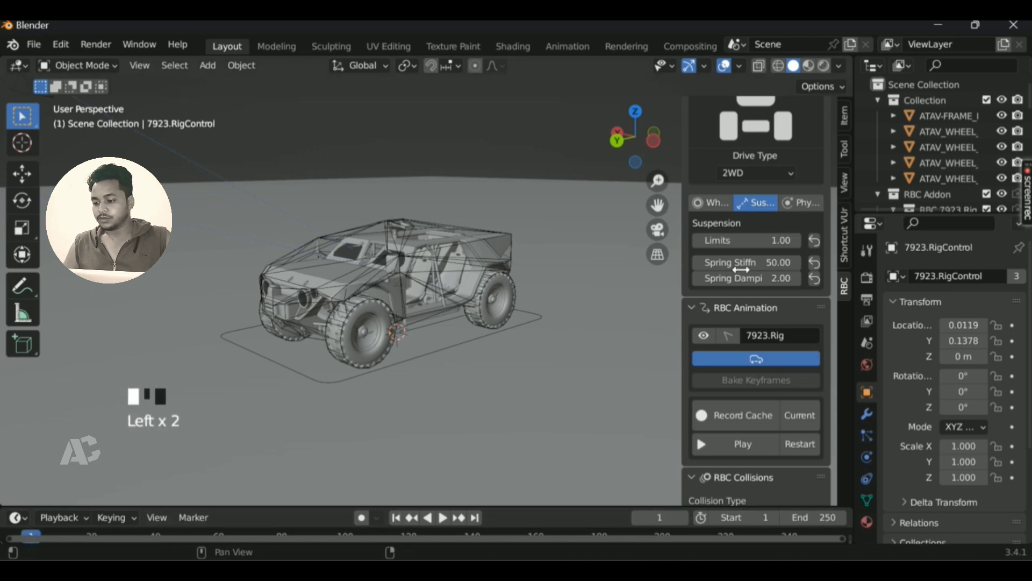
- Try adjusting the suspension's spring damping and reset it to the default of 2.00
left_click_drag(753, 278, 774, 264)
key("space")
left_click(815, 279)
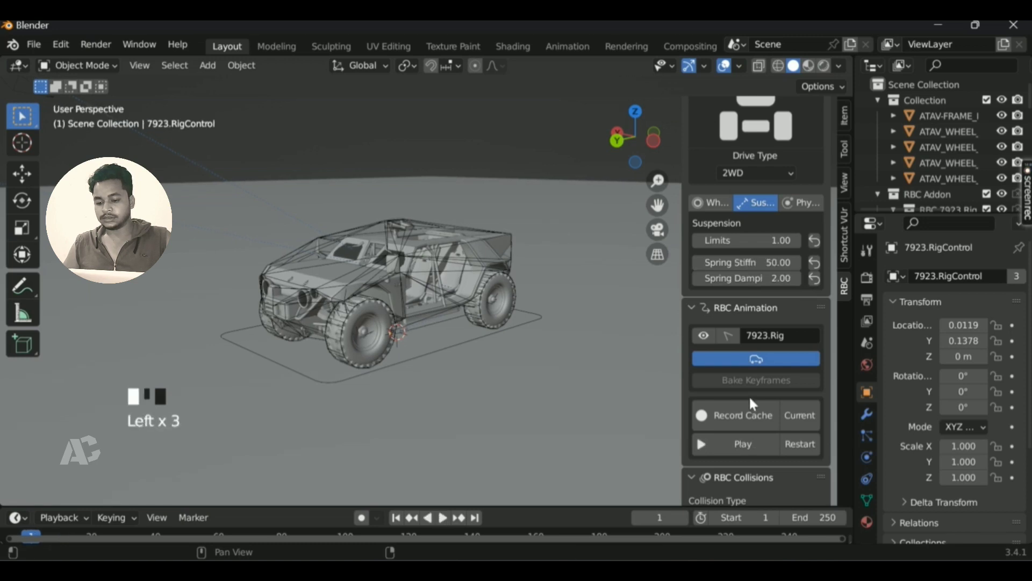
- Show the rig's Drive control settings with the Drive, Steering and Brake values
scroll(750, 396, "up", 12)
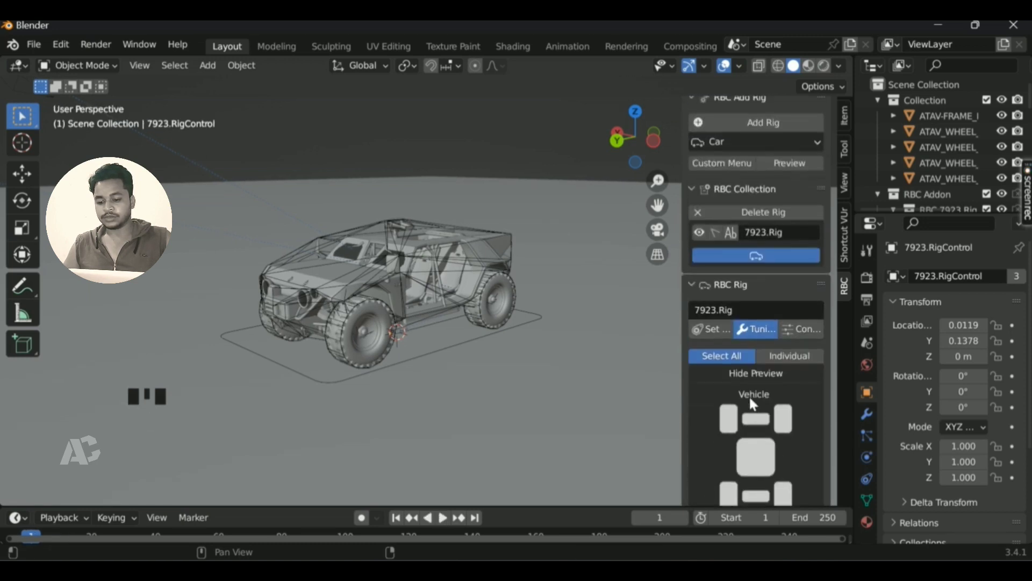
left_click(795, 337)
scroll(796, 337, "down", 10)
scroll(798, 344, "up", 4)
scroll(399, 289, "down", 8)
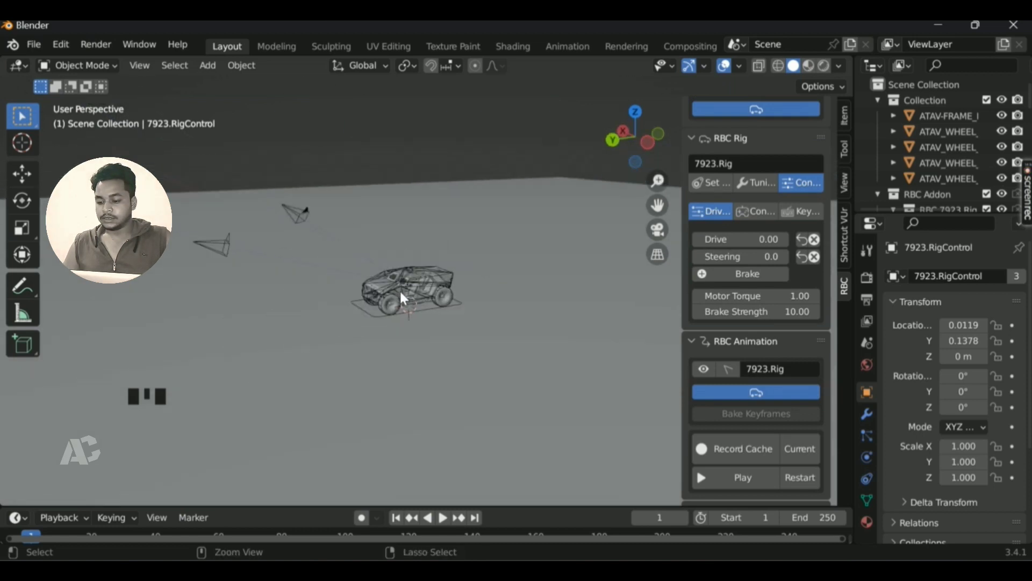
- Set the timeline's end frame to 2000
scroll(403, 297, "up", 3)
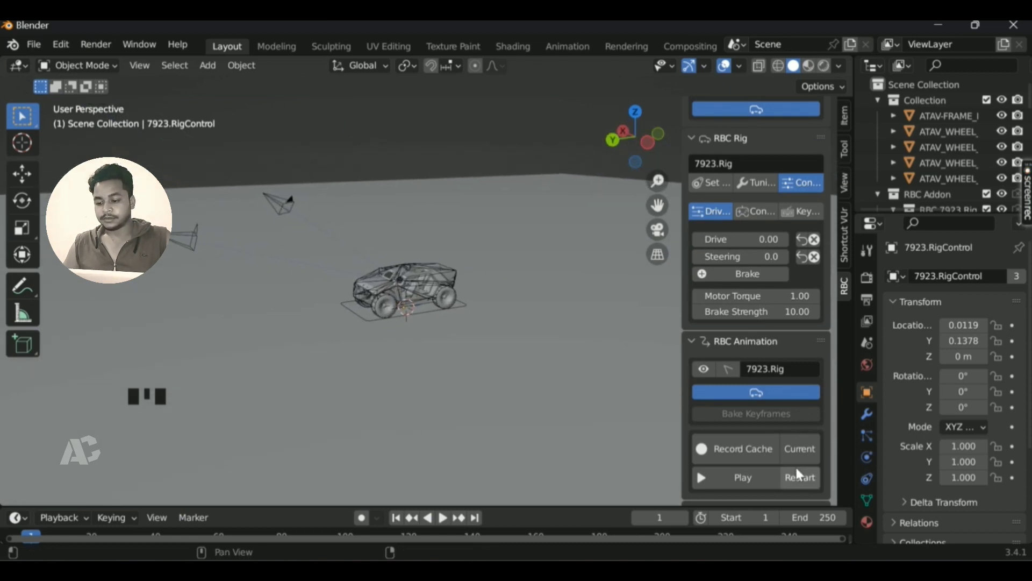
left_click(825, 517)
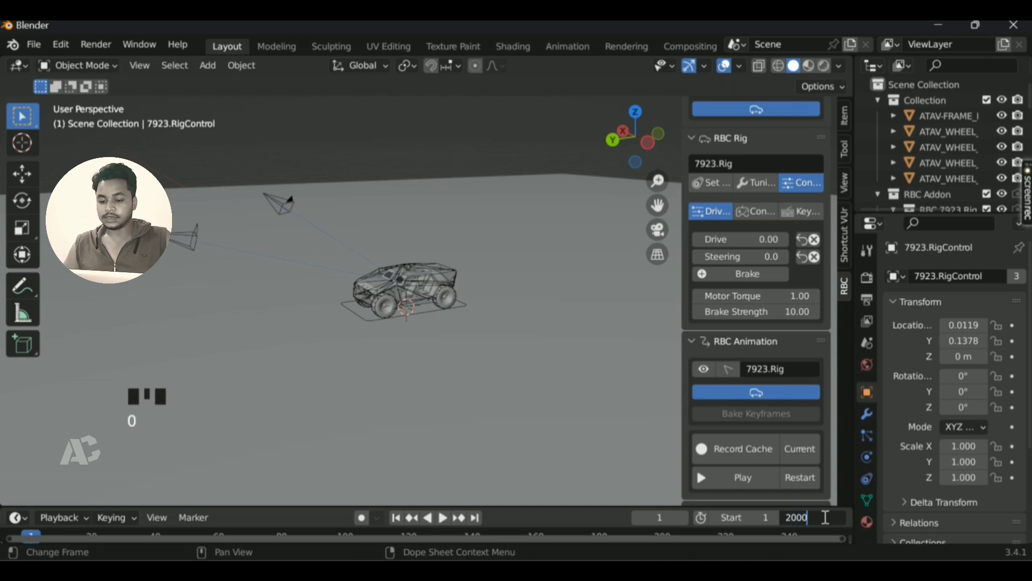
key("Return")
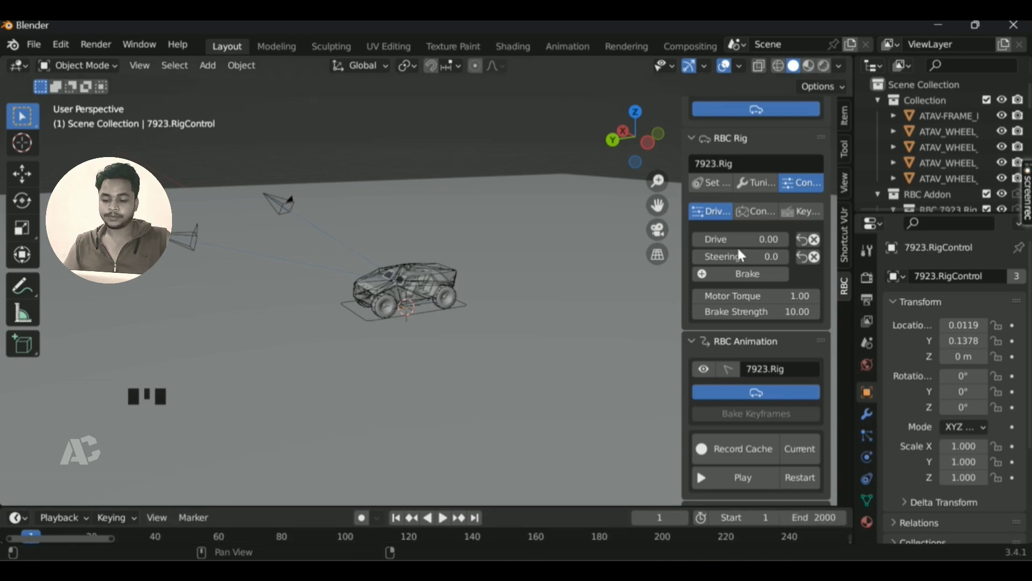
- Play the animation with the rig's Drive at -28.11 and return the timeline to frame 1
left_click_drag(751, 239, 718, 239)
key("space")
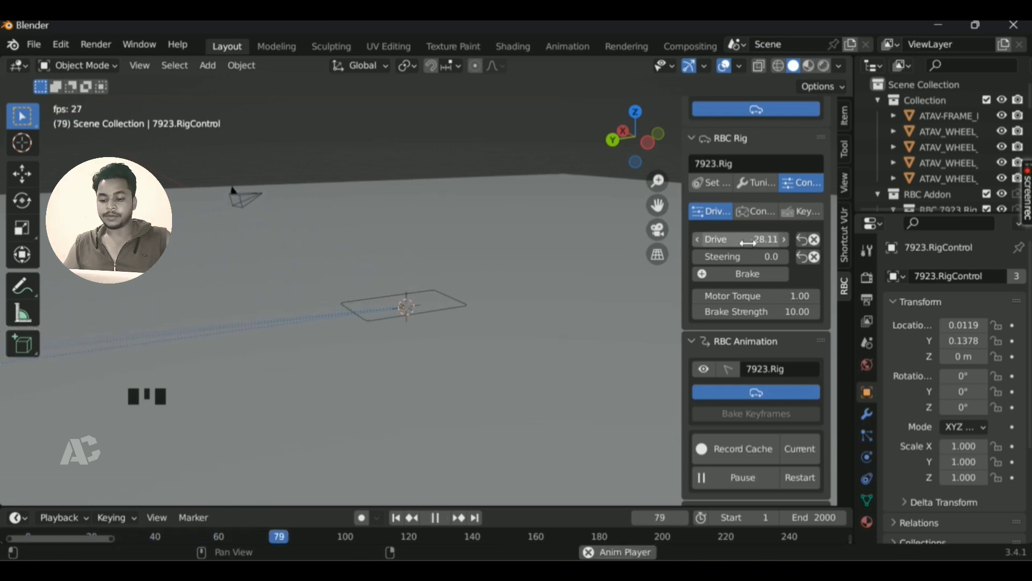
left_click(396, 517)
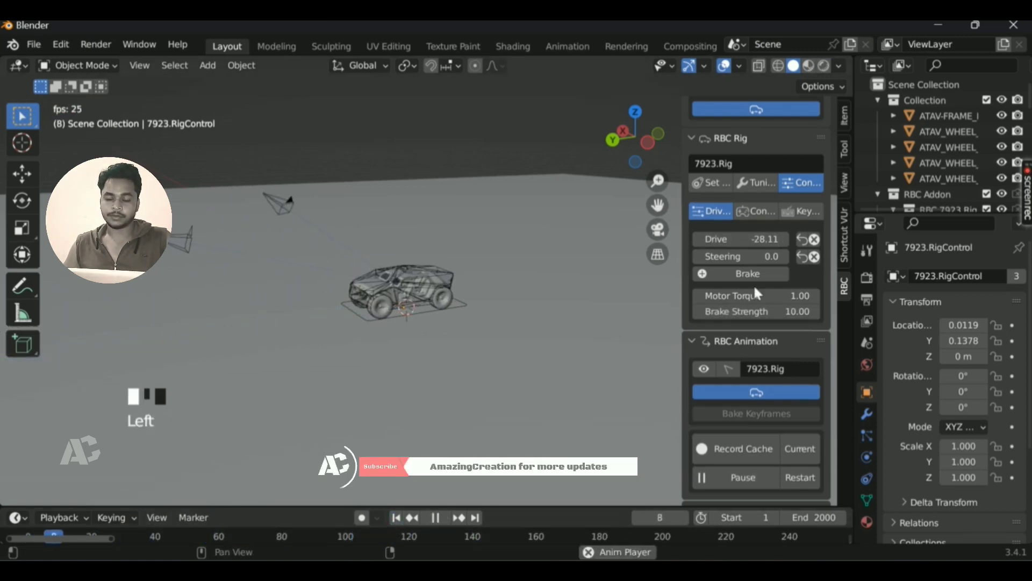
- Try Drive values of 67.56 and 9.43 during playback and send the timeline back to frame 1
mouse_move(752, 239)
left_mouse_down()
mouse_move(793, 240)
mouse_move(753, 242)
left_mouse_up()
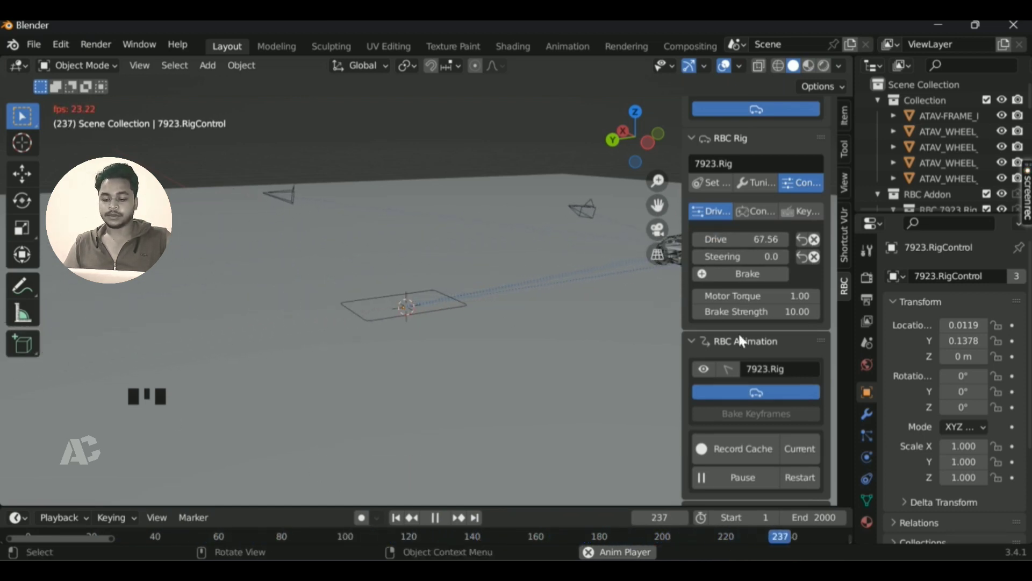
left_click_drag(752, 239, 717, 234)
left_click(740, 234)
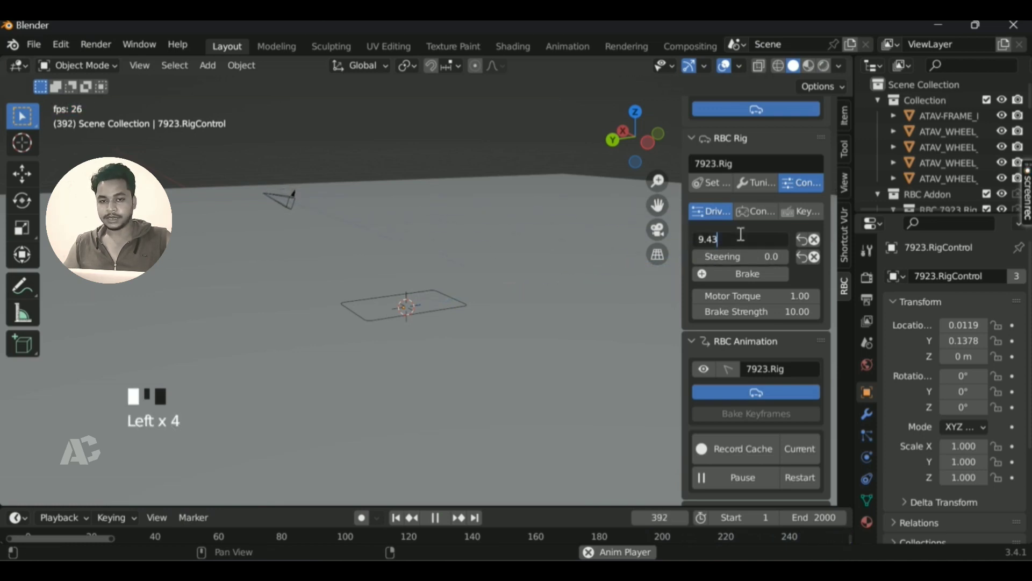
left_click(393, 522)
- Set Drive to -10.97 and test the Brake on the moving vehicle, returning the timeline to frame 1
left_click_drag(770, 239, 764, 239)
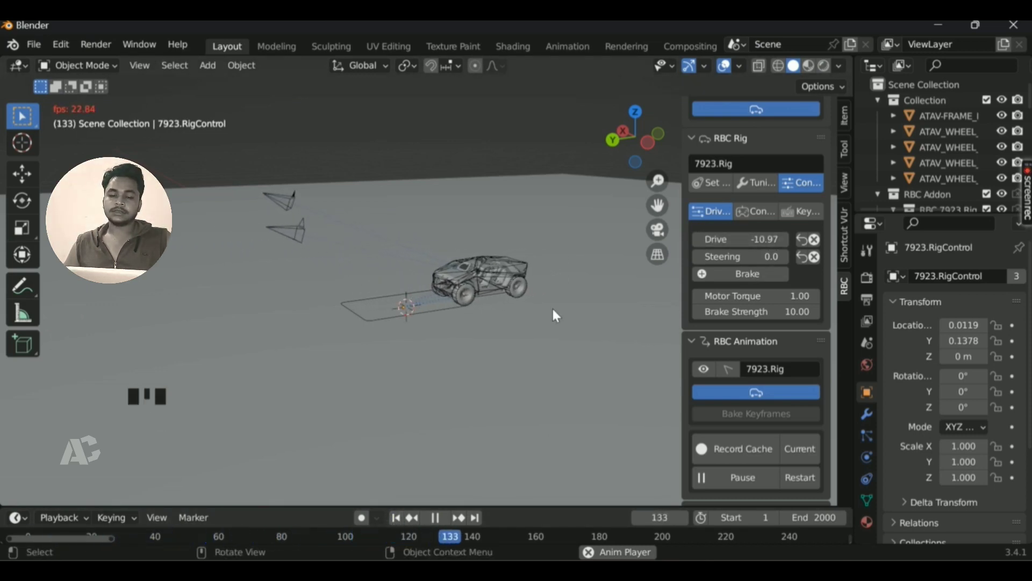
left_click(736, 275)
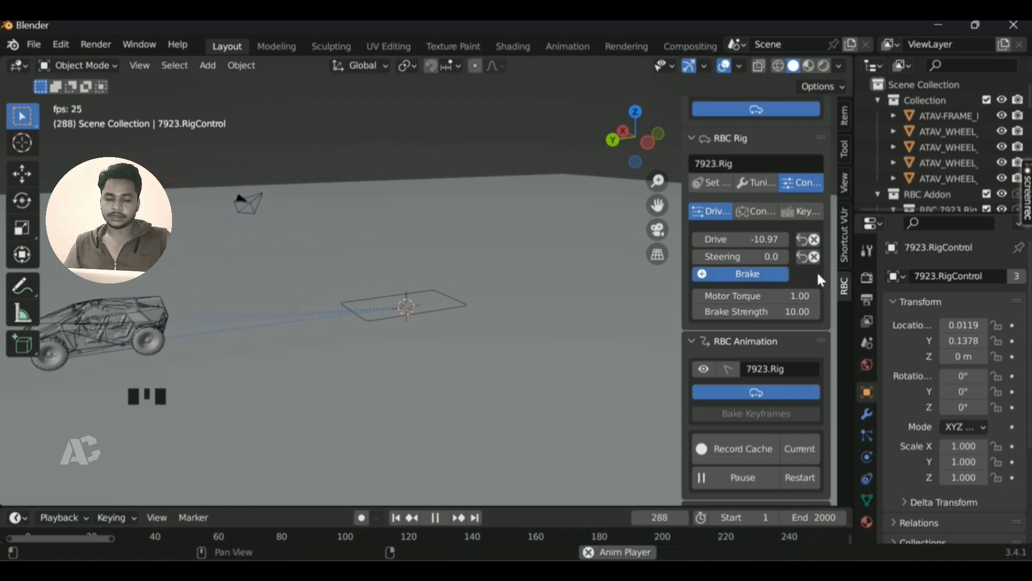
left_click(395, 518)
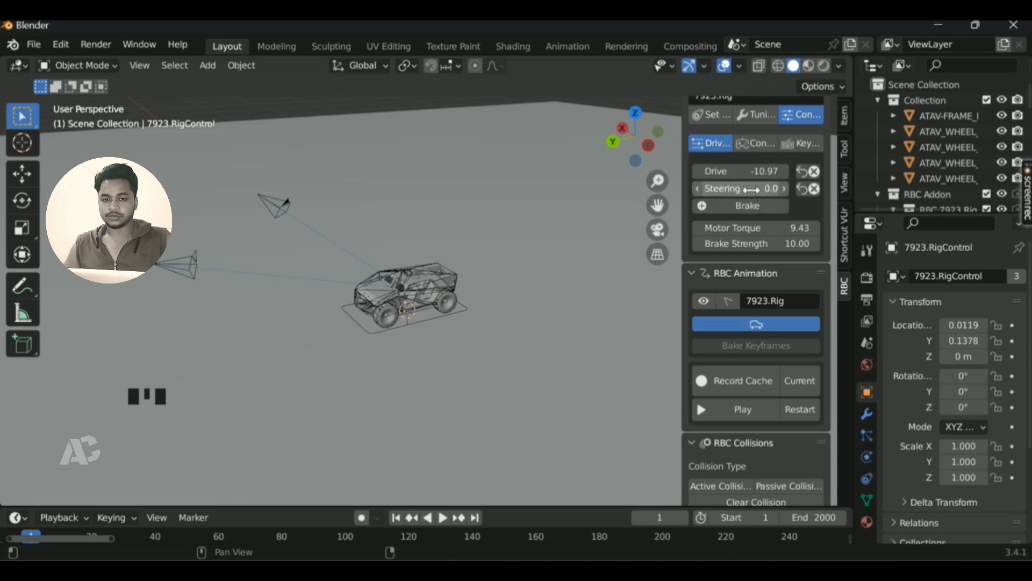
- Play the animation and steer the vehicle between -1.0 and 1.0, pausing with Steering at -1.0
key("space")
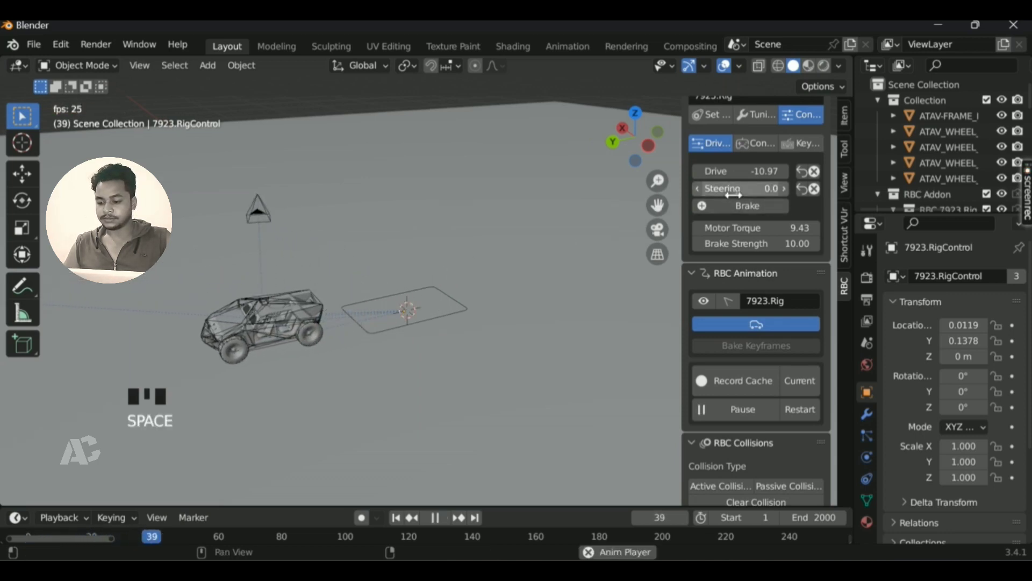
key("Left")
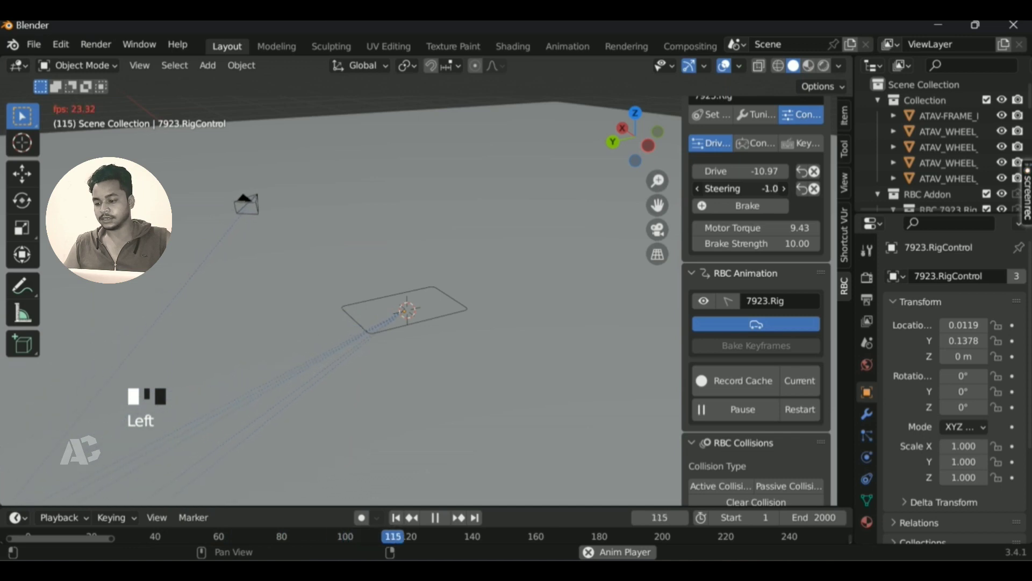
key("Right")
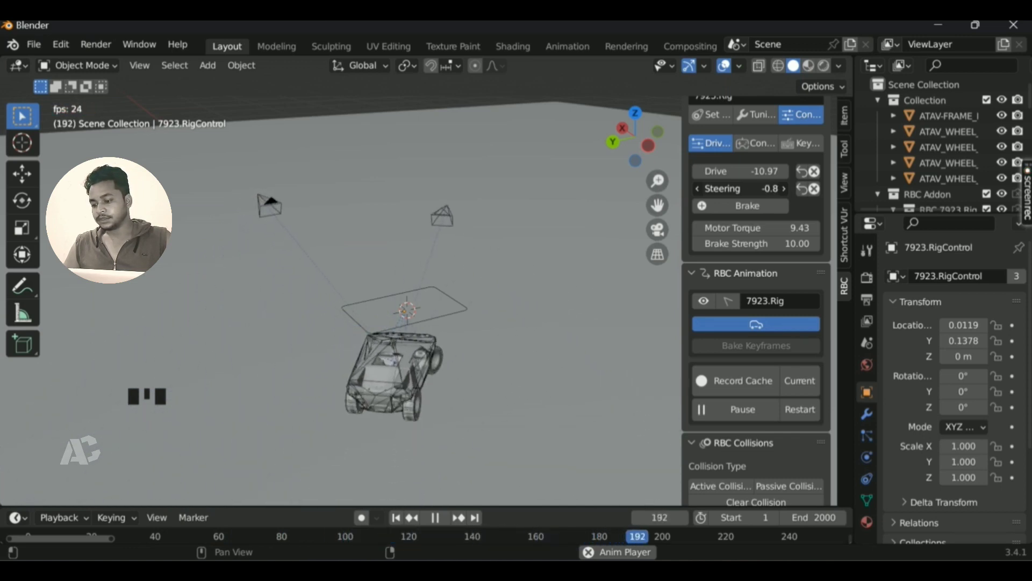
key("Left")
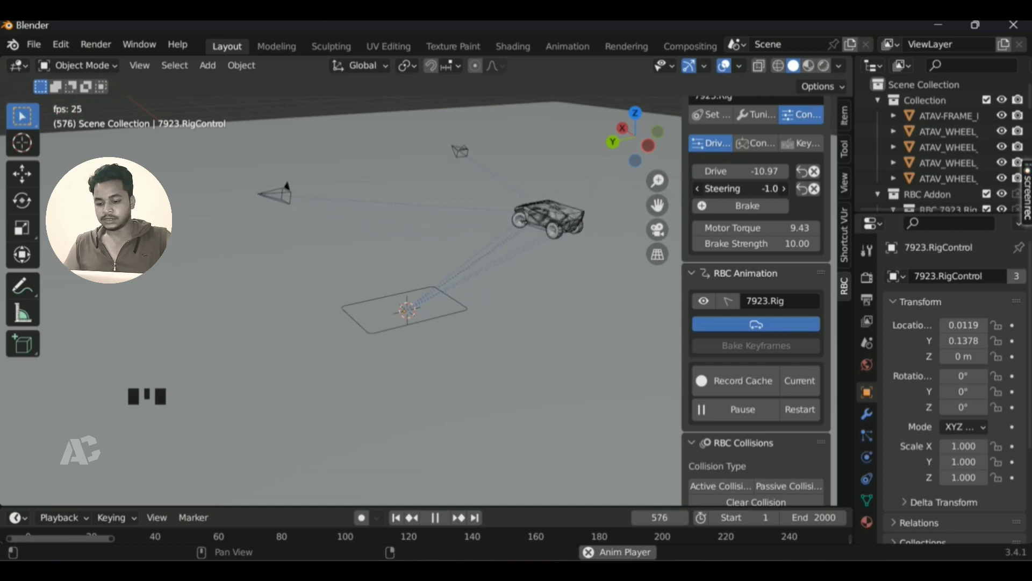
left_click_drag(742, 189, 774, 189)
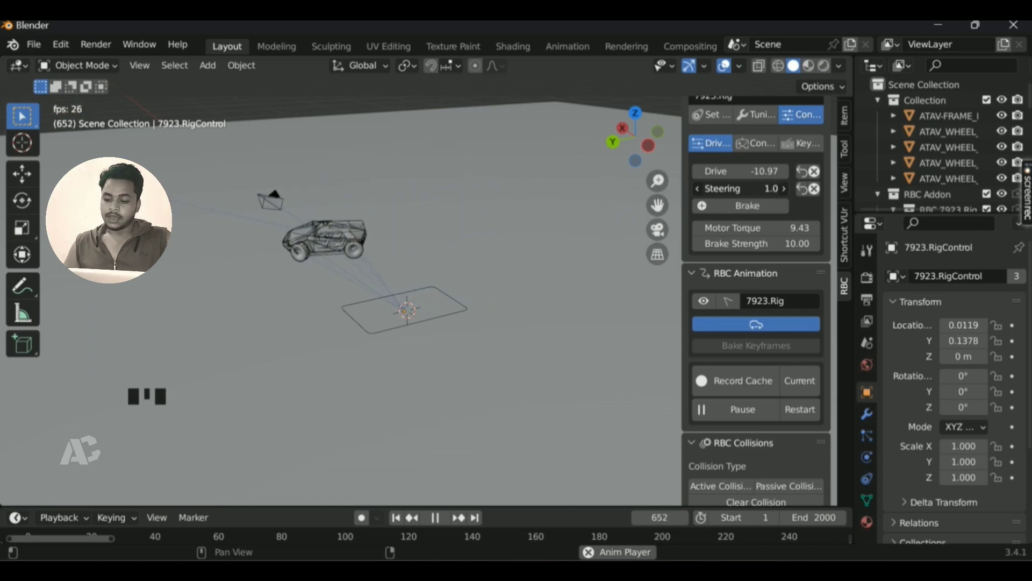
left_click_drag(774, 189, 742, 189)
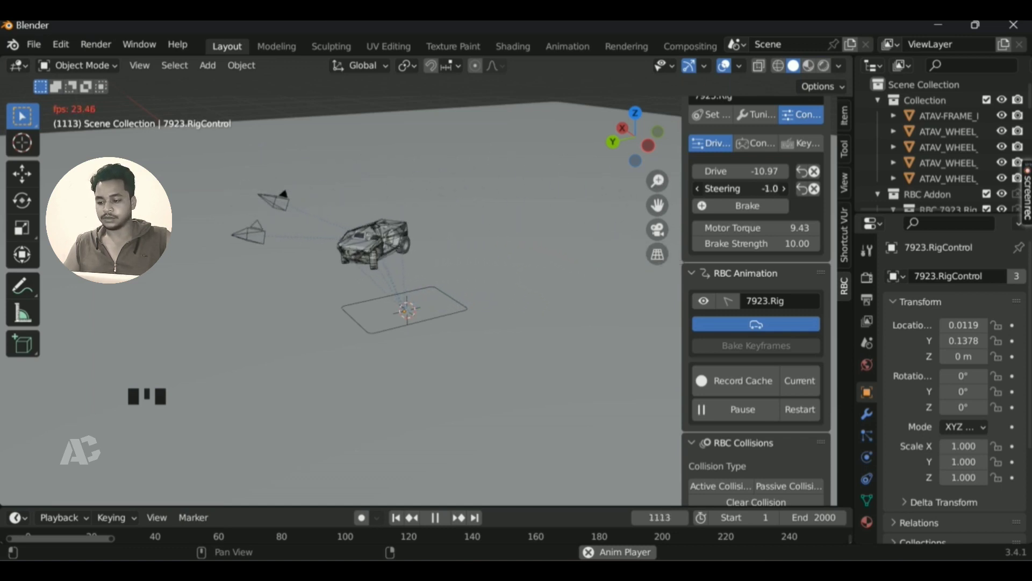
key("space")
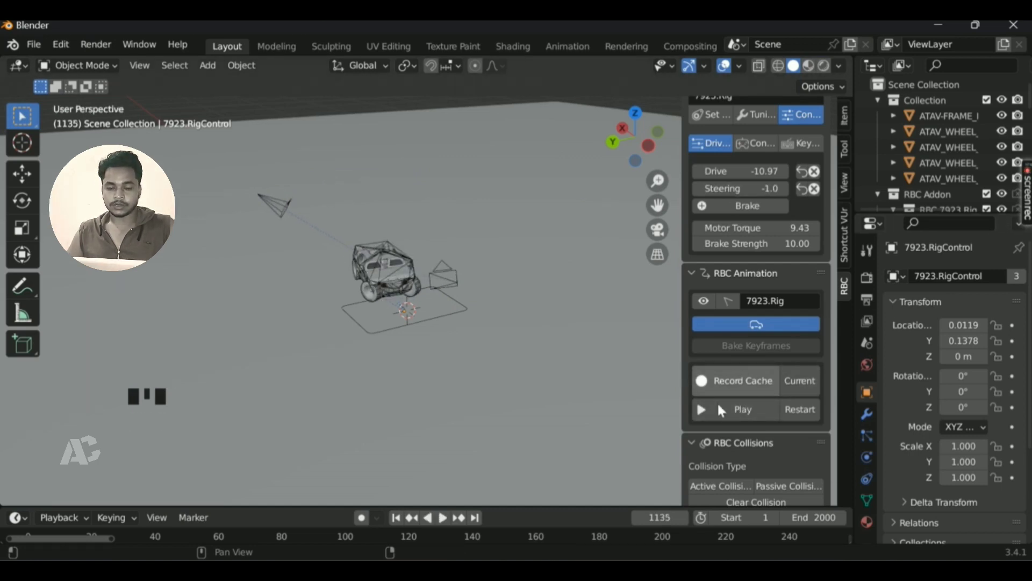
- Change the rig's Drive value to -8.15 and return the timeline to frame 1
middle_click_drag(509, 363, 507, 354)
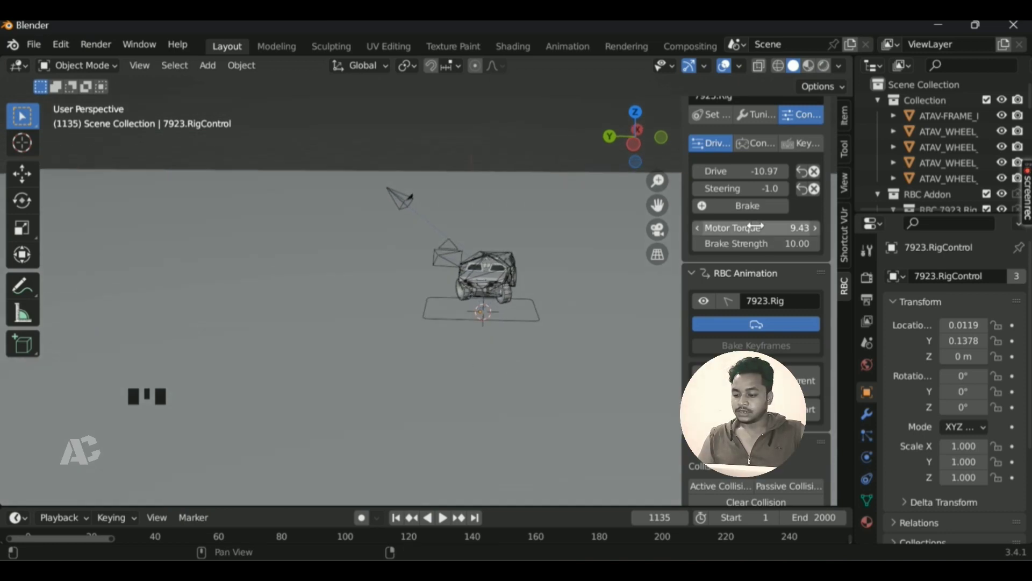
left_click_drag(748, 171, 715, 171)
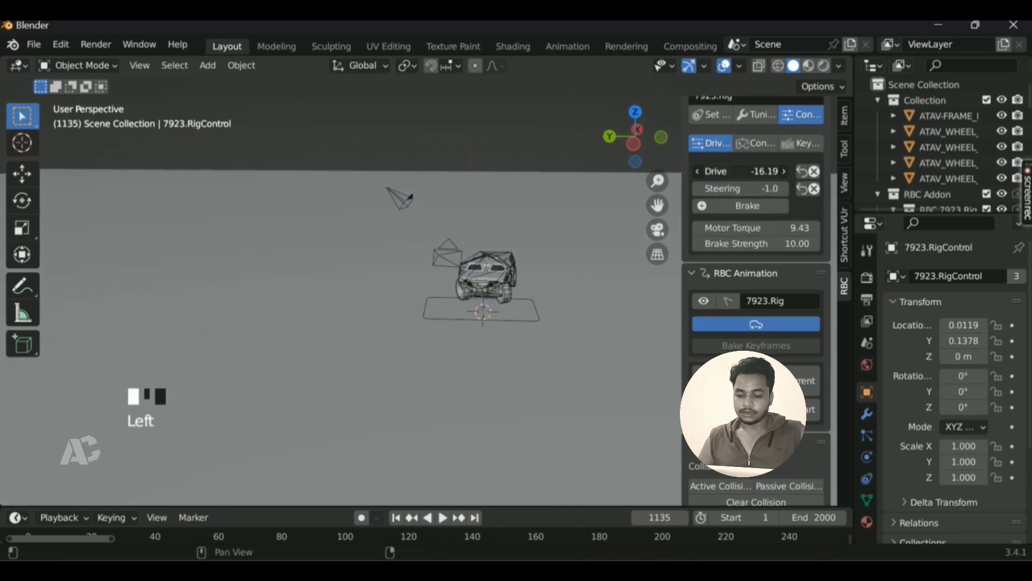
middle_click_drag(378, 363, 379, 374)
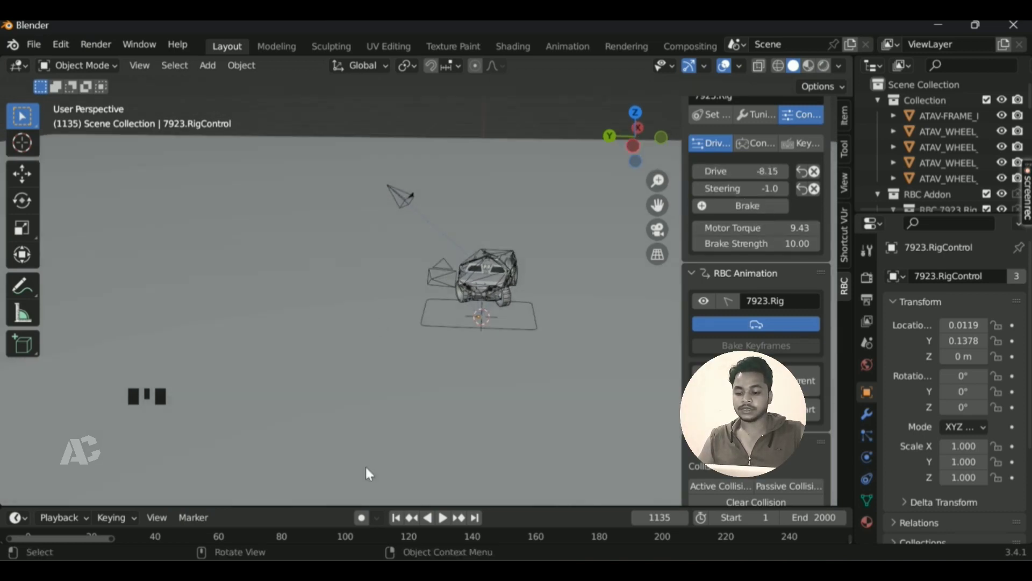
left_click(396, 518)
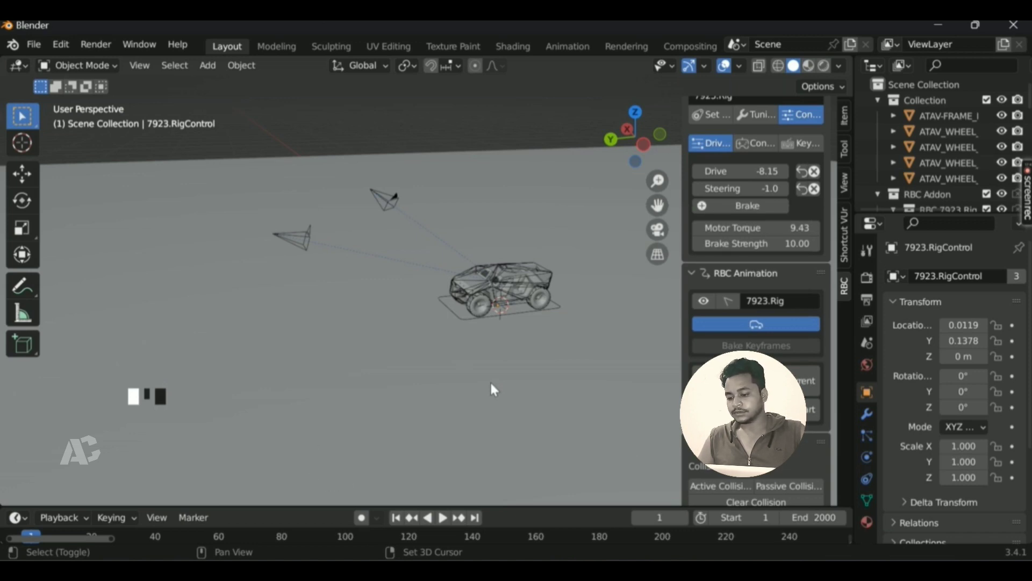
- Add a mesh plane at the scene origin and scale it to about 13.79 on all axes
key("shift+a")
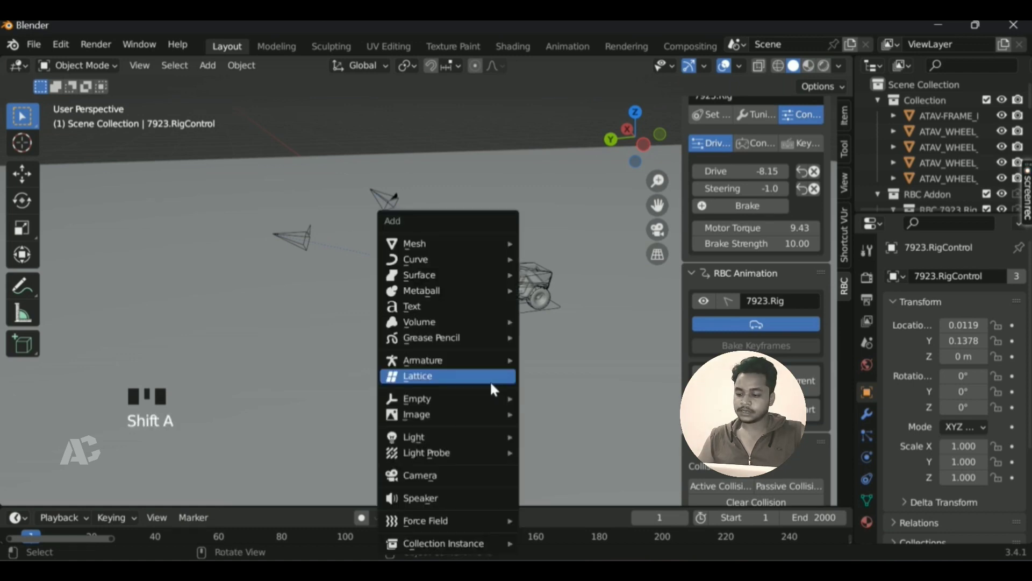
mouse_move(489, 244)
left_click(556, 242)
key("s")
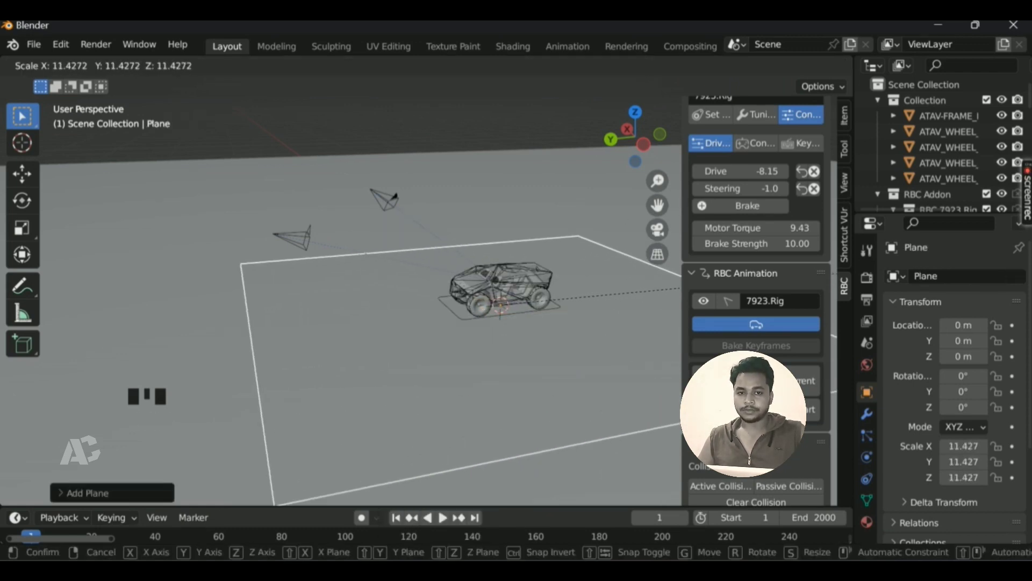
left_click(490, 291)
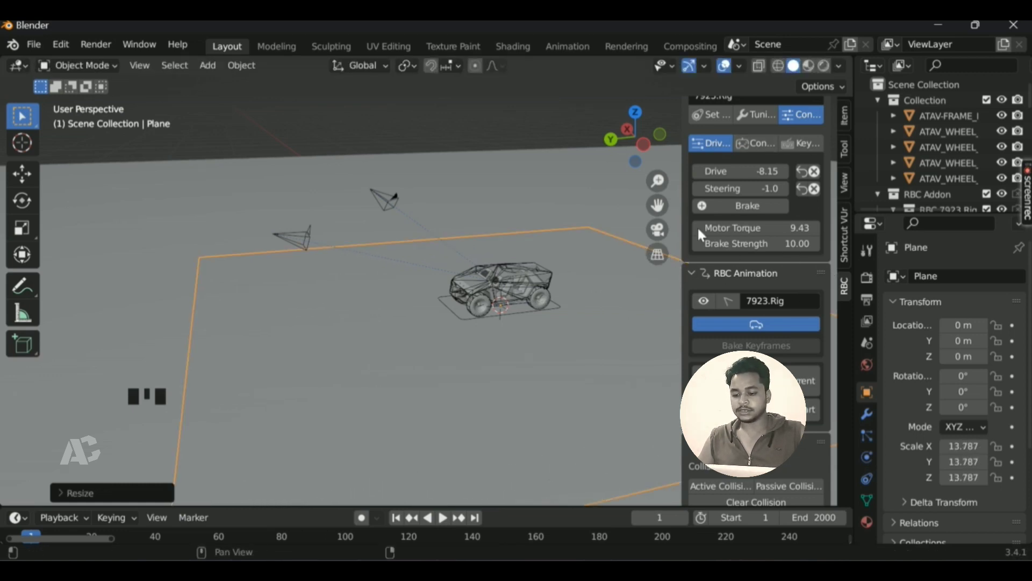
- Hide the viewport sidebar and enlarge the new plane to a scale of about 16.87 on all axes
key("n")
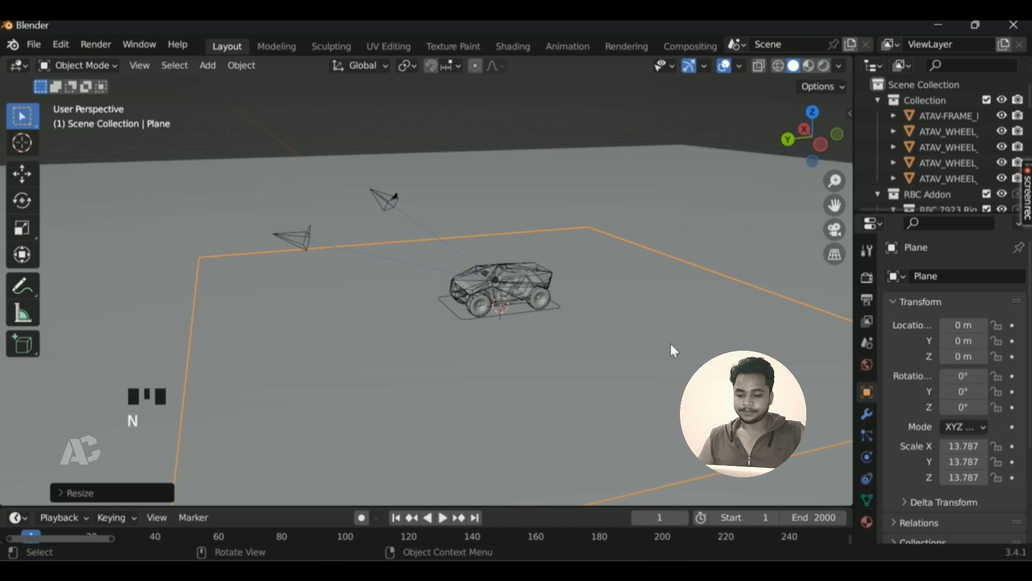
scroll(671, 344, "down", 3, "shift")
scroll(671, 344, "down", 3, "ctrl")
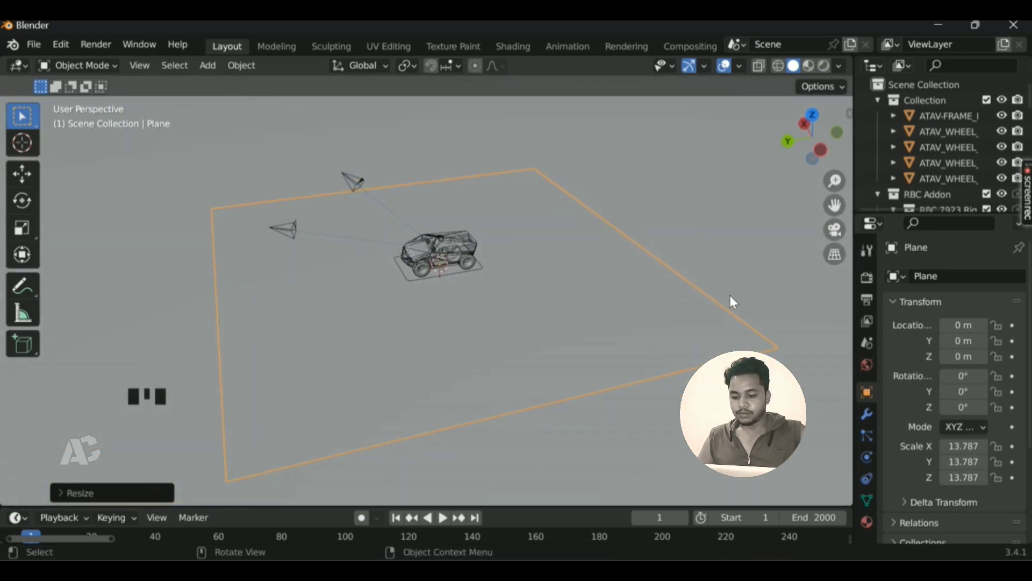
key("s")
left_click(750, 311)
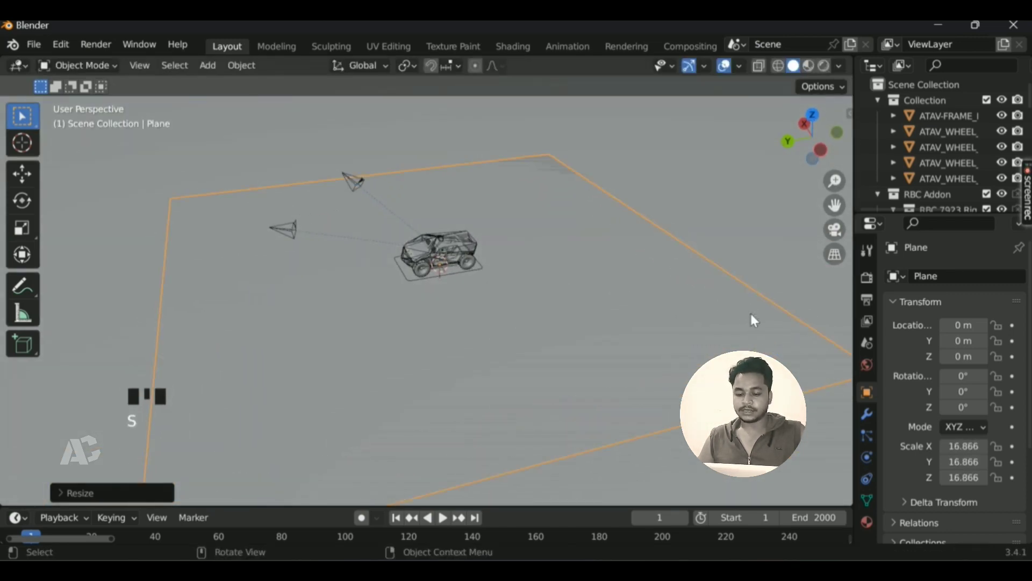
- Move the plane about 21.73 m along the Y axis, in front of the vehicle
key("g")
key("y")
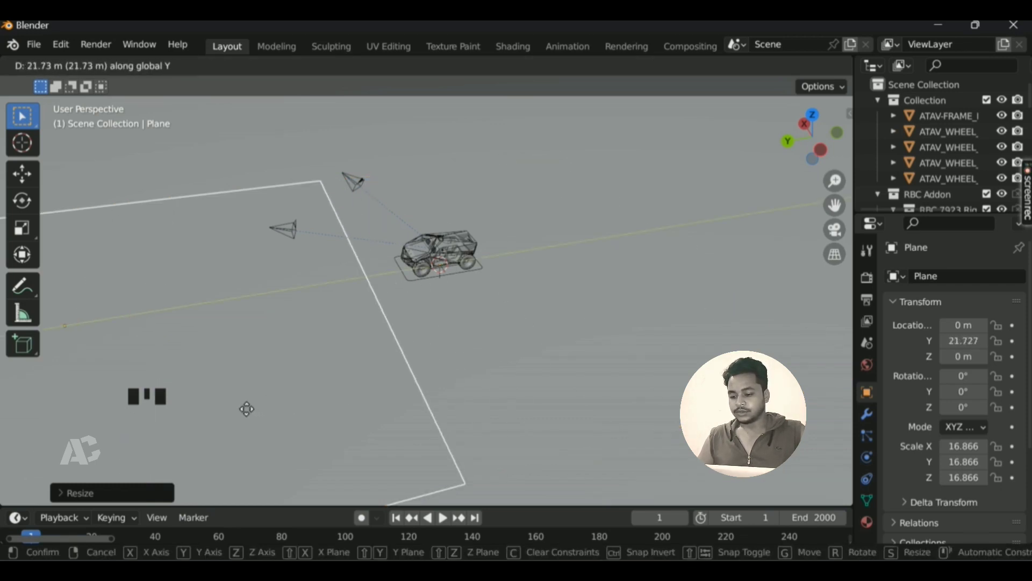
left_click(624, 350)
- Enter Edit Mode on the plane and subdivide it with 20 cuts
mouse_move(625, 350)
middle_mouse_down()
mouse_move(630, 359)
mouse_move(625, 351)
middle_mouse_up()
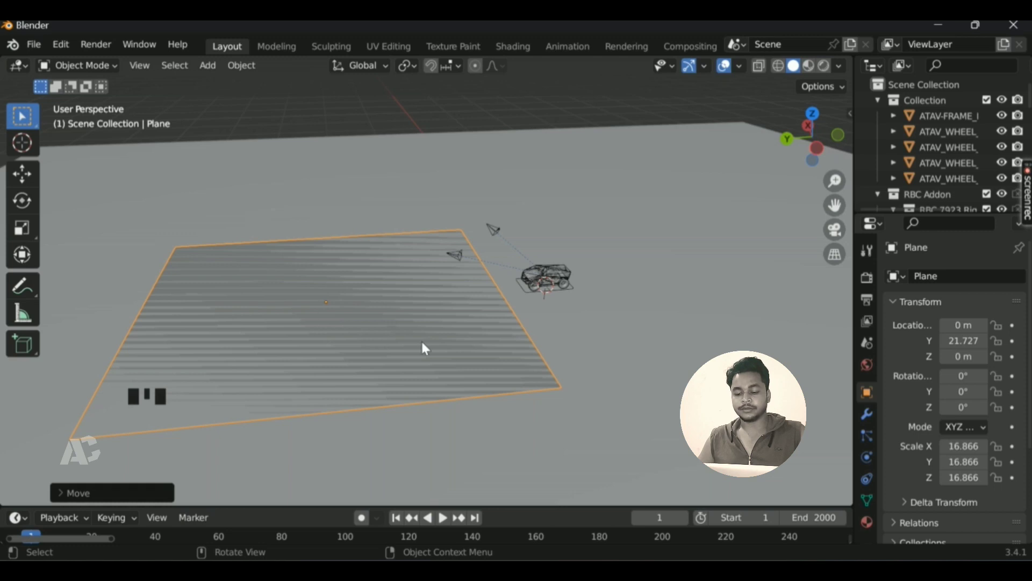
middle_click_drag(561, 293, 534, 293)
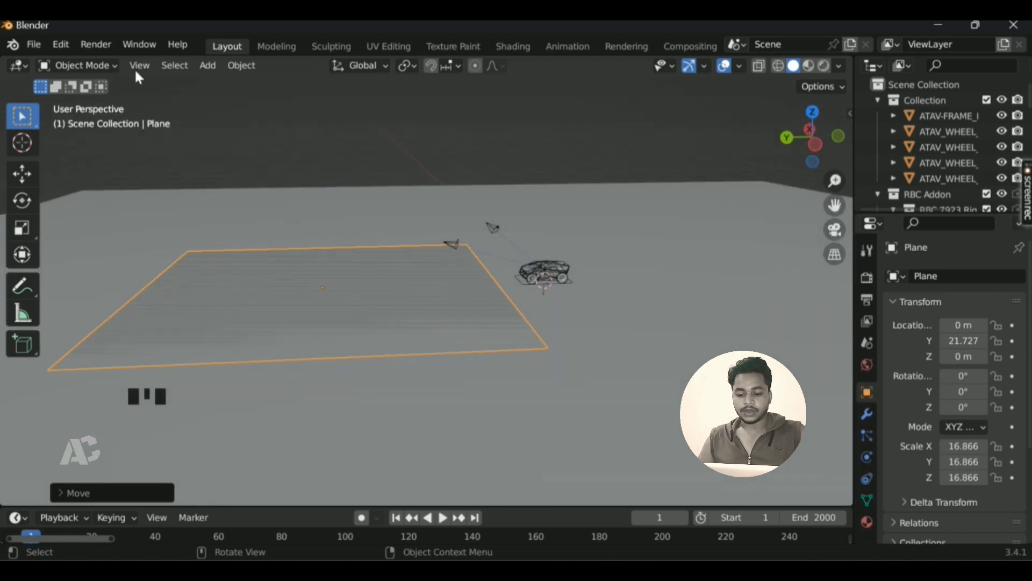
left_click(85, 66)
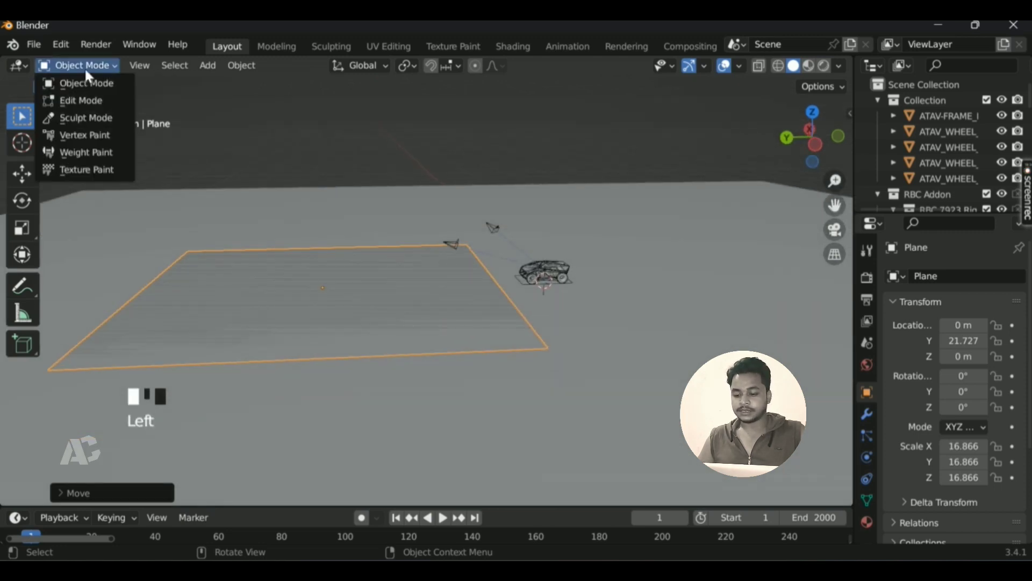
left_click(92, 98)
right_click(270, 211)
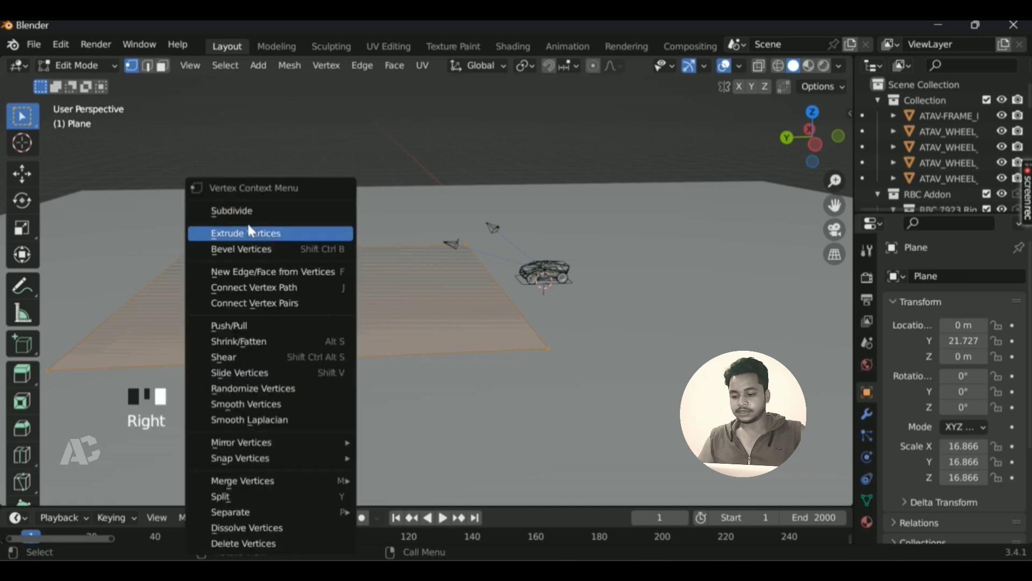
left_click(270, 209)
left_click(68, 492)
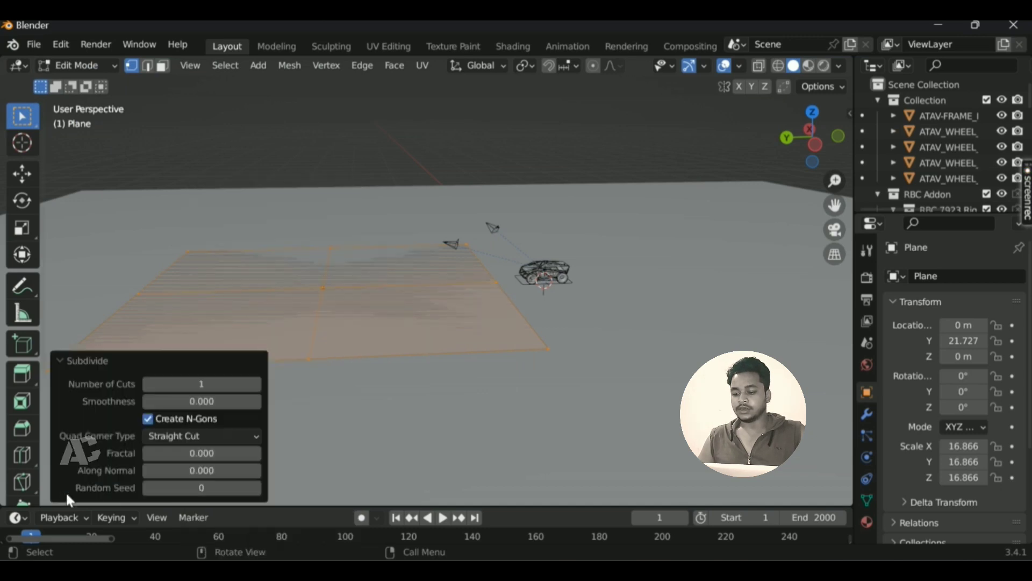
left_click(199, 387)
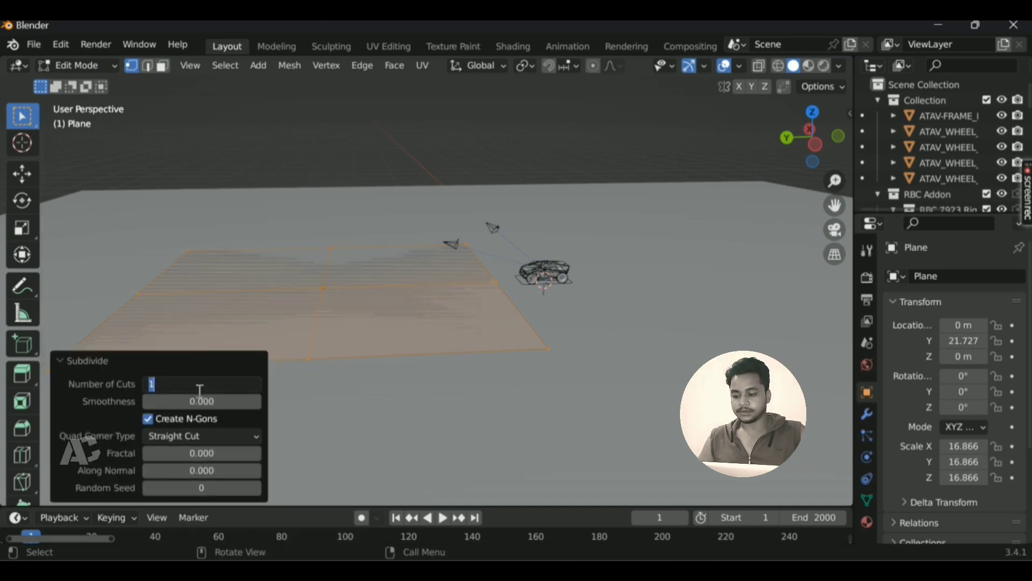
key("Return")
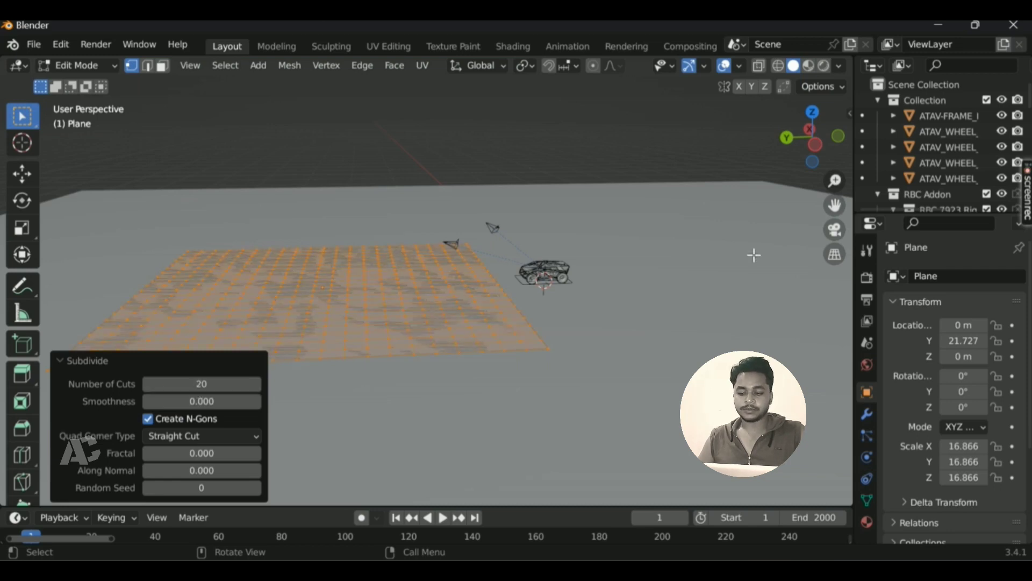
- Return the plane to Object Mode and add a Displace modifier with a new texture
left_click(95, 66)
left_click(86, 81)
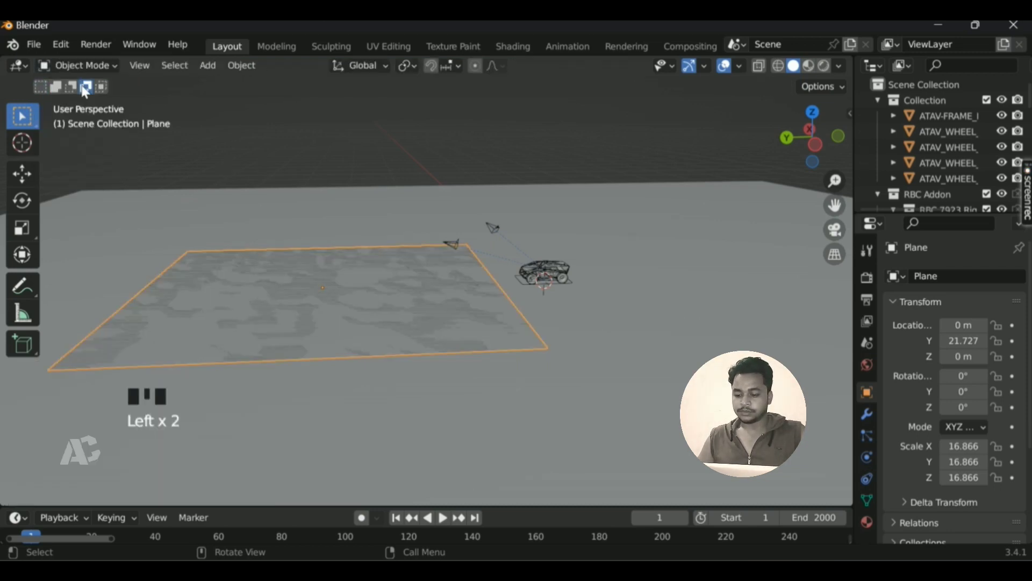
left_click(868, 411)
left_click(928, 276)
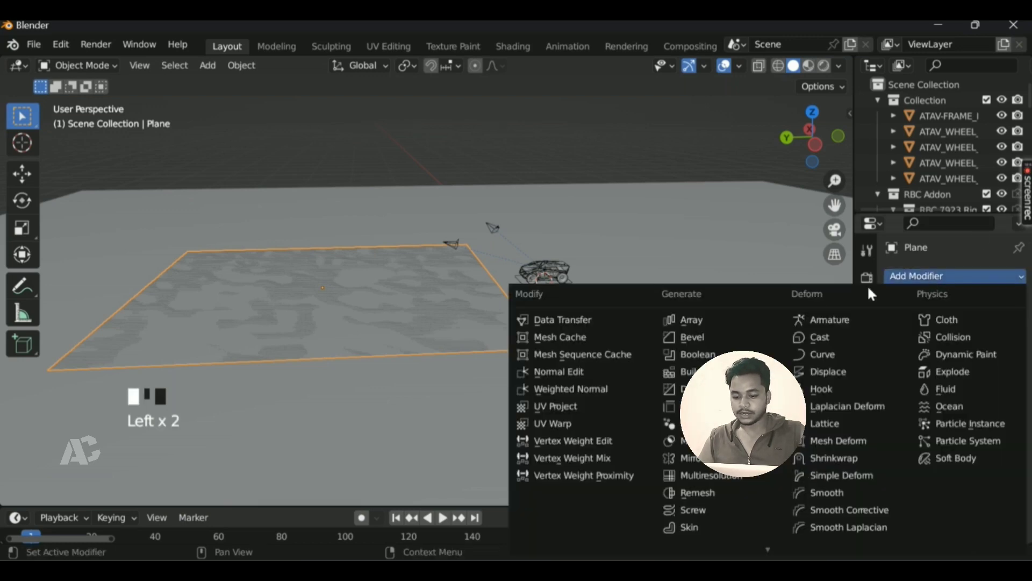
left_click(818, 371)
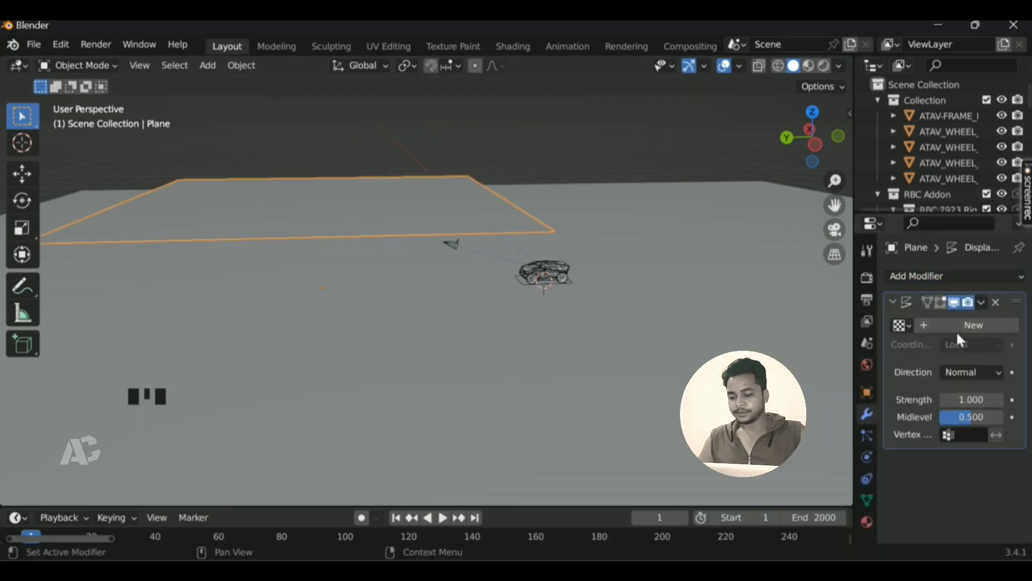
left_click(939, 325)
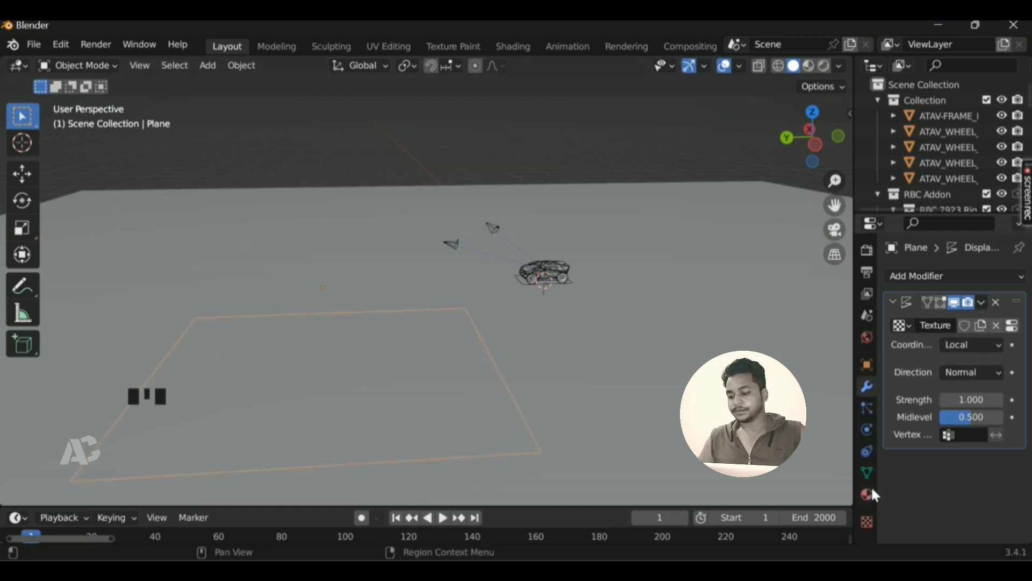
- Make the displacement texture a Clouds type with Color output, size 0.48, depth 22 and nabla 0.10
left_click(867, 520)
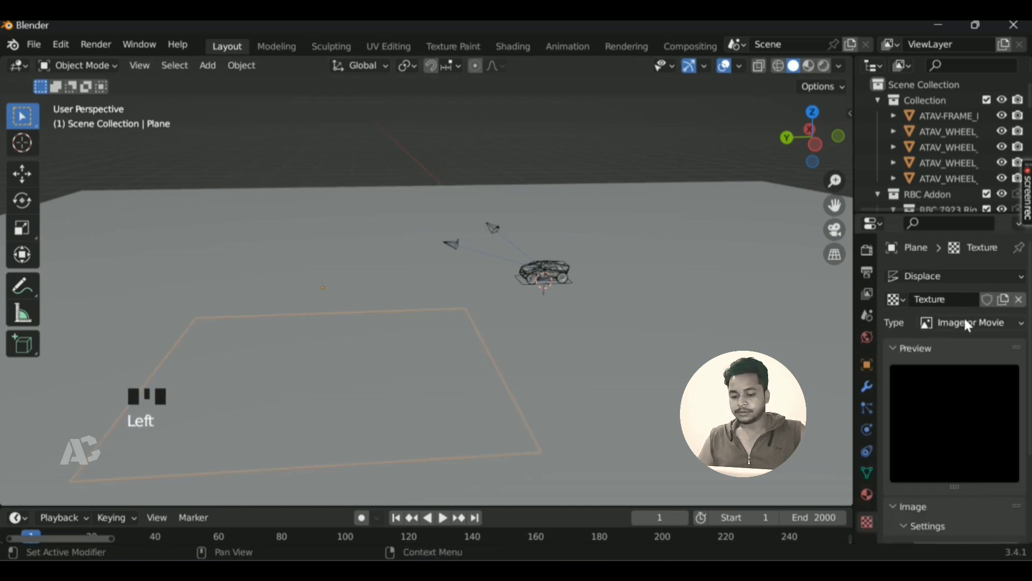
left_click(992, 324)
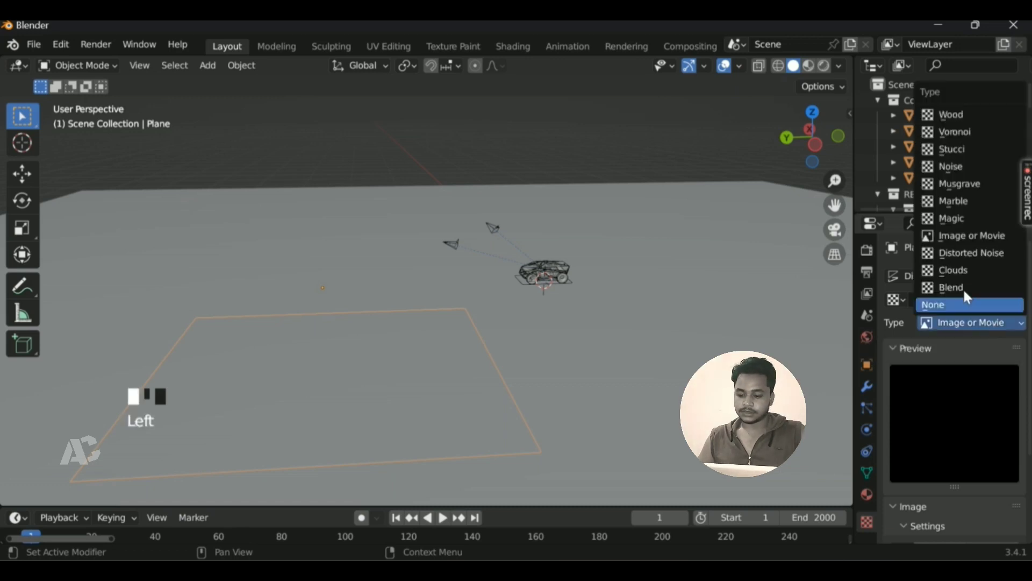
left_click(942, 269)
scroll(981, 475, "down", 5)
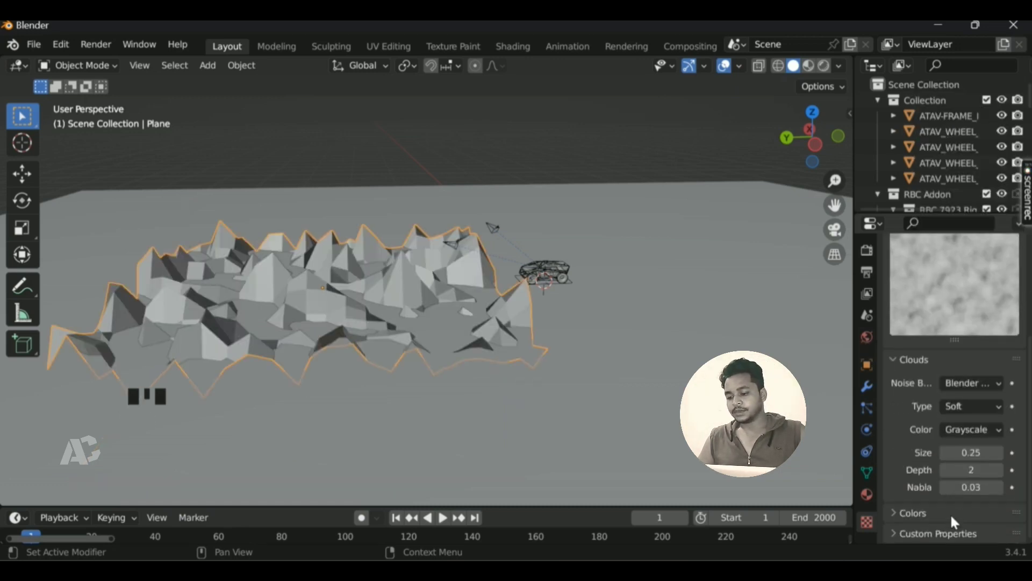
left_click_drag(974, 454, 947, 452)
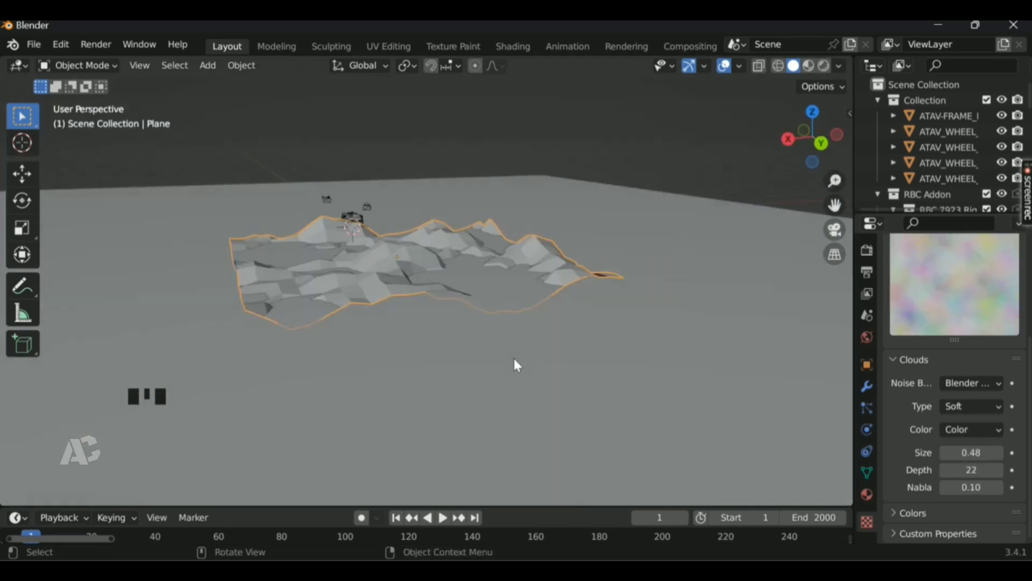
- Add a Subdivision Surface modifier to the displaced plane and inspect the terrain surface up close
middle_click_drag(513, 356, 488, 322)
left_click(868, 385)
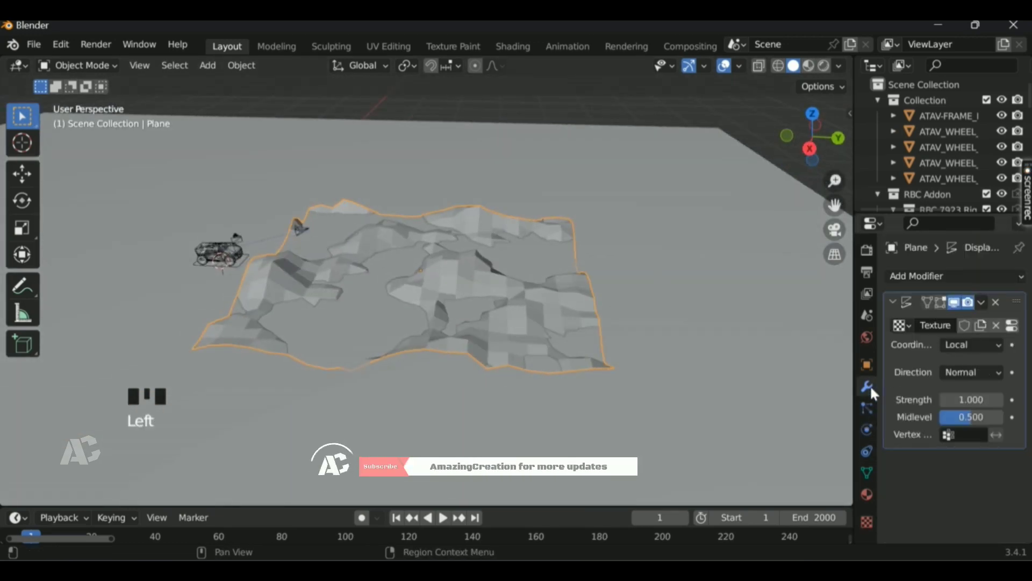
left_click(917, 272)
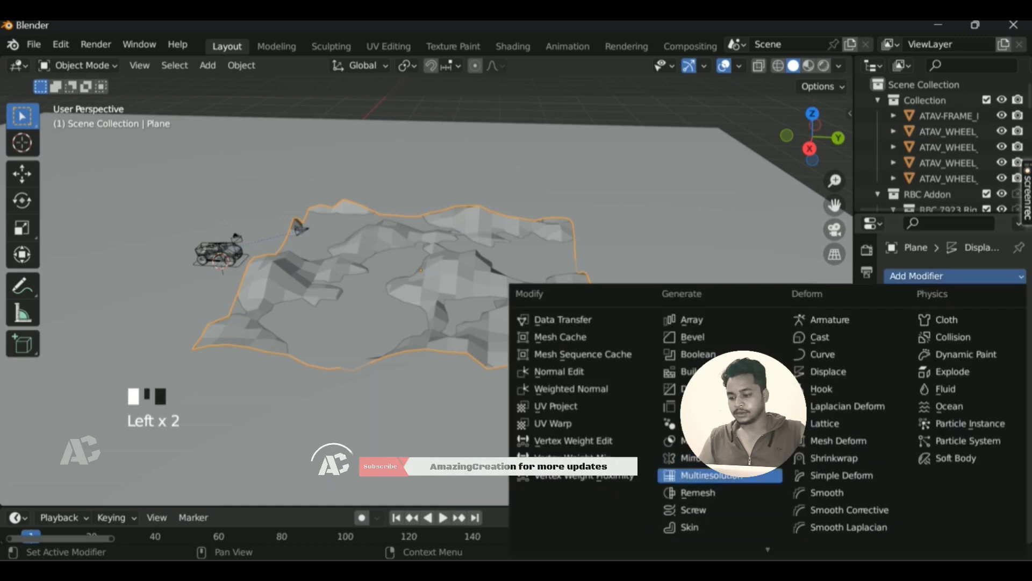
scroll(700, 542, "down", 1)
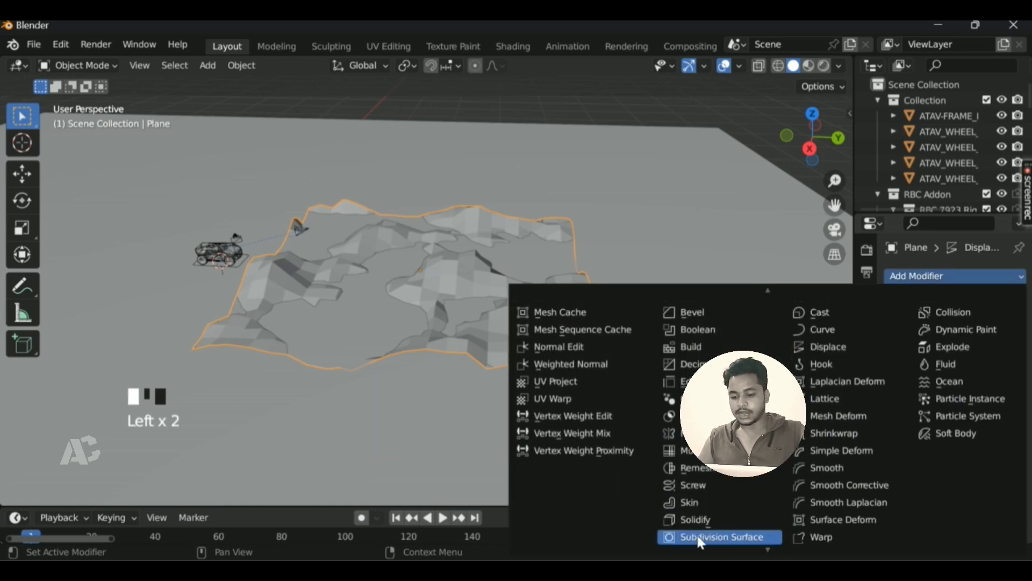
left_click(683, 538)
middle_click_drag(573, 340, 605, 344)
scroll(576, 339, "up", 2, "ctrl")
scroll(575, 340, "up", 4, "ctrl")
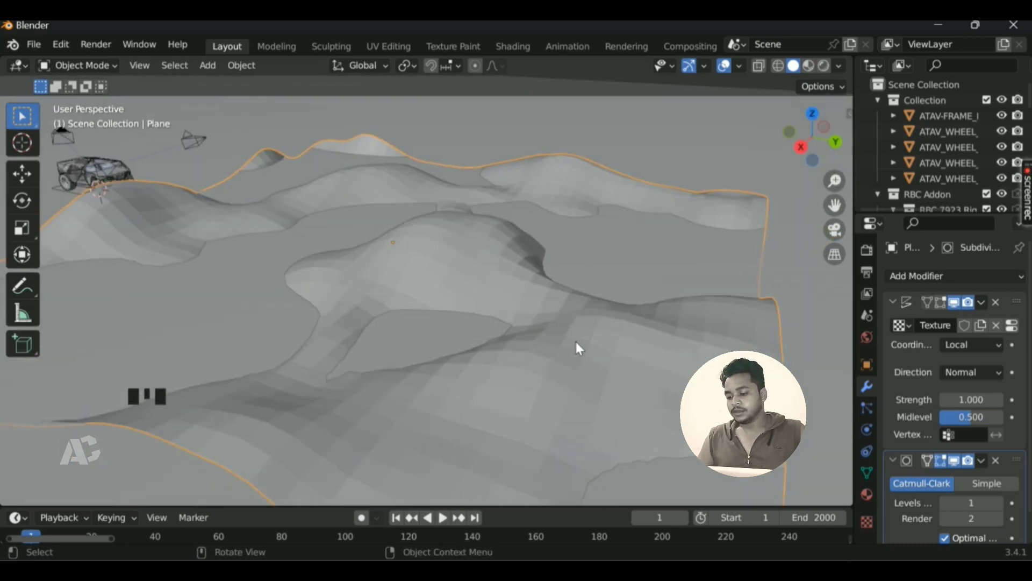
- Try a Displace strength of 2, settle on 0.5, and set the viewport subdivision levels to 2
scroll(494, 381, "down", 4, "ctrl")
mouse_move(495, 381)
middle_mouse_down()
mouse_move(519, 377)
mouse_move(493, 383)
middle_mouse_up()
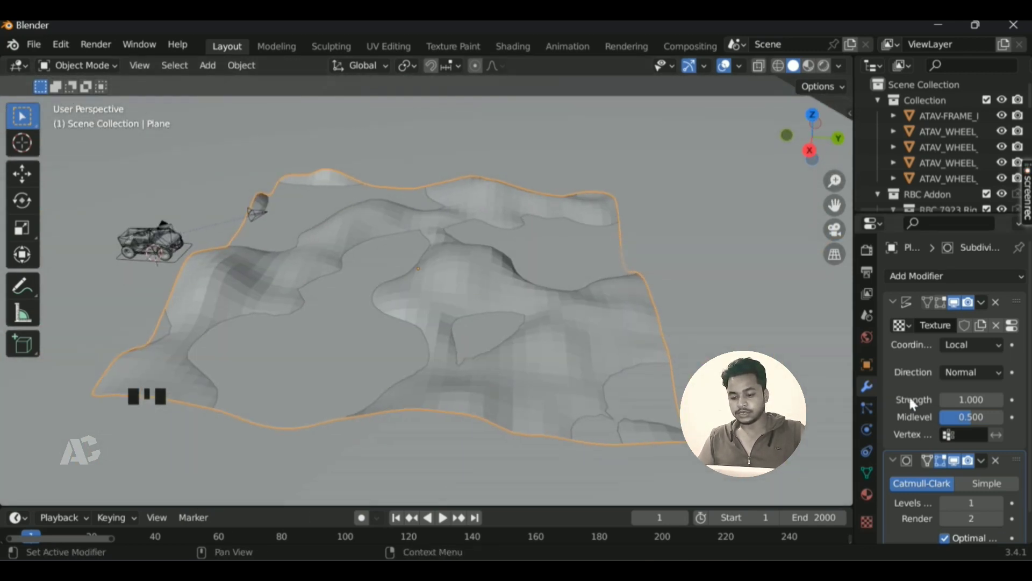
left_click(971, 401)
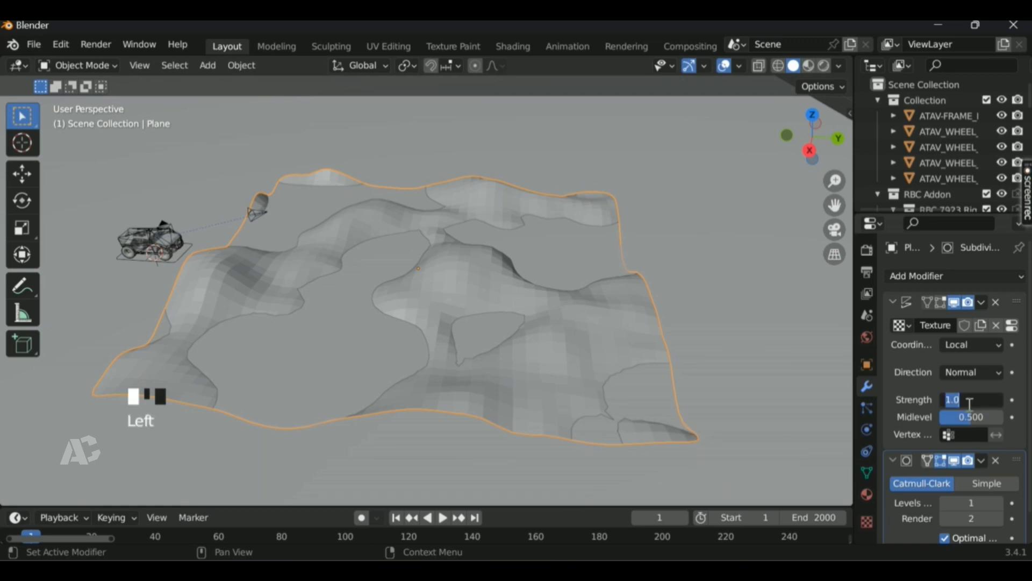
key("Return")
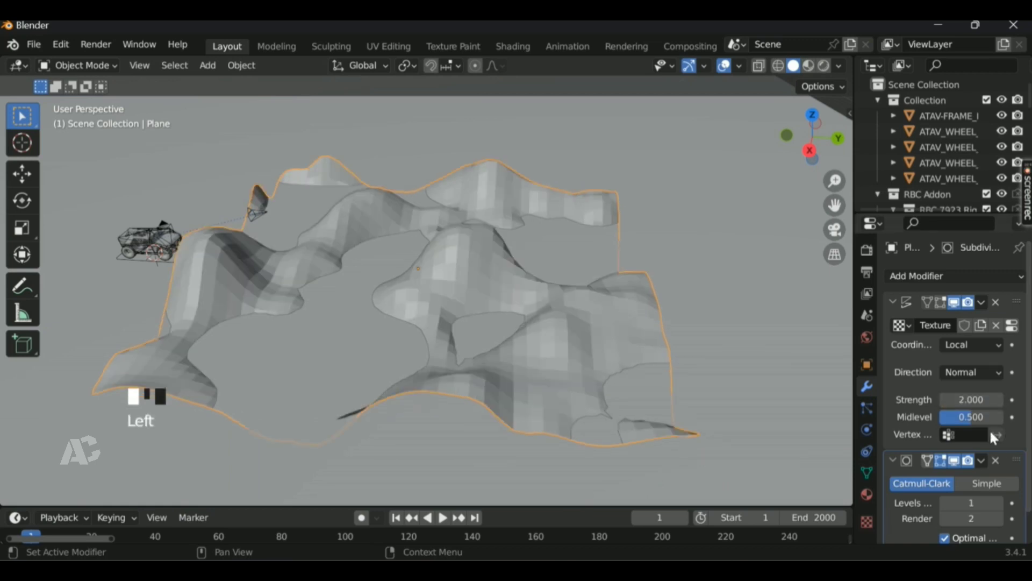
mouse_move(968, 400)
left_mouse_down()
mouse_move(1011, 400)
mouse_move(975, 400)
left_mouse_up()
left_click_drag(976, 400, 951, 400)
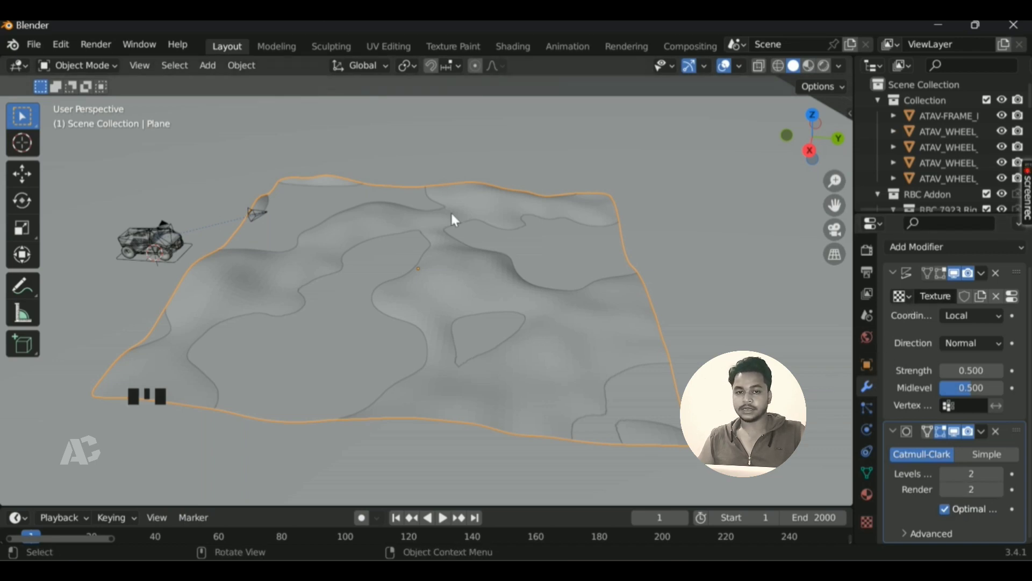
- Apply Shade Smooth to the terrain plane and check the surface up close
middle_click_drag(452, 213, 371, 215)
scroll(452, 213, "left", 5)
scroll(451, 213, "up", 8, "ctrl")
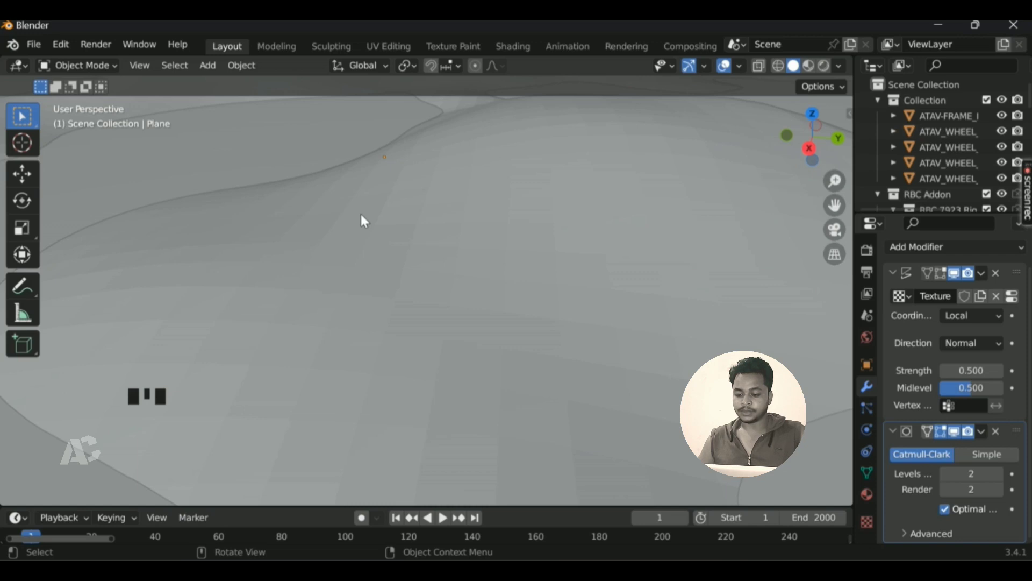
scroll(361, 214, "down", 8)
right_click(427, 257)
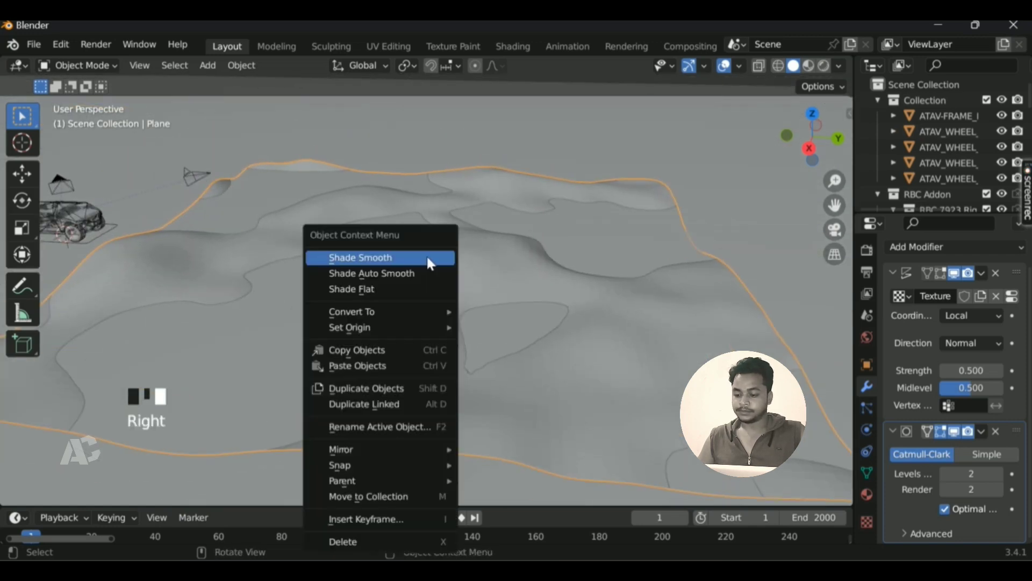
left_click(347, 263)
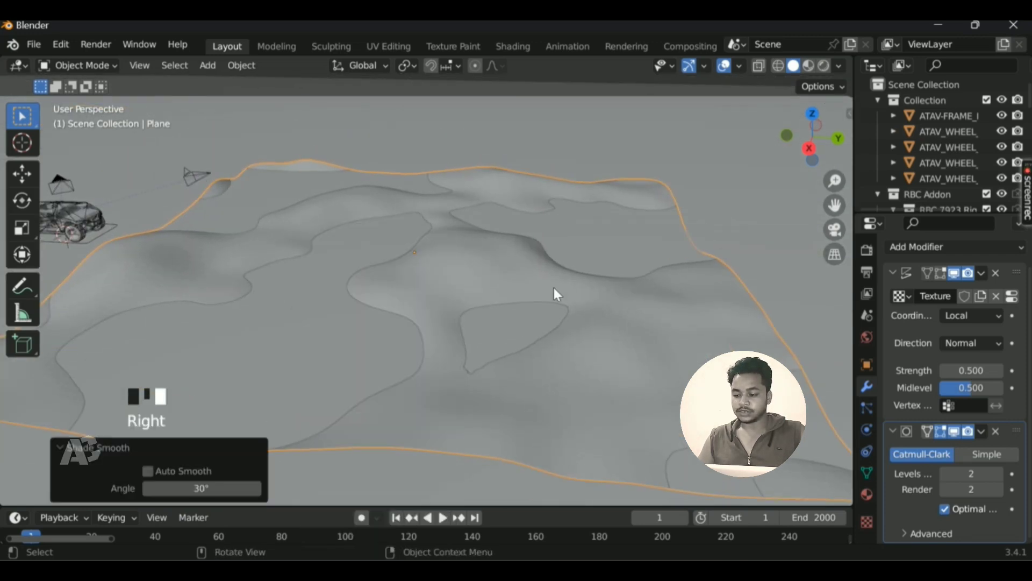
scroll(556, 282, "up", 8)
scroll(553, 288, "down", 8)
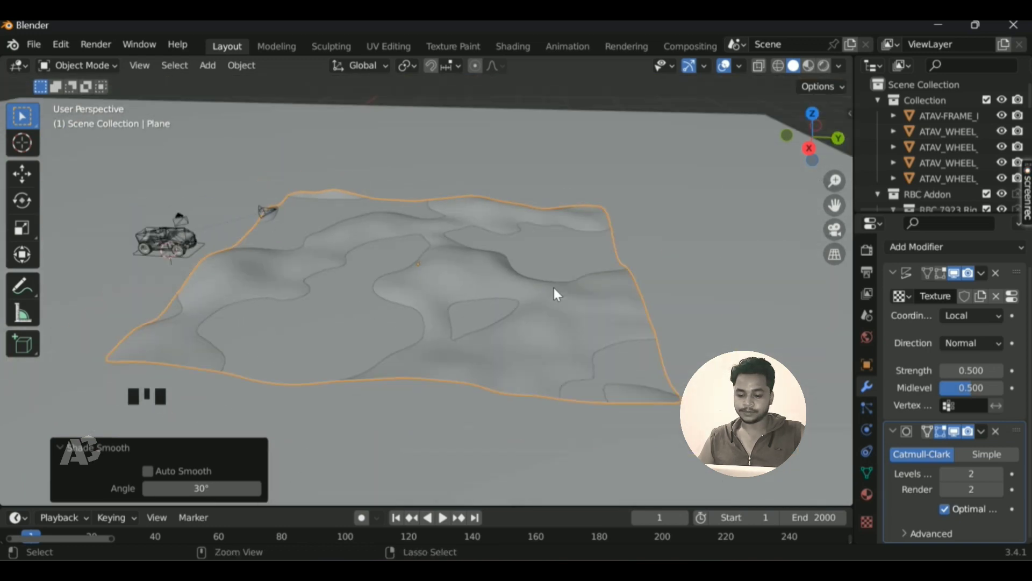
- Show the viewport sidebar, test-drive the vehicle across the terrain, and return to the first frame
middle_click_drag(553, 285, 597, 245)
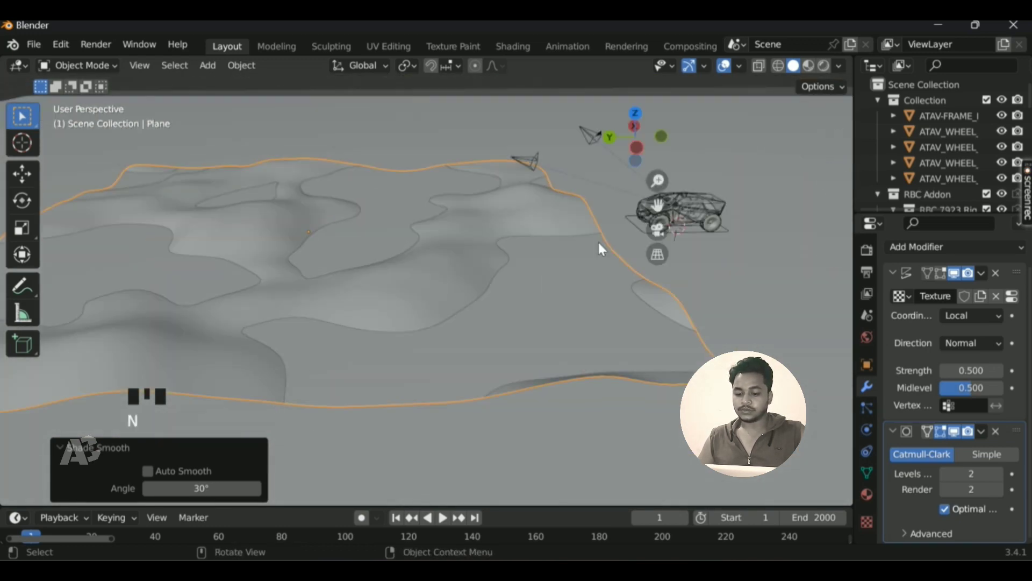
key("n")
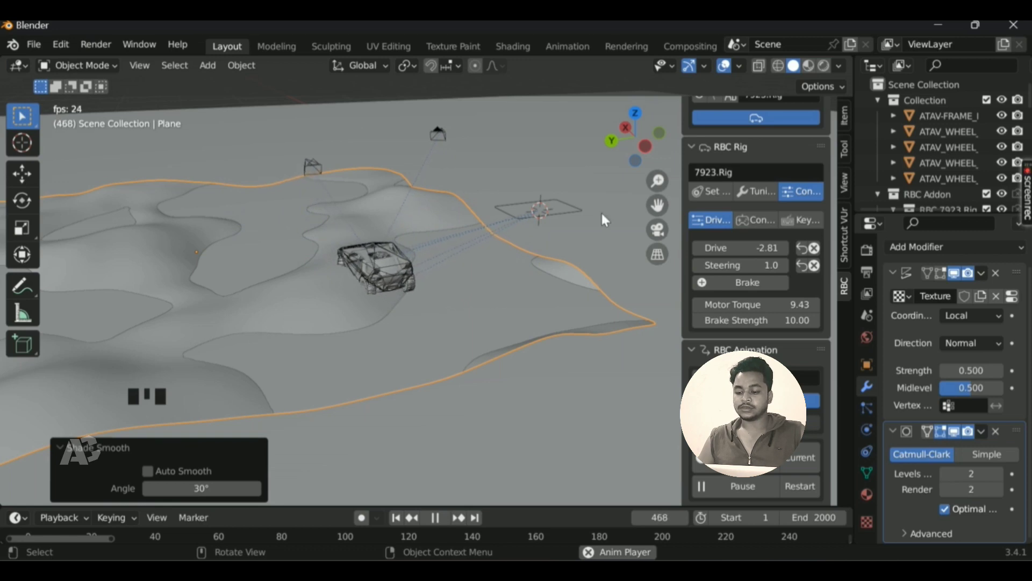
left_click(396, 517)
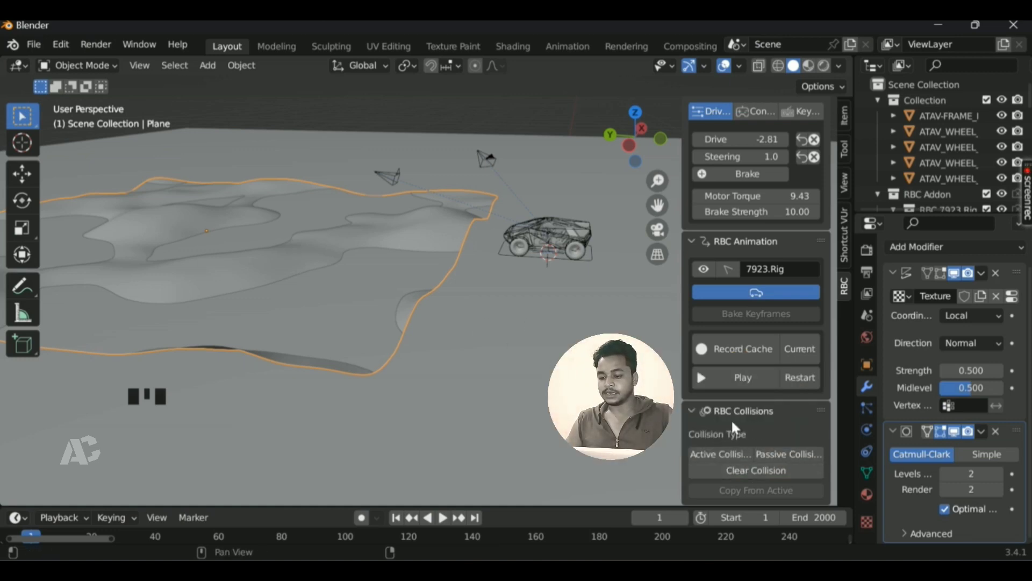
- Assign the terrain plane an RBC passive collision, play the simulation, and rewind it to the start
left_click(796, 455)
key("space")
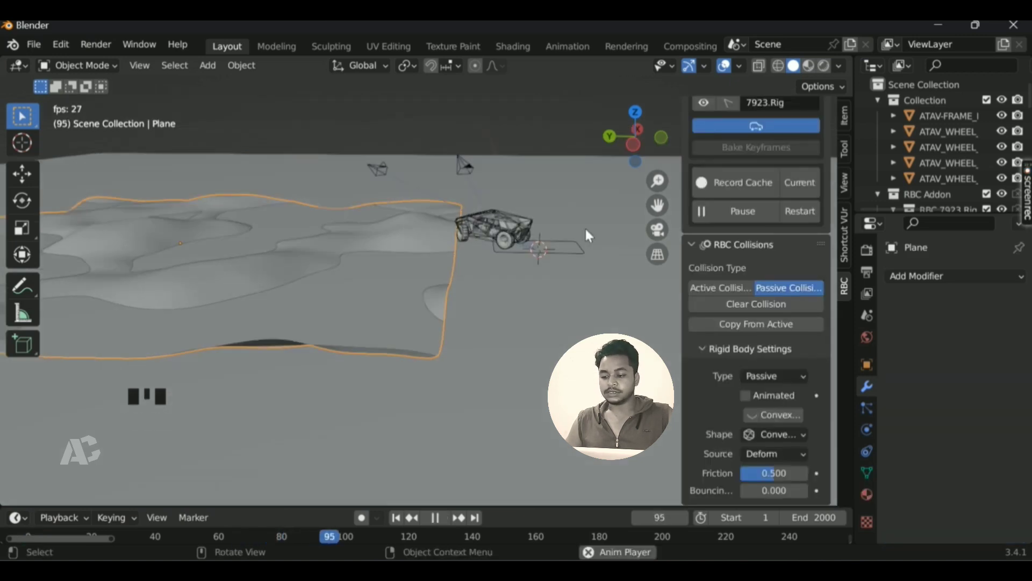
left_click(396, 518)
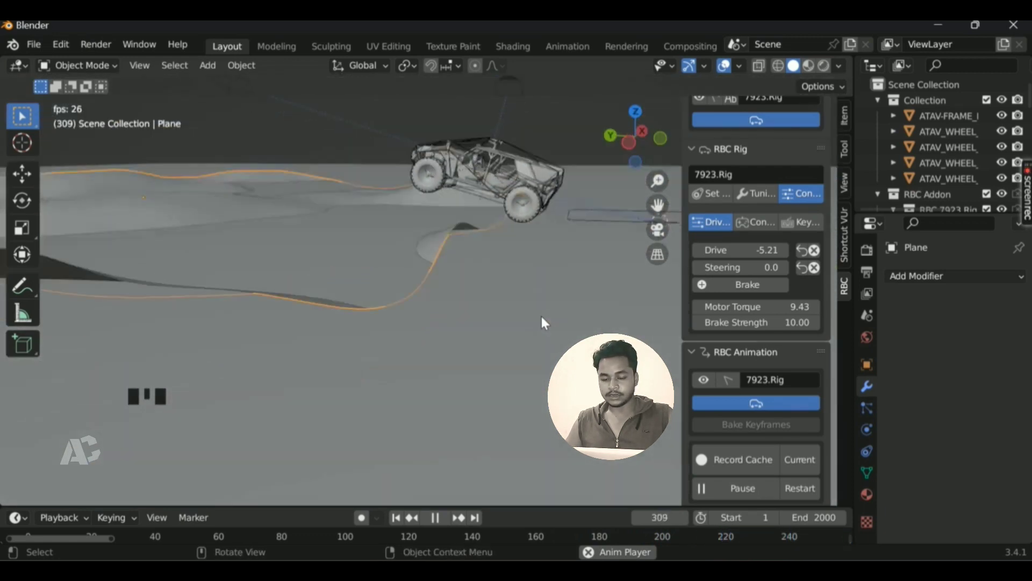
- Change the terrain's rigid body collision shape to Mesh
scroll(793, 384, "down", 10)
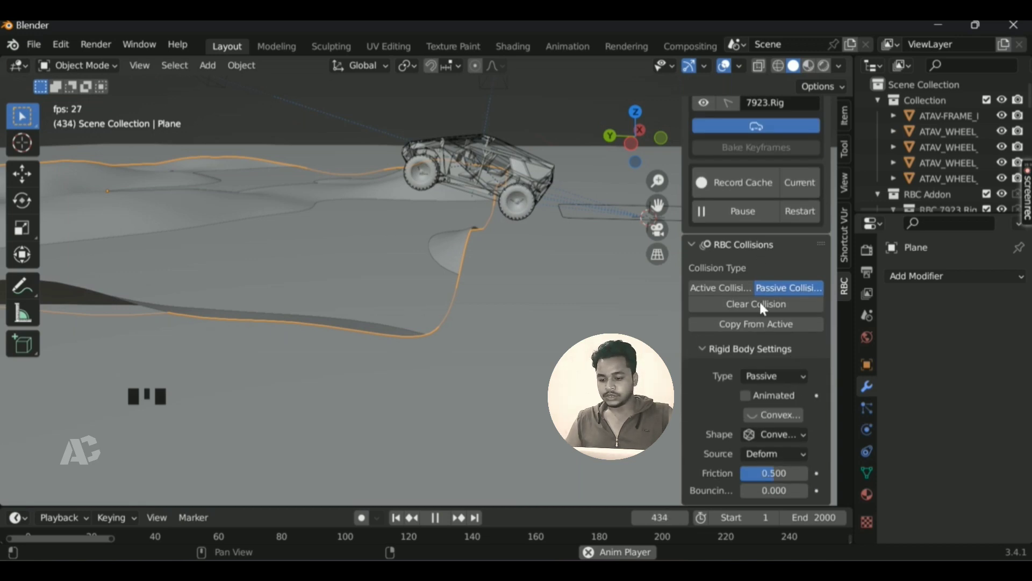
left_click(786, 436)
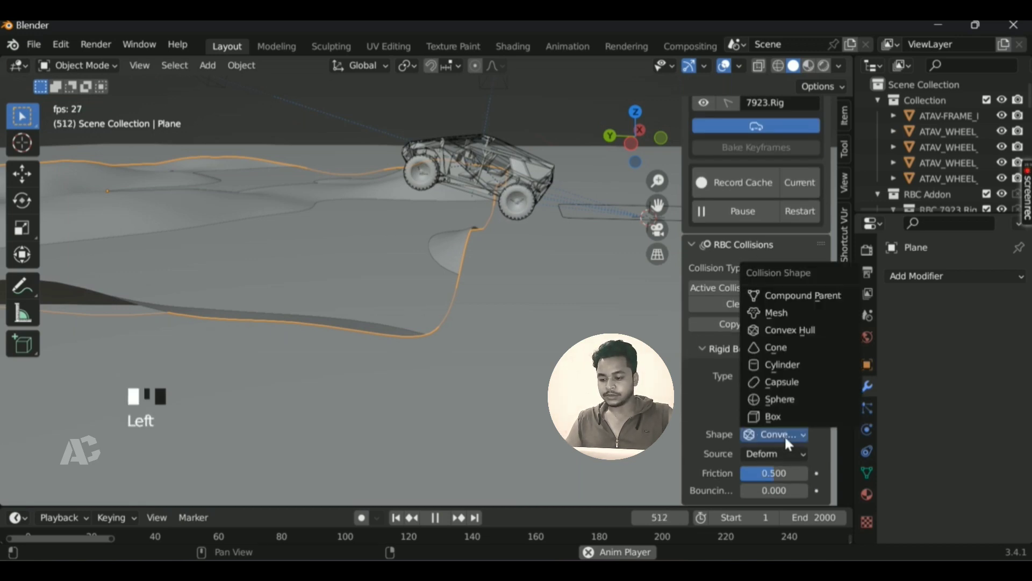
left_click(782, 314)
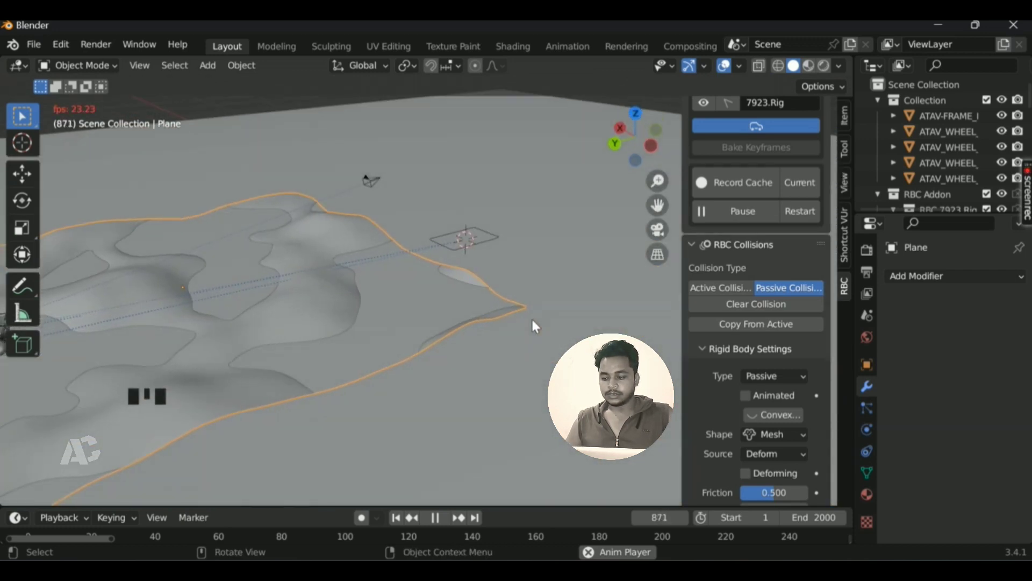
- Replay the vehicle's drive over the terrain from the start, stop it, and return to frame 1
scroll(760, 258, "up", 10)
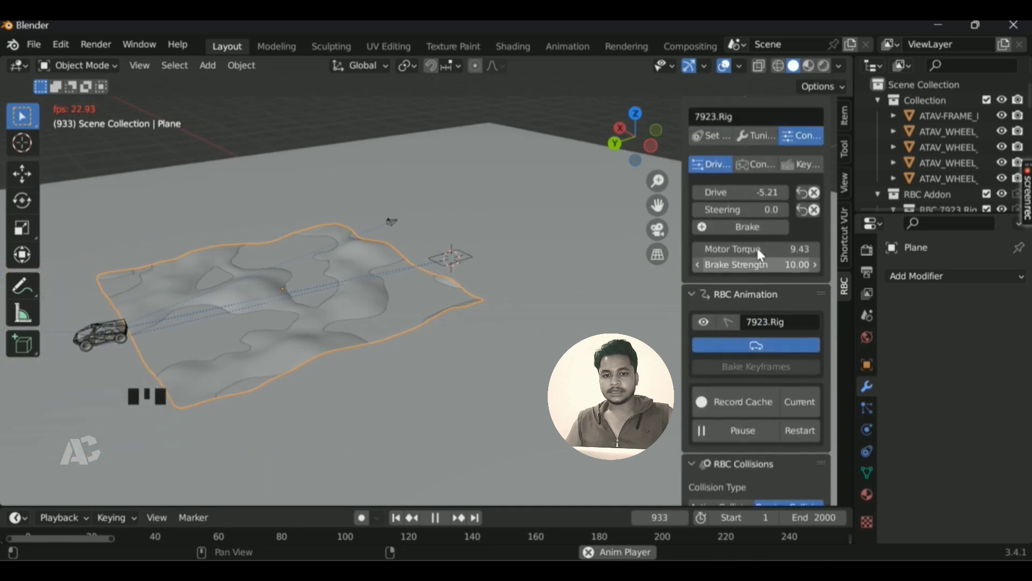
left_click(396, 517)
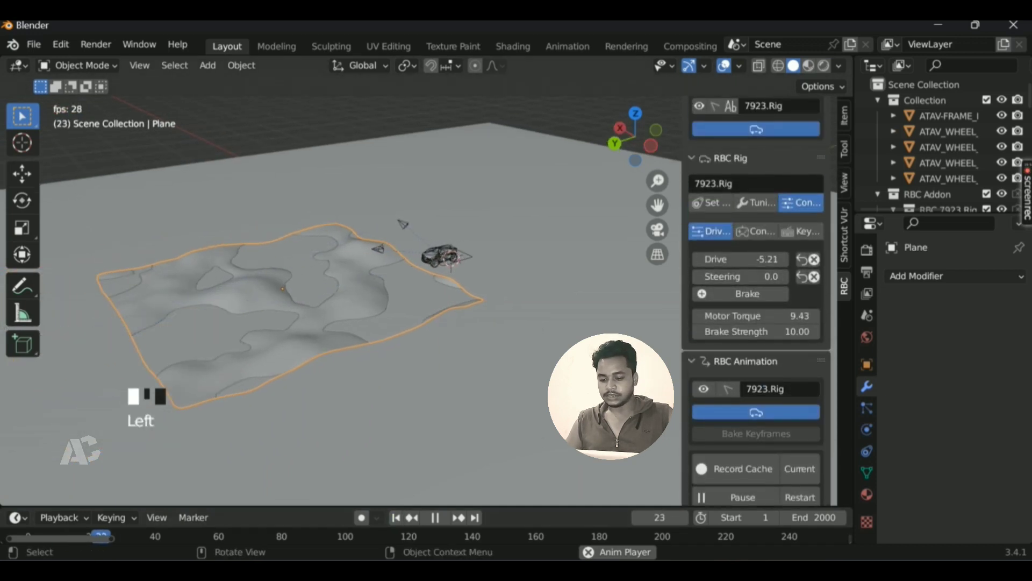
key("space")
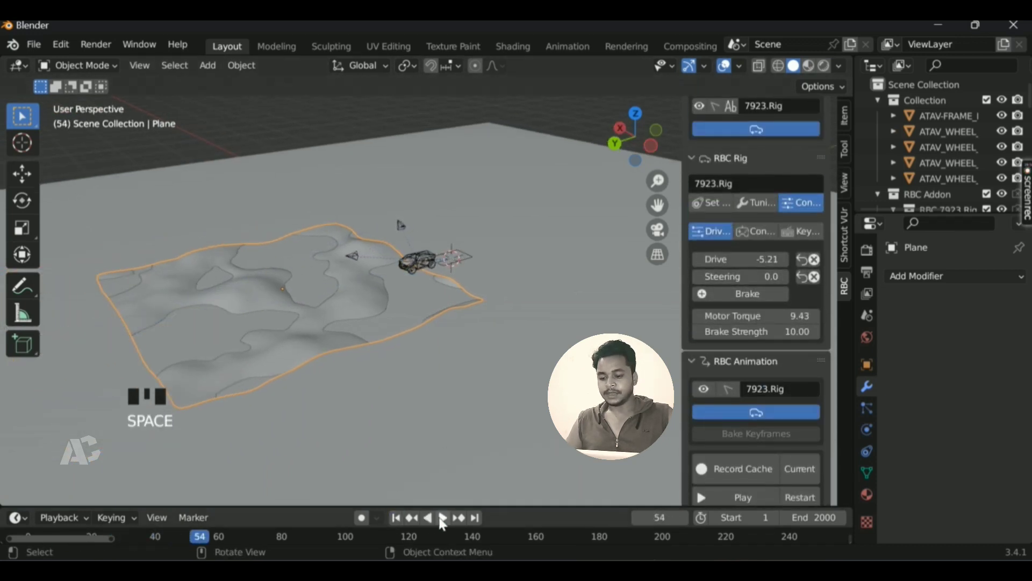
left_click(396, 518)
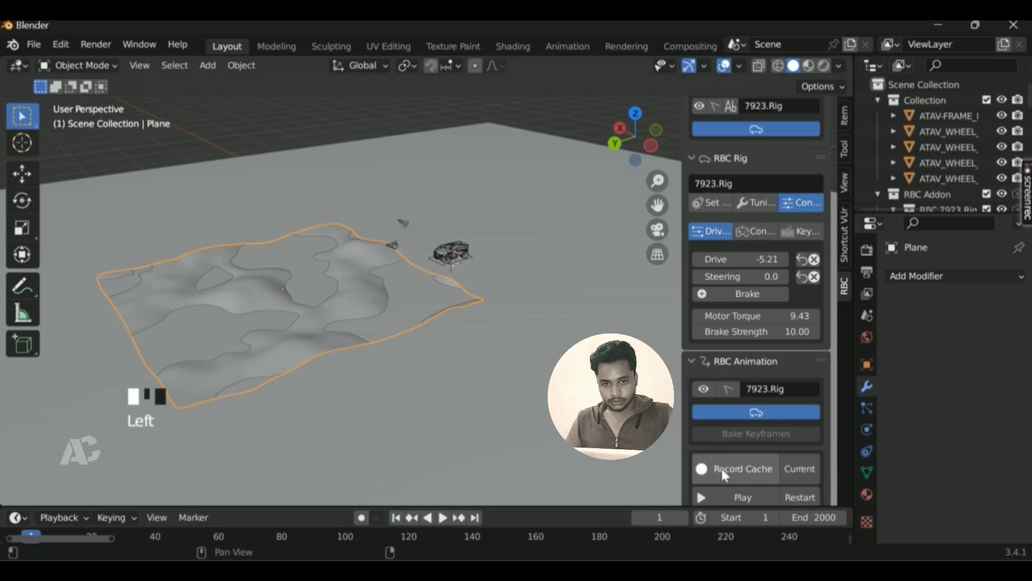
- Record an RBC simulation cache from frame 1 while varying the vehicle's steering up to 1.0 across the terrain, and stop the recording
left_click(734, 476)
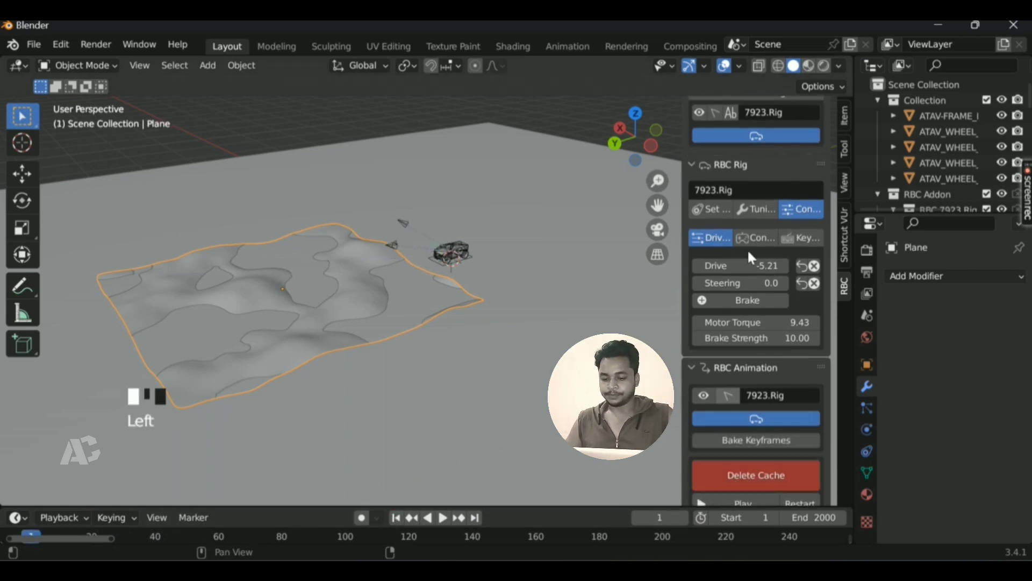
key("space")
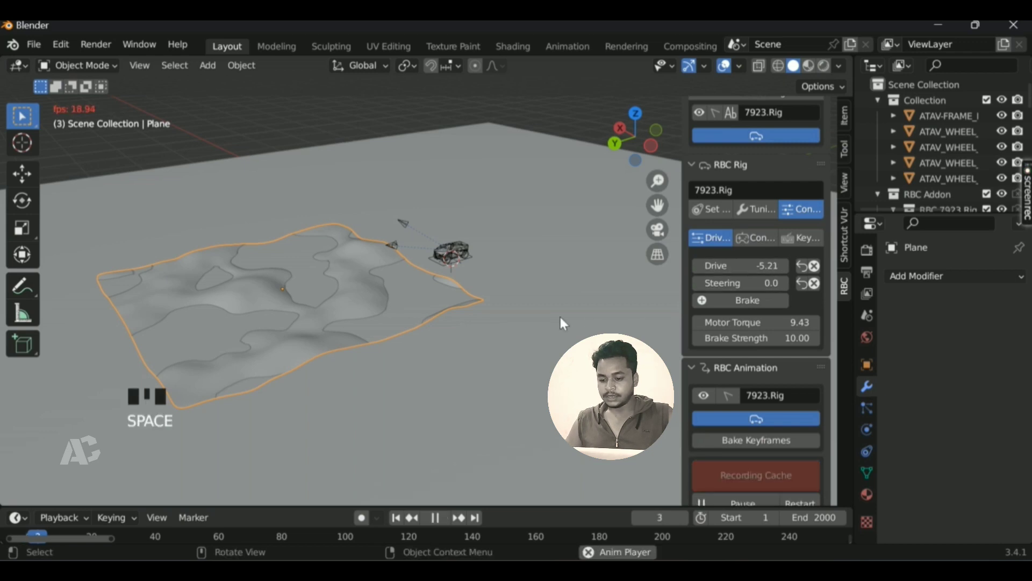
key("Left")
left_click_drag(741, 283, 751, 283)
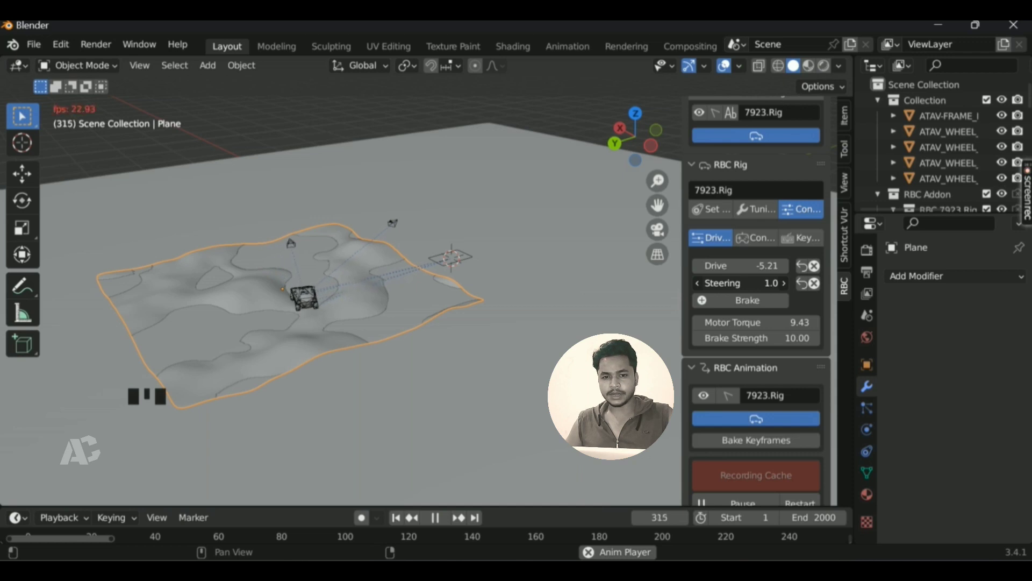
left_click_drag(751, 283, 746, 283)
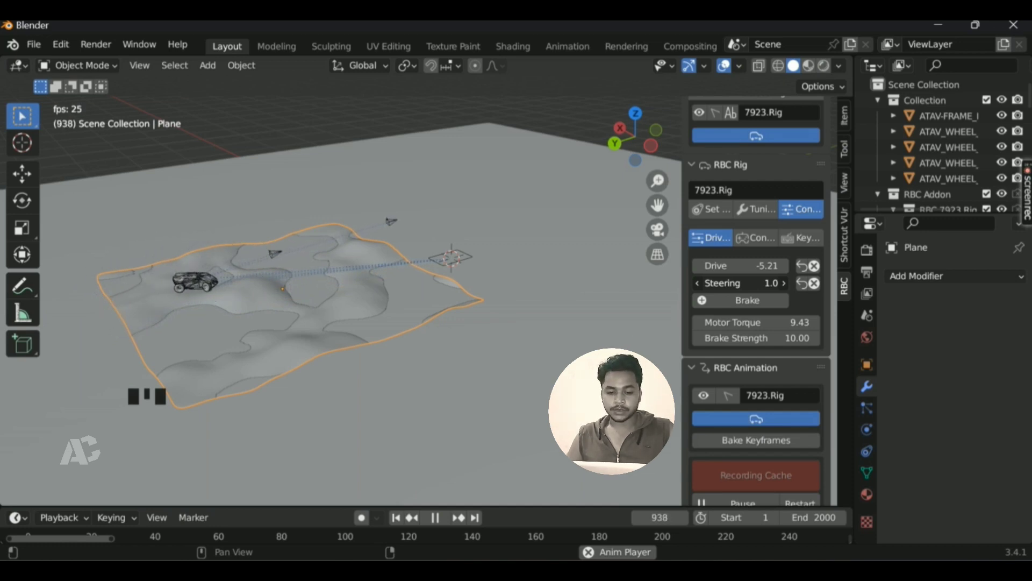
mouse_move(740, 283)
left_mouse_down()
mouse_move(775, 284)
mouse_move(739, 284)
left_mouse_up()
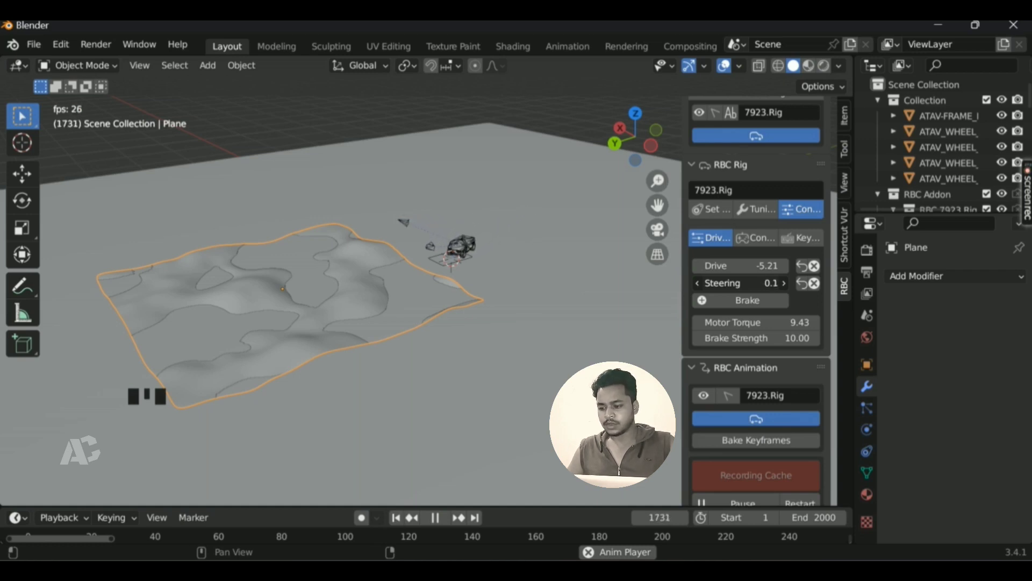
key("space")
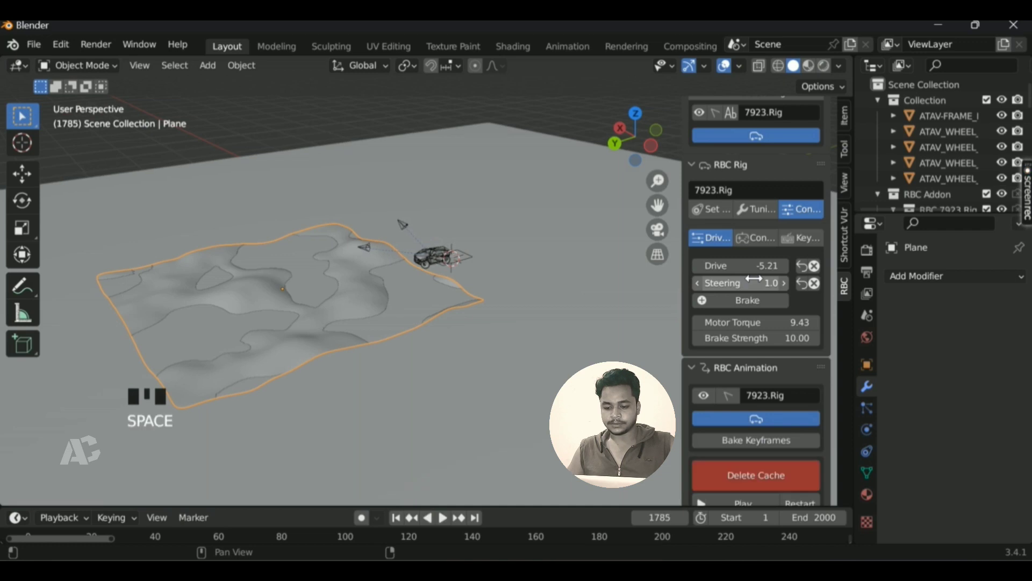
- Return to frame 1 and play back the cached vehicle drive from the RBC animation controls
scroll(769, 464, "down", 5)
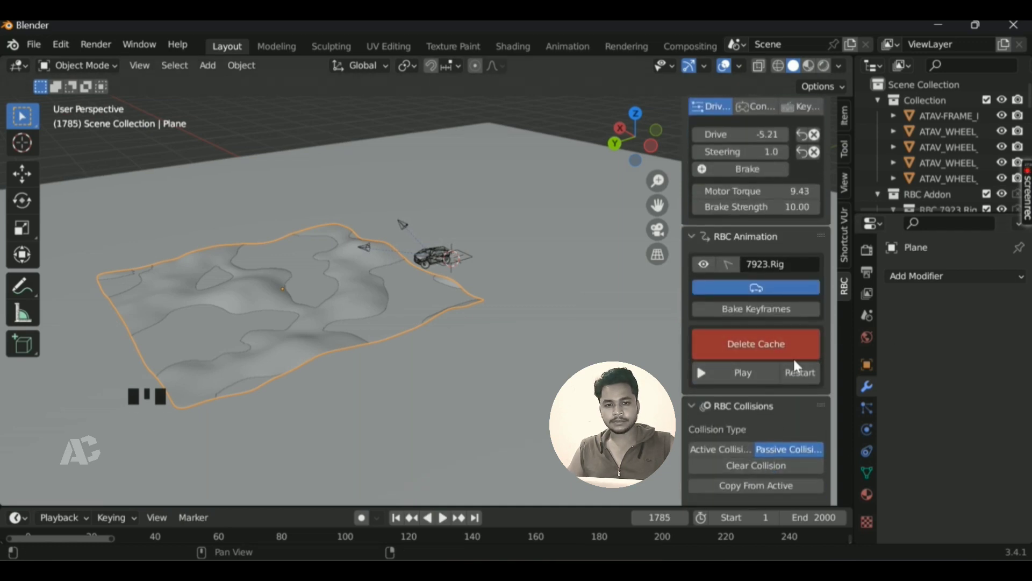
left_click(396, 518)
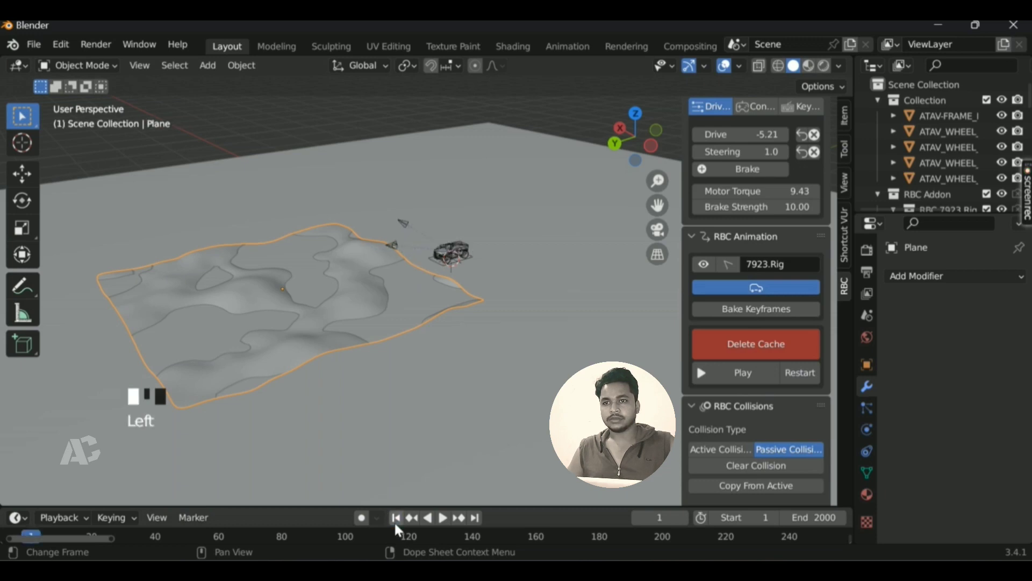
left_click(732, 379)
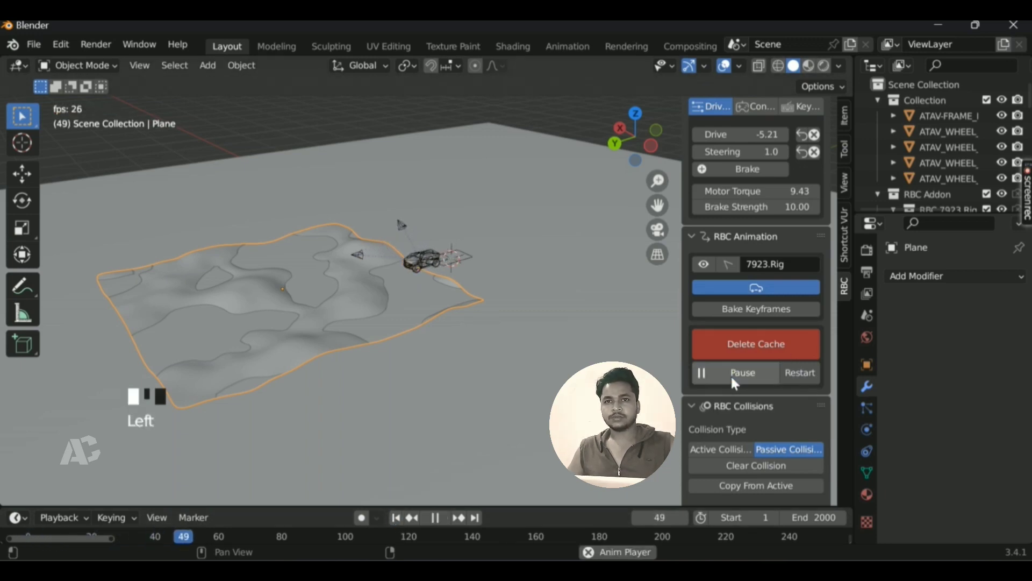